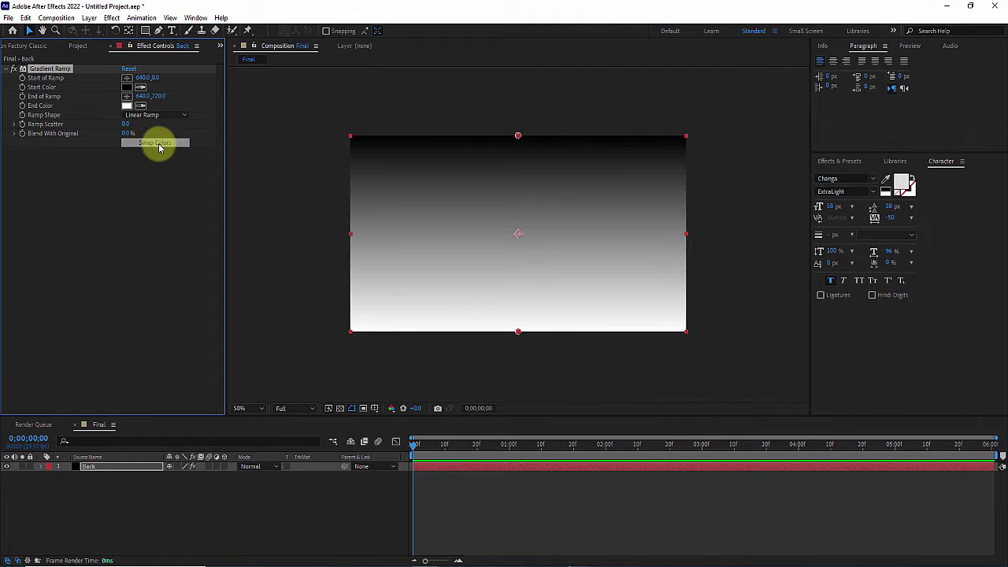
- Swap the gradient's colors and place its start point near 1328, 374 and end point near -40, 330 for a horizontal ramp
click(158, 144)
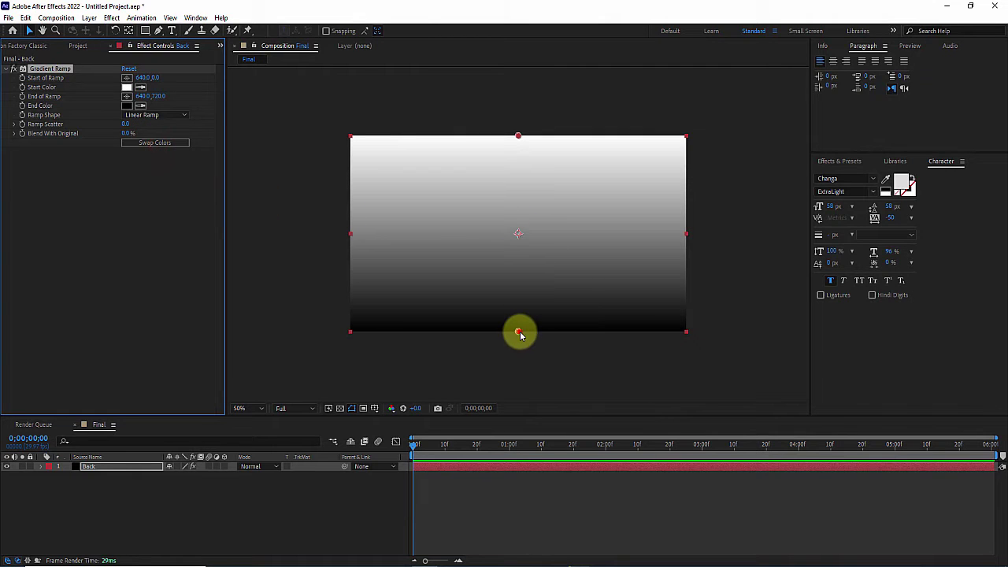
drag(520, 334, 340, 225)
drag(518, 138, 641, 193)
click(53, 70)
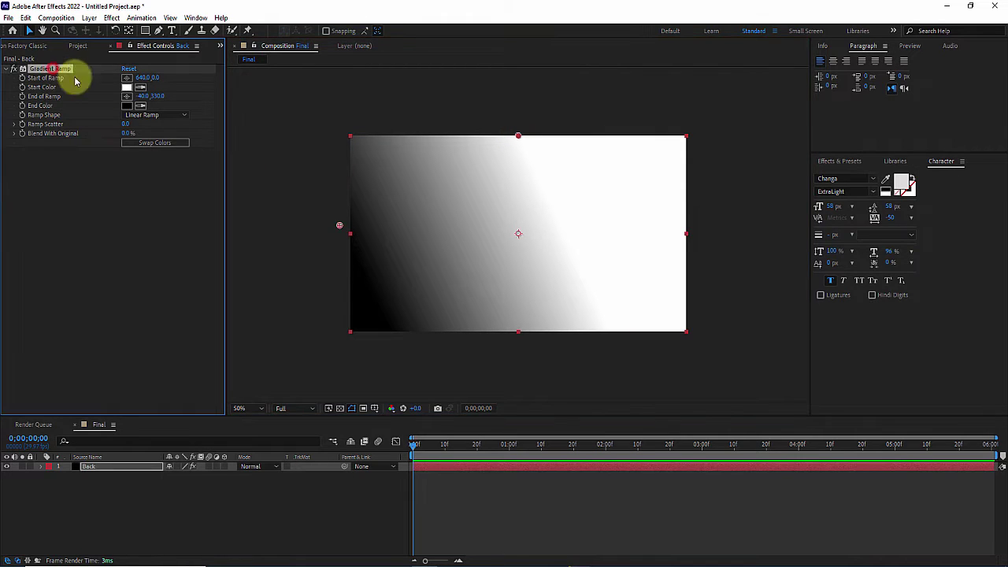
drag(521, 139, 698, 237)
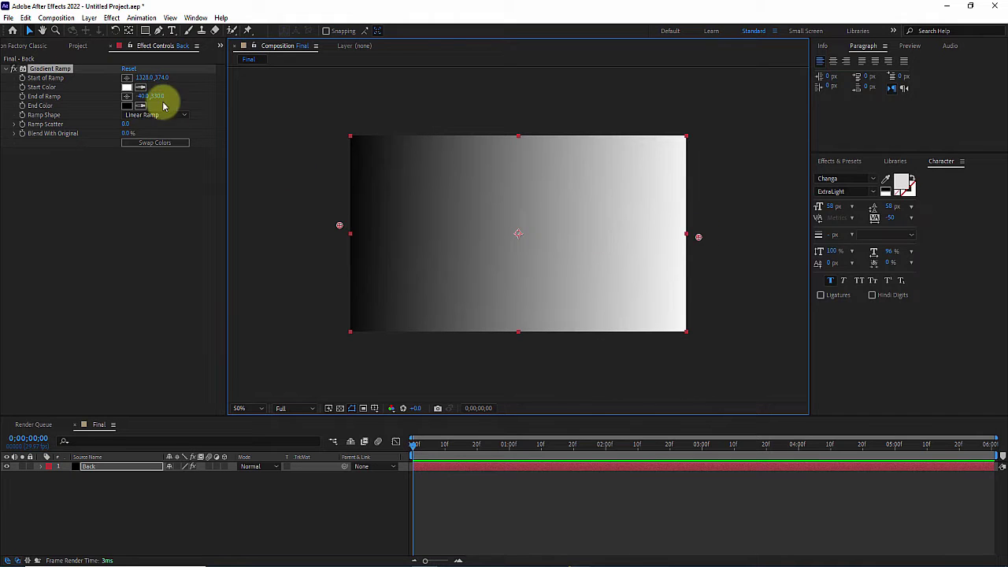
- Set the gradient ramp's start color to 0057AB
click(127, 87)
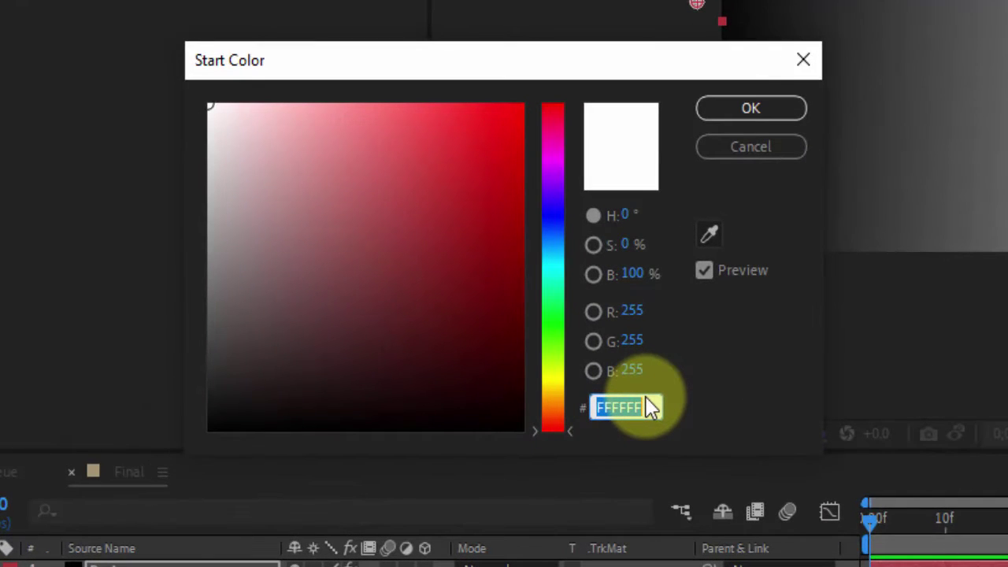
text(0057)
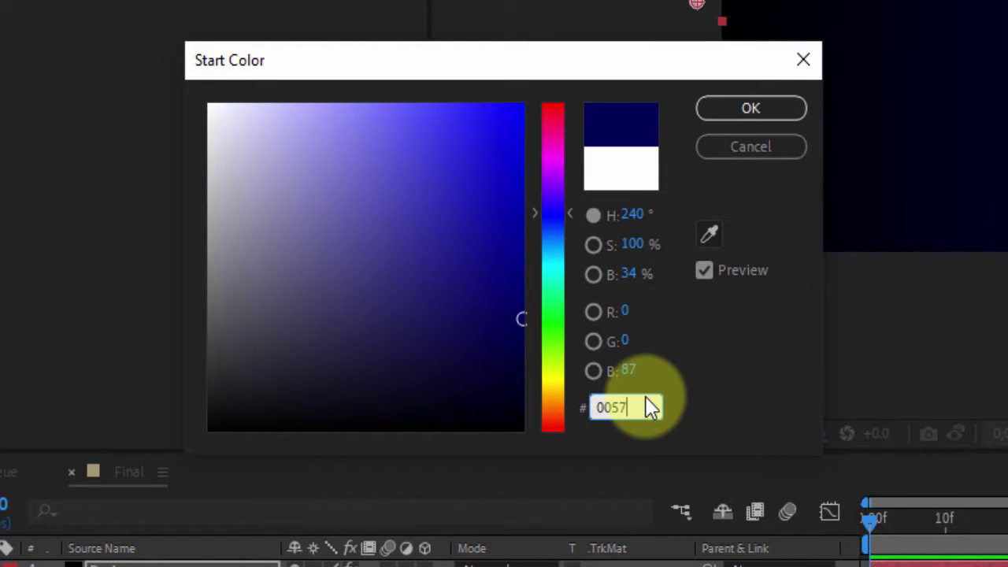
text(A)
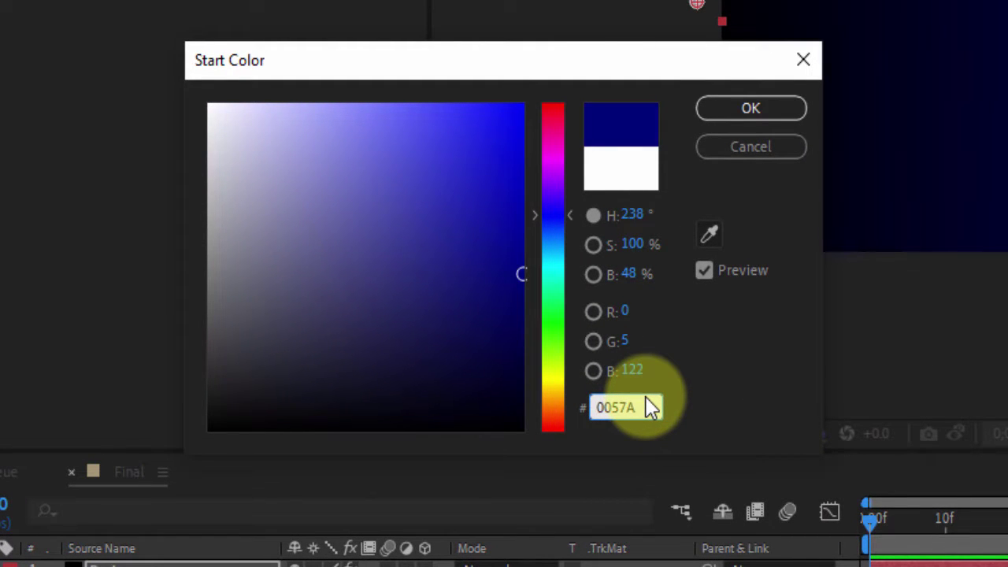
text(B)
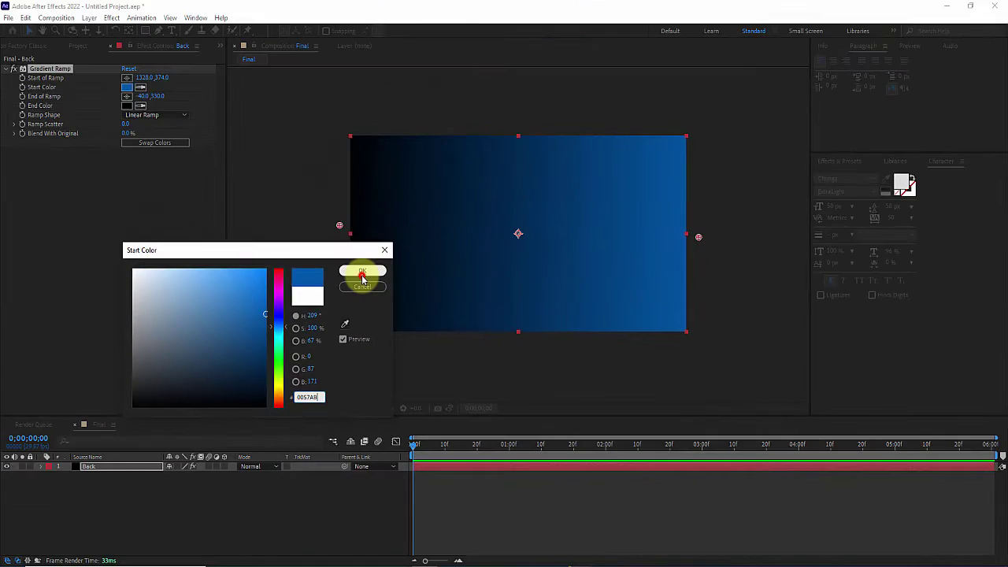
click(362, 273)
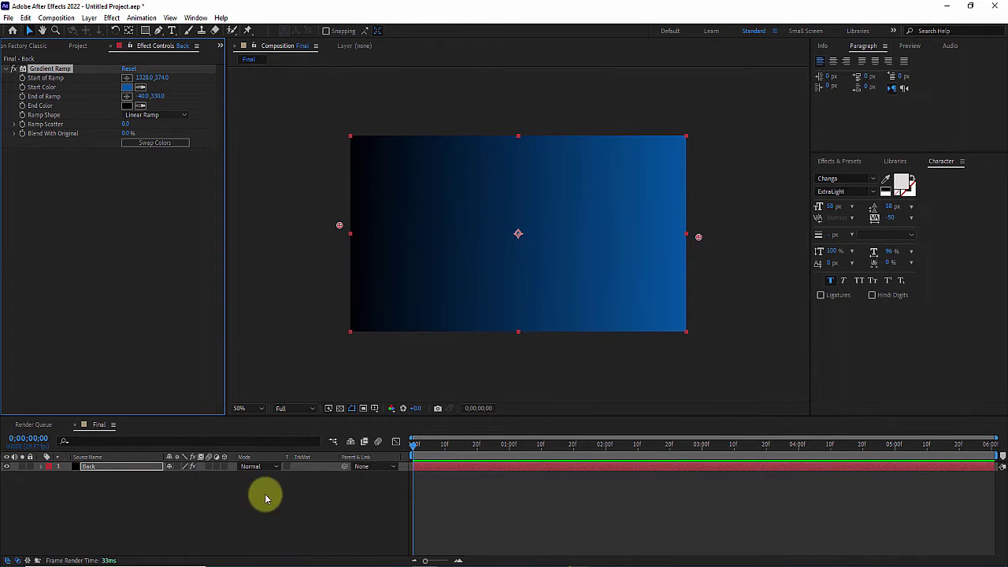
- Create a text layer reading "ImanGlobal" and move it left and slightly up in the composition
right_click(294, 490)
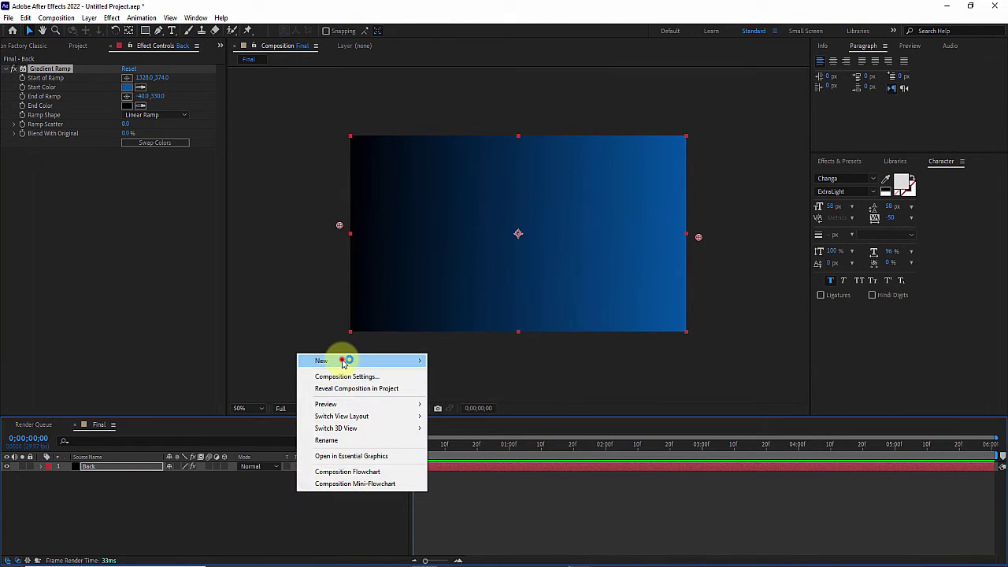
mouse_move(342, 362)
click(459, 375)
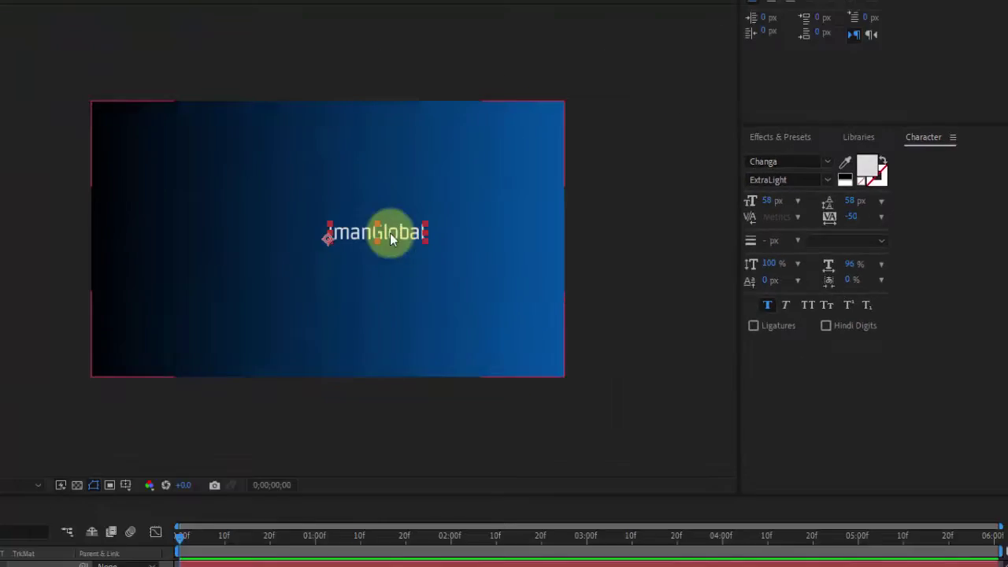
click(568, 230)
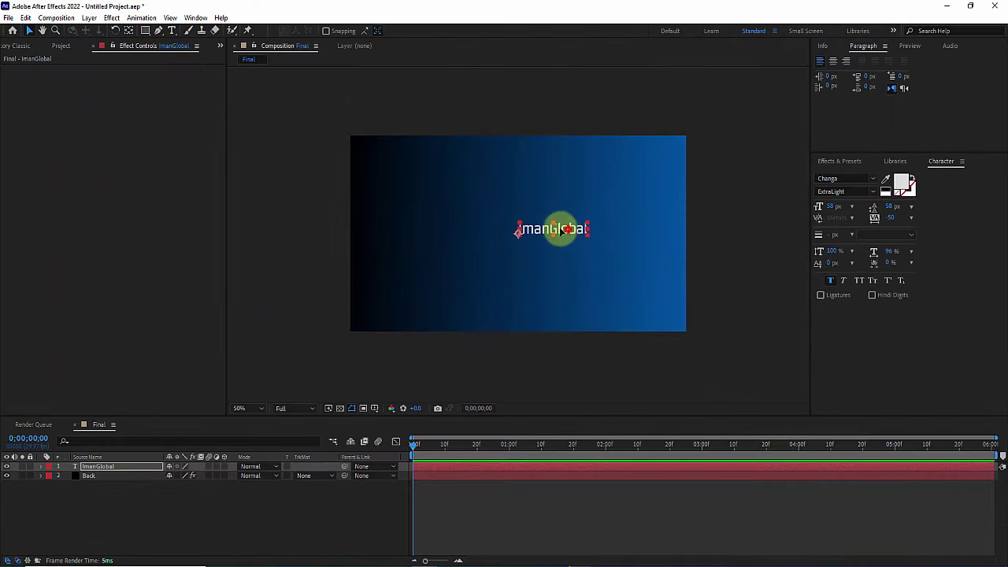
- Add a second line reading "Evry Week New Tutorial" below ImanGlobal, keeping the text left-aligned
double_click(486, 227)
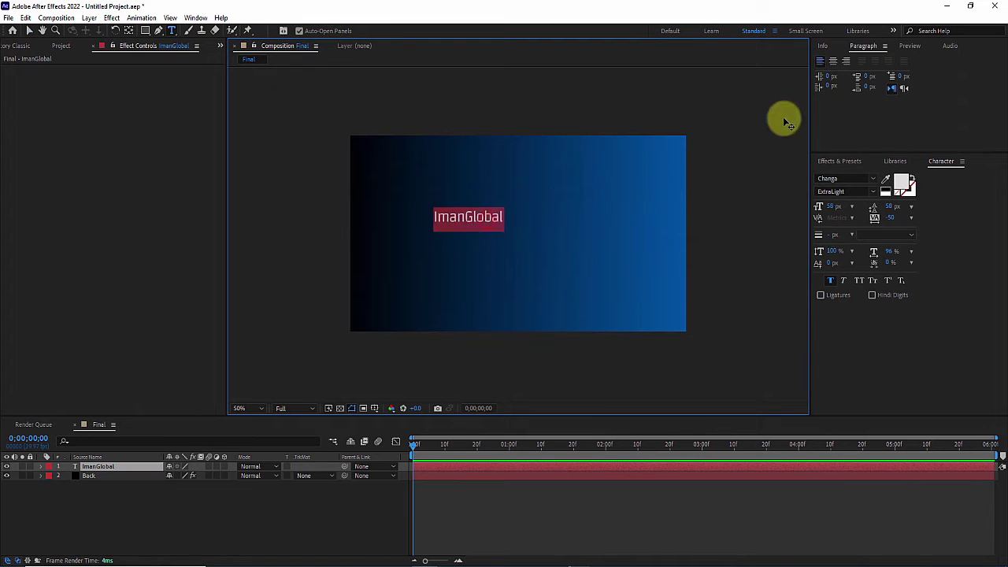
click(833, 61)
click(819, 61)
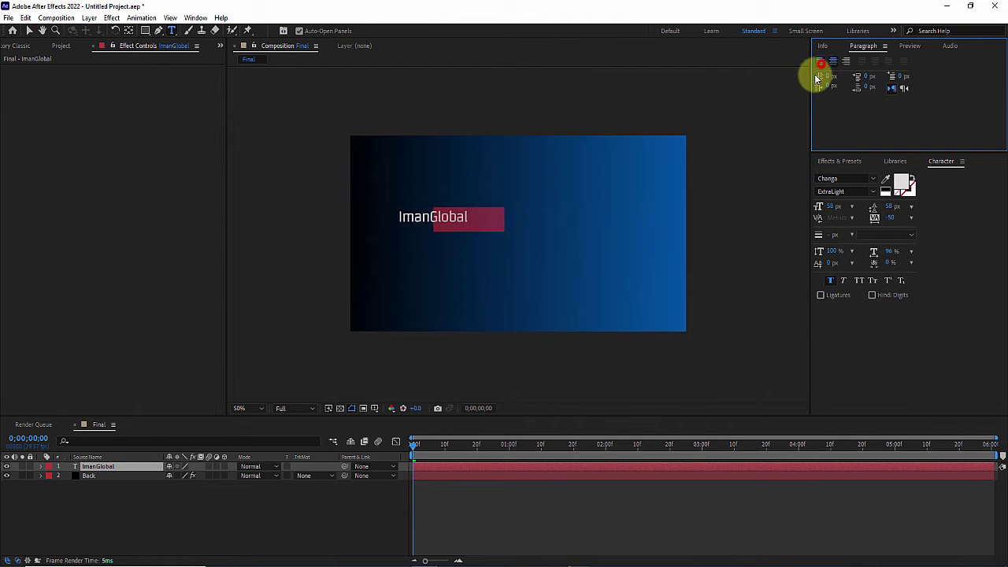
click(509, 215)
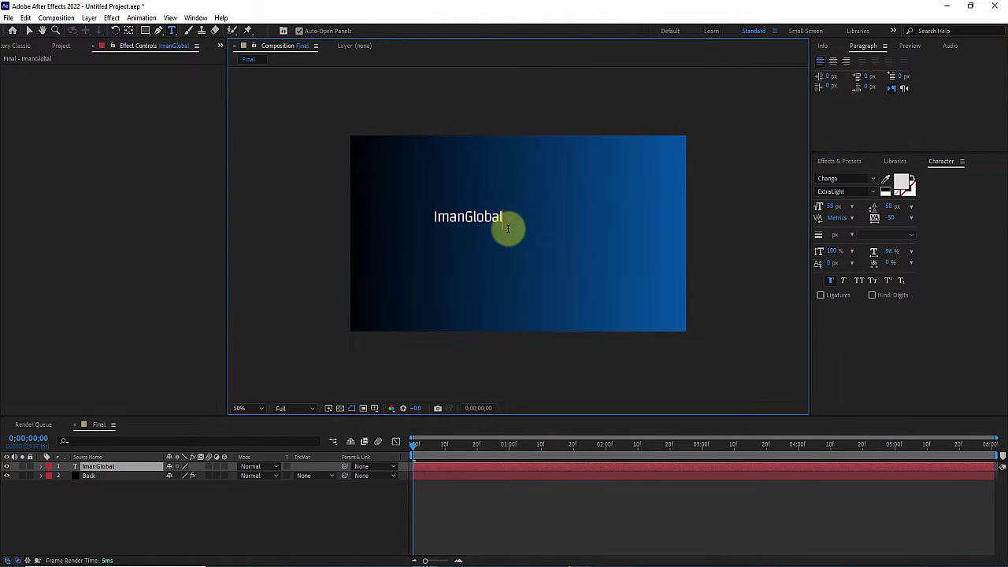
key(Return)
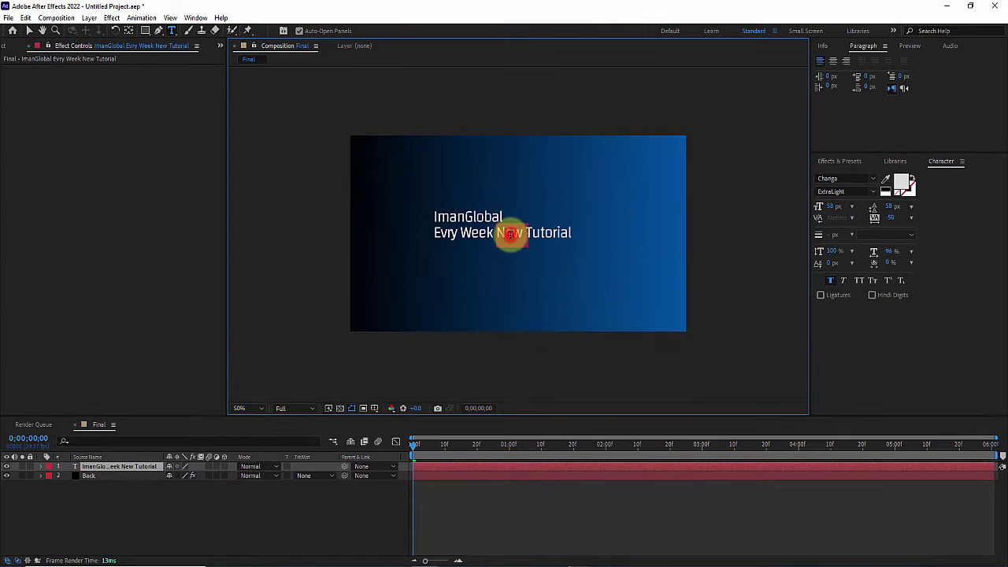
- Set the second text line to 41 px with 40 px leading and turn off Faux Bold
triple_click(510, 233)
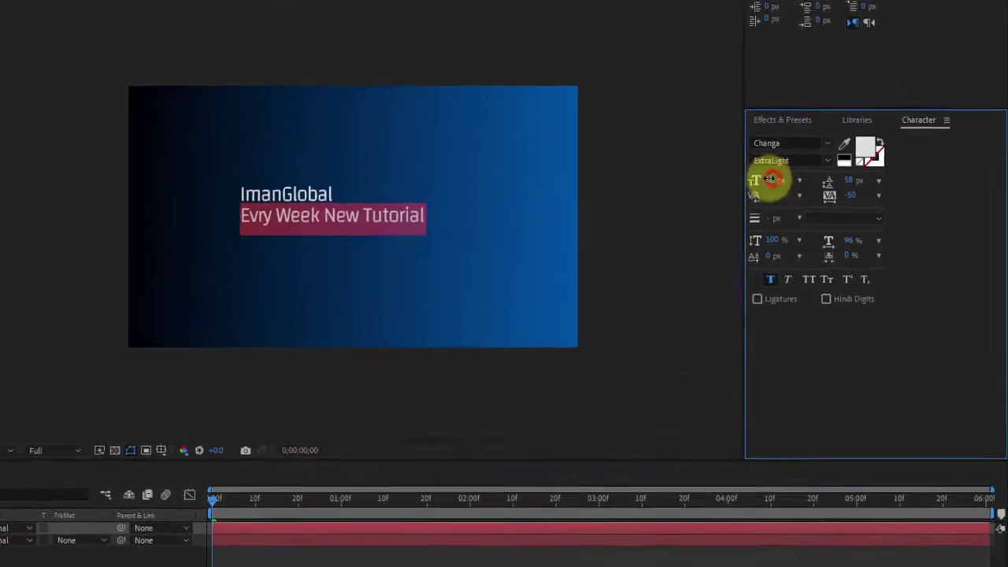
drag(828, 203, 822, 207)
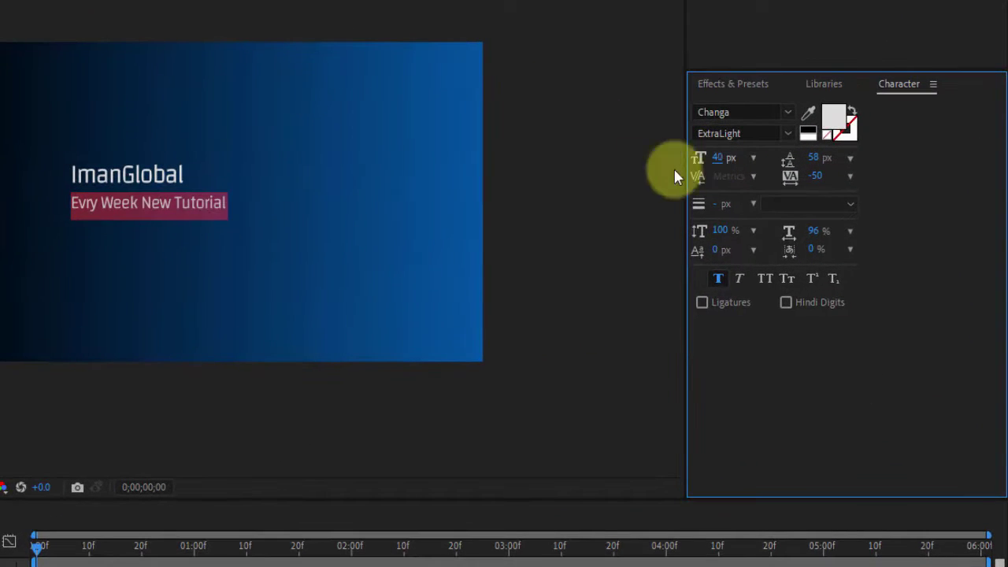
scroll(213, 197, up, 2)
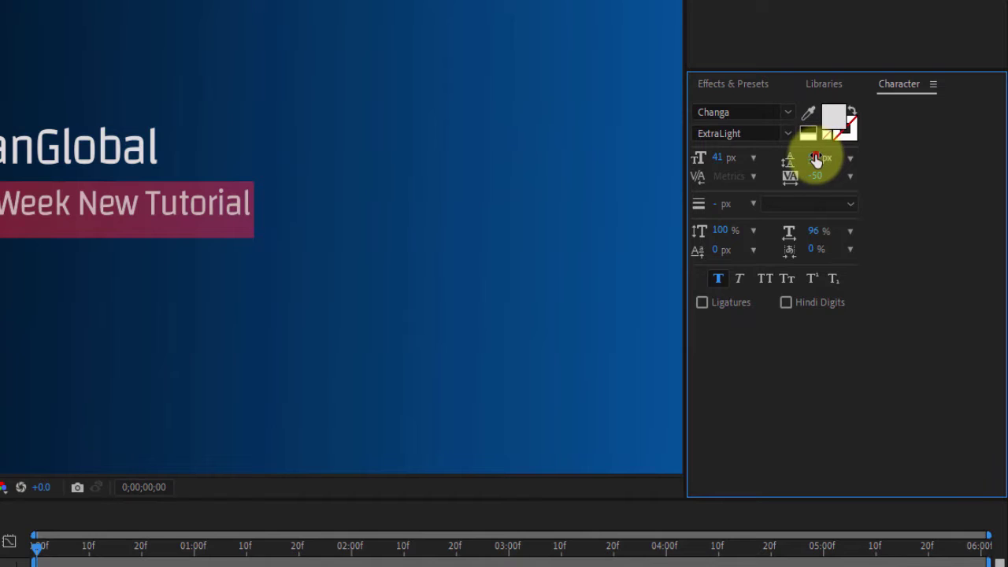
drag(817, 158, 791, 157)
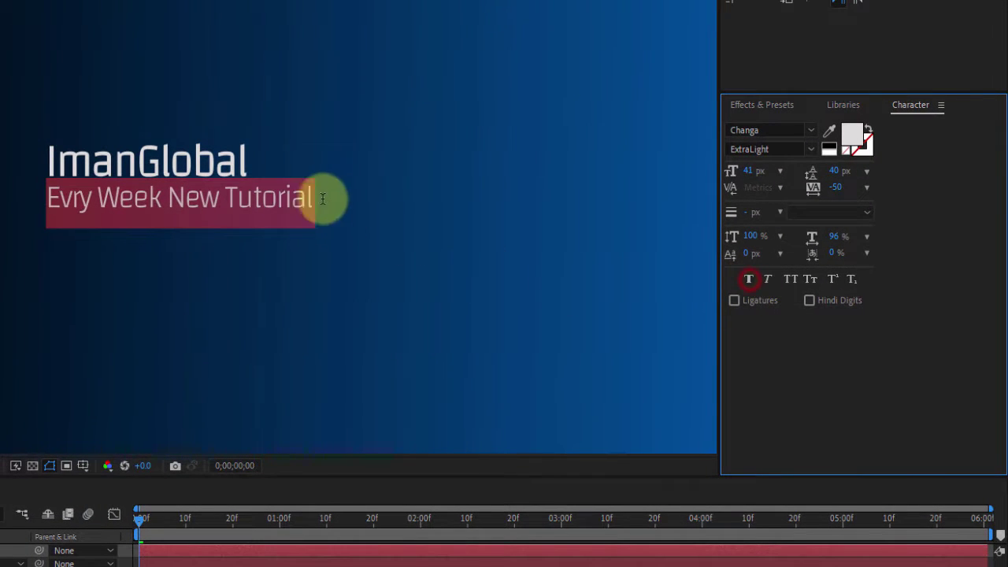
- Enlarge the second text line's font size to 45 px
double_click(218, 154)
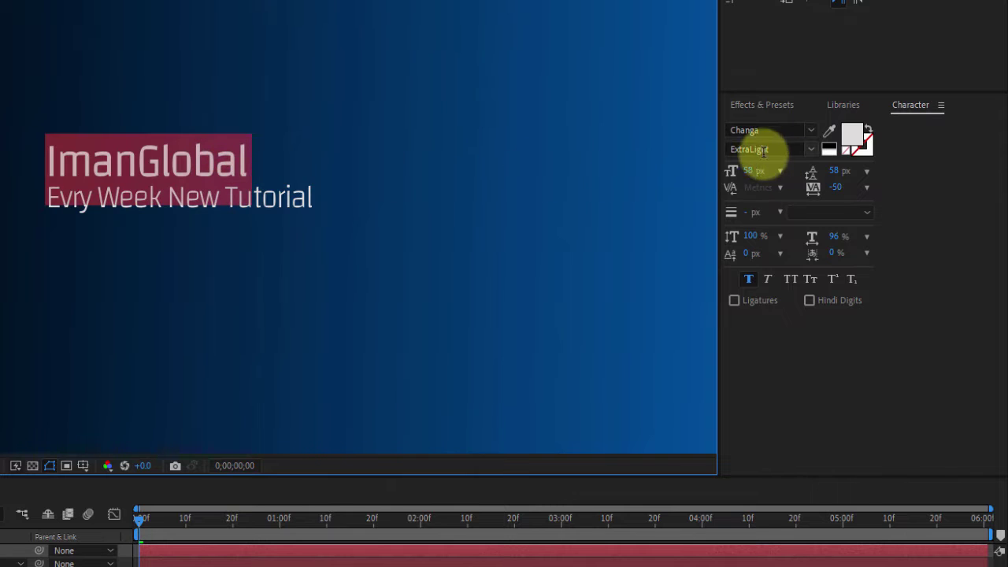
drag(751, 171, 750, 171)
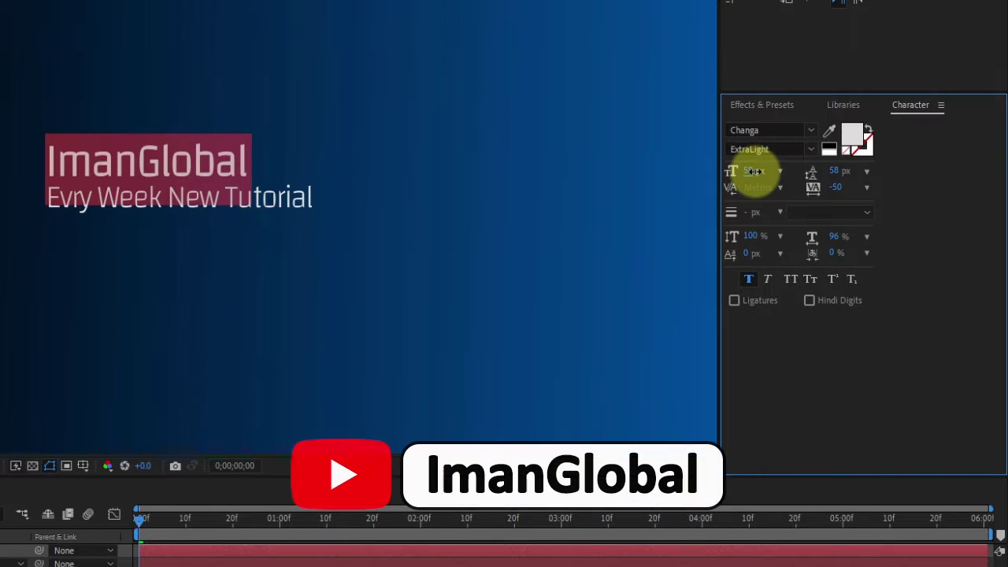
triple_click(303, 197)
drag(752, 171, 749, 175)
click(139, 159)
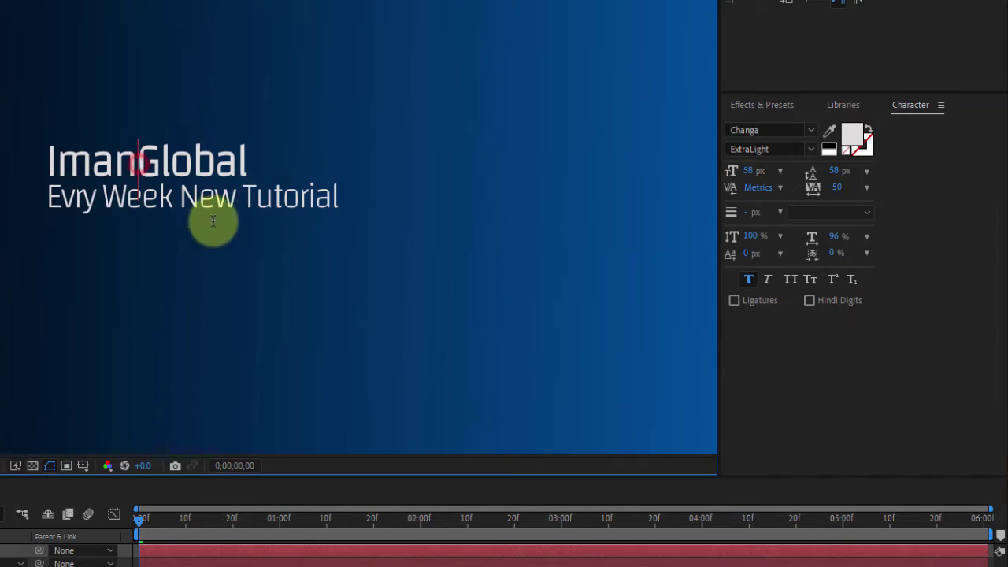
- Change the fill color of the "Evry Week New Tutorial" line to a medium grey and finish editing the text
triple_click(247, 196)
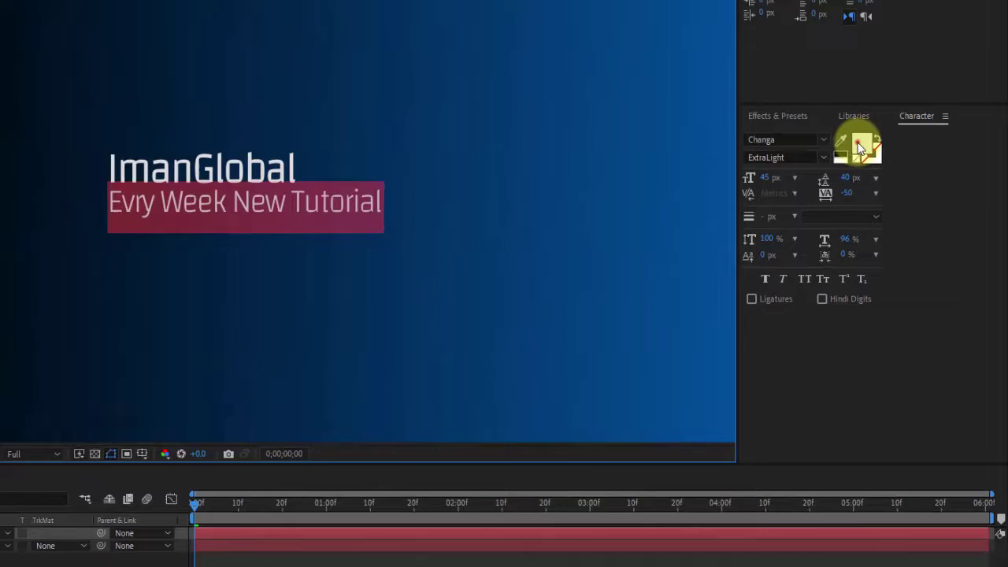
click(858, 147)
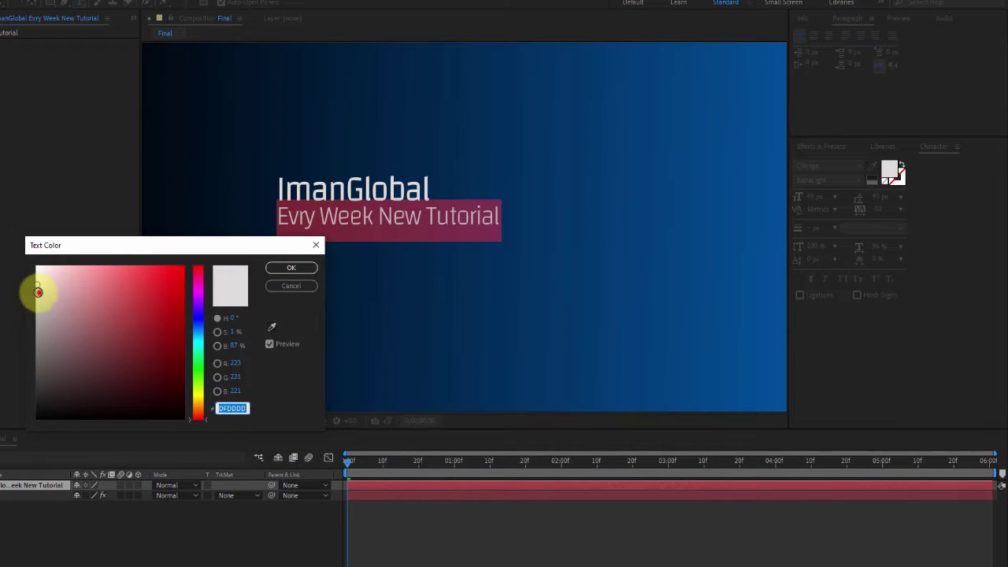
drag(38, 292, 36, 342)
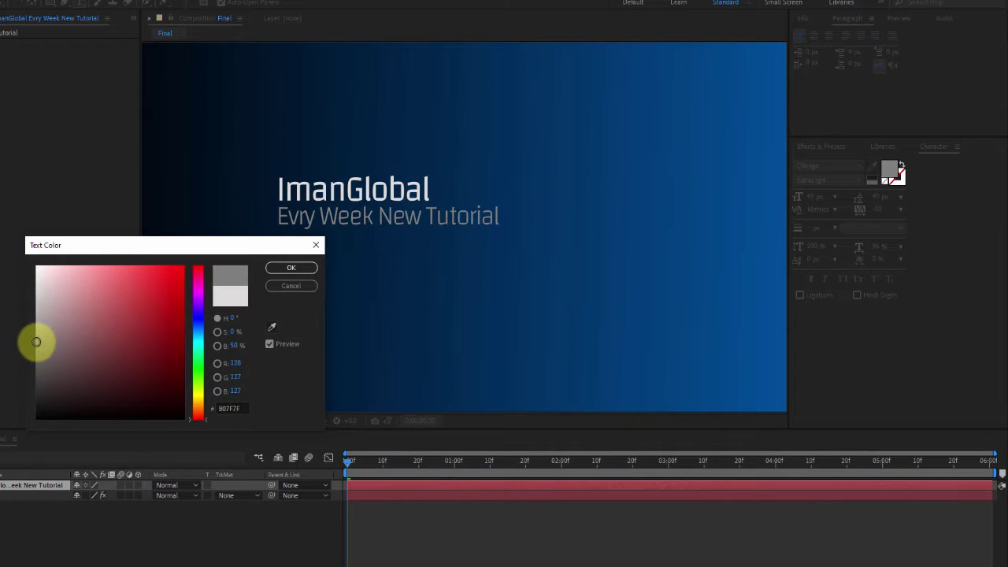
click(290, 267)
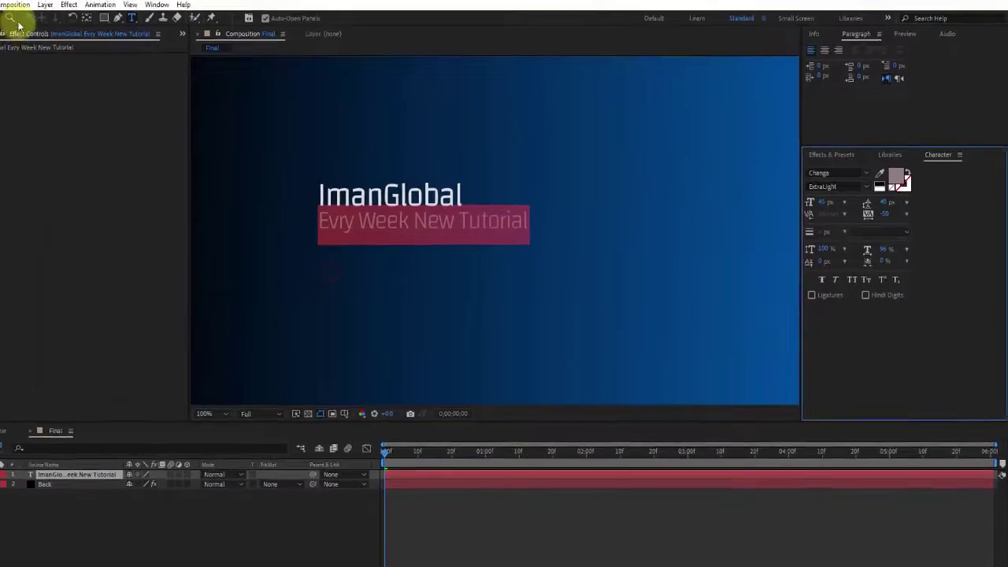
click(28, 30)
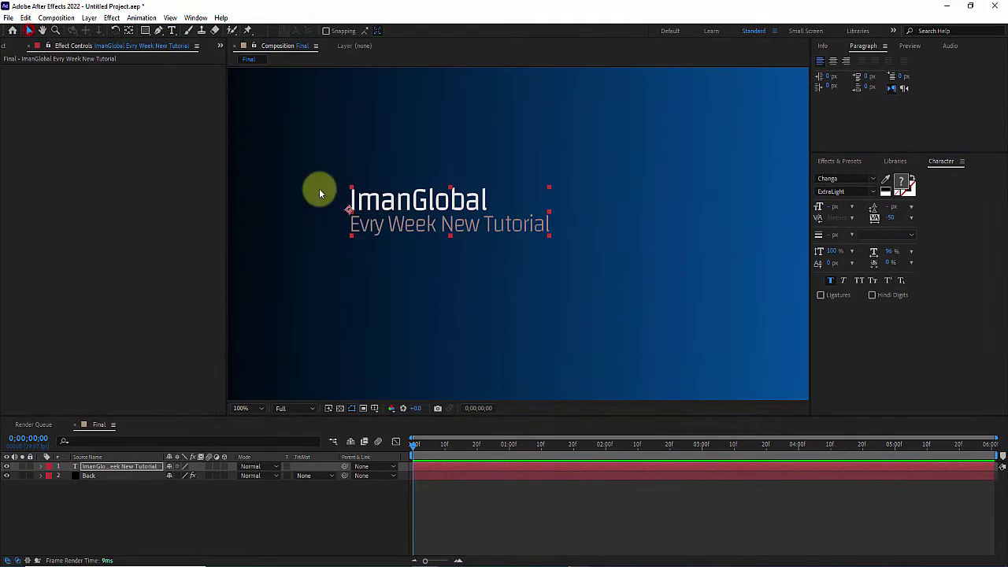
- Move the two-line text block to the left part of the composition, near mid-height
key(comma)
key(comma)
click(367, 492)
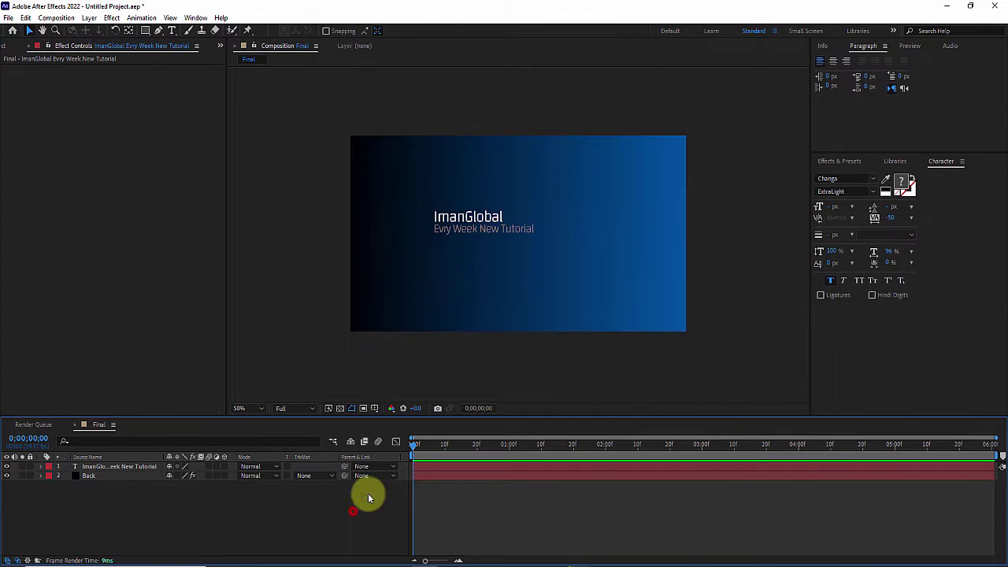
click(484, 233)
drag(501, 228, 444, 233)
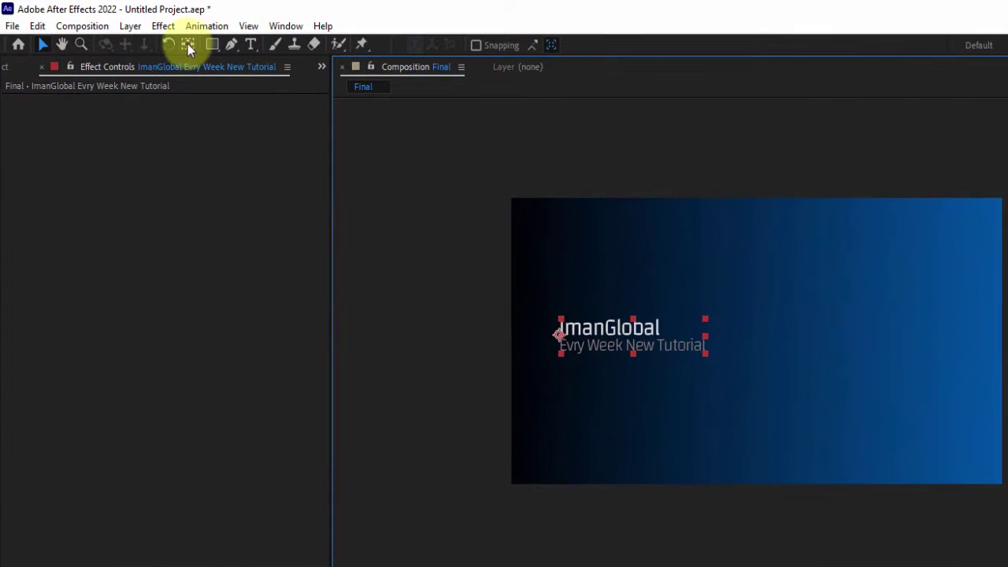
- Move the text layer's anchor point to the right of the text, near the composition's center, using the Pan Behind tool
click(174, 41)
drag(559, 340, 741, 341)
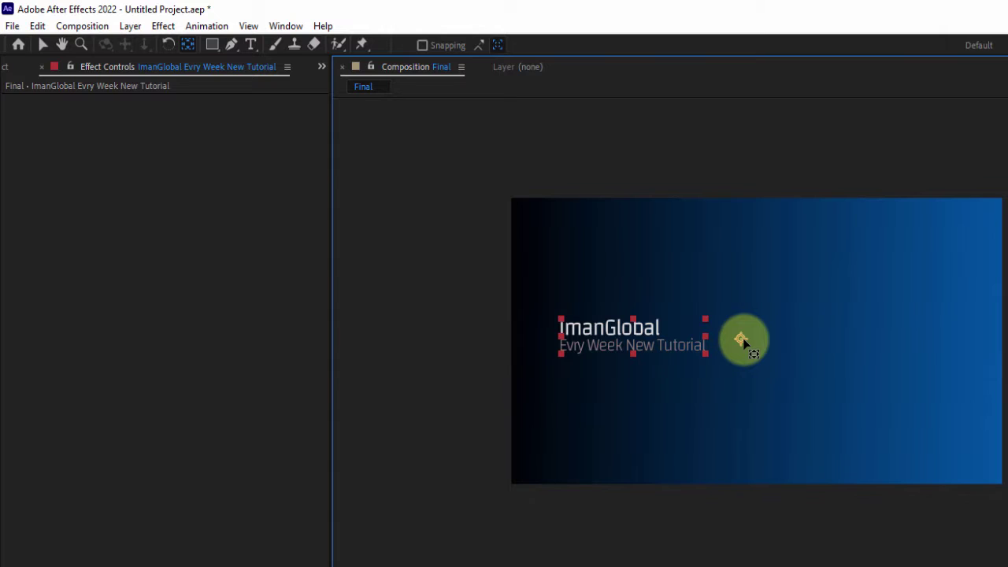
click(42, 44)
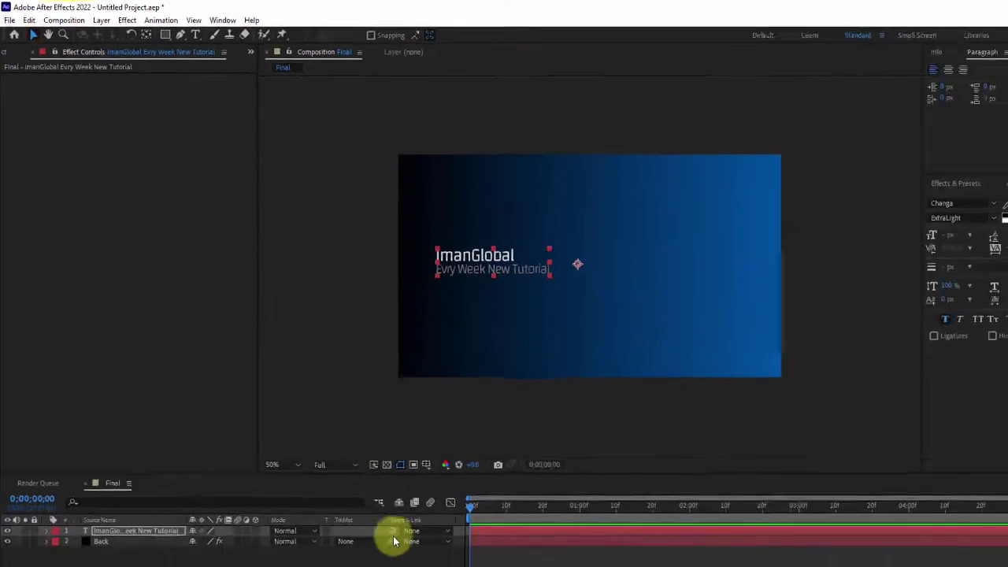
click(392, 554)
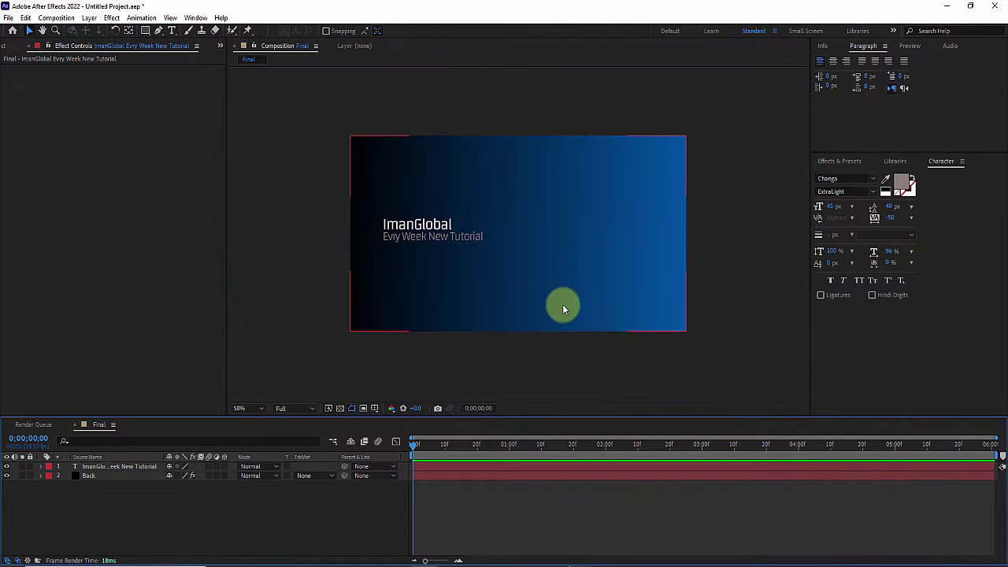
- Nudge the text block slightly right and down, bringing its anchor point closer to the composition's center, and deselect it
click(426, 229)
drag(427, 230, 432, 234)
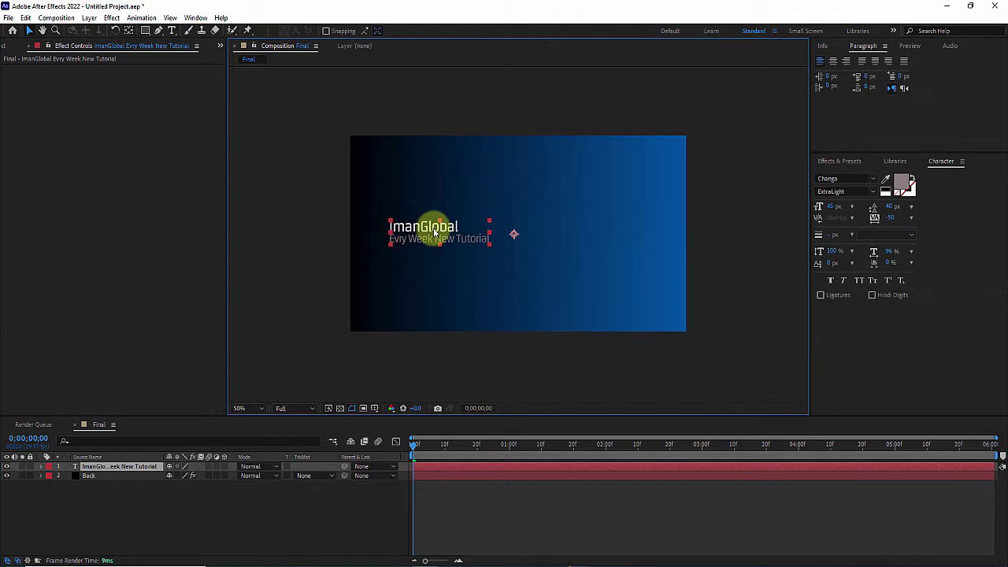
click(336, 515)
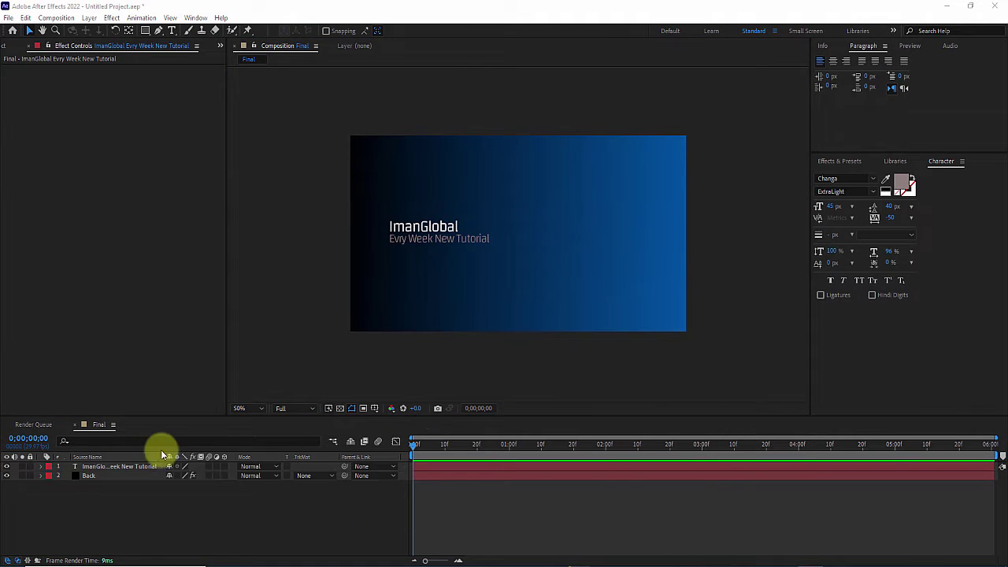
- Pre-compose the two-line text layer into a new composition named Title-01, moving all attributes into it
right_click(144, 466)
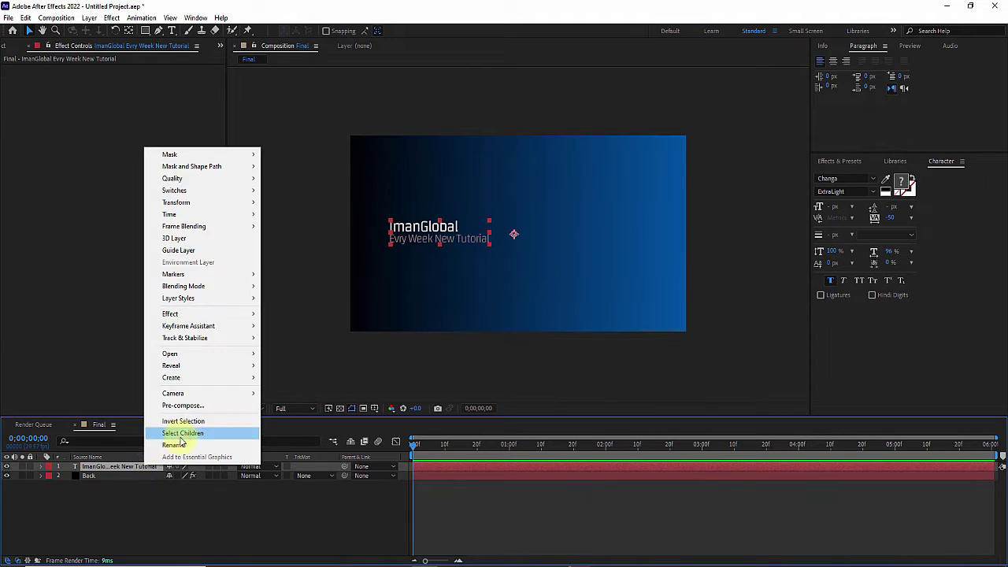
click(183, 405)
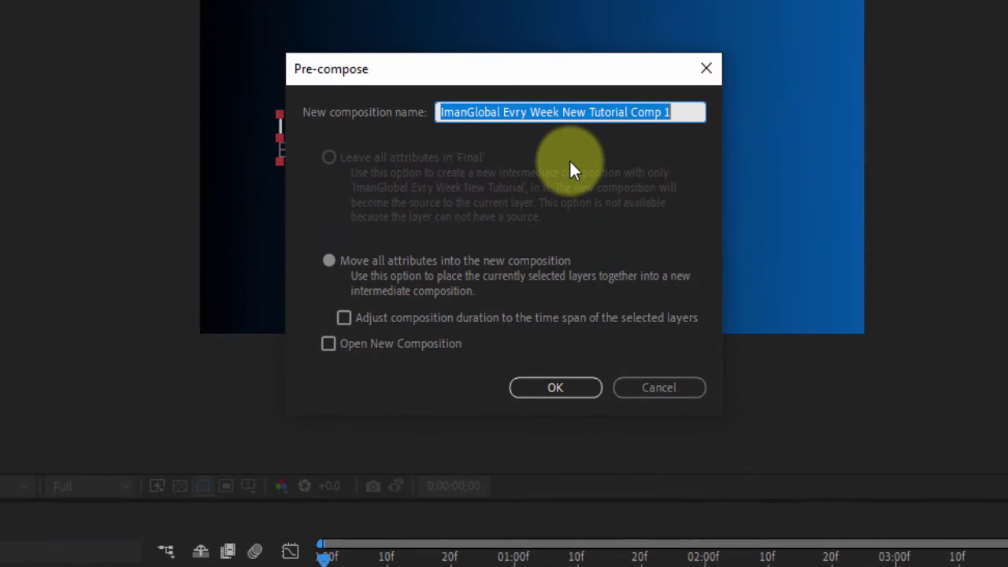
text(Titl)
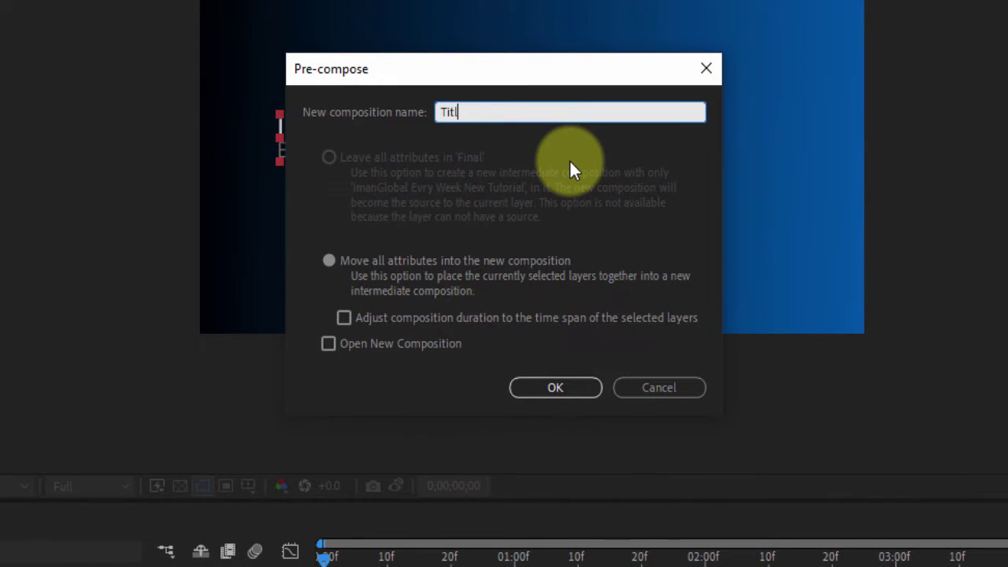
text(e-01)
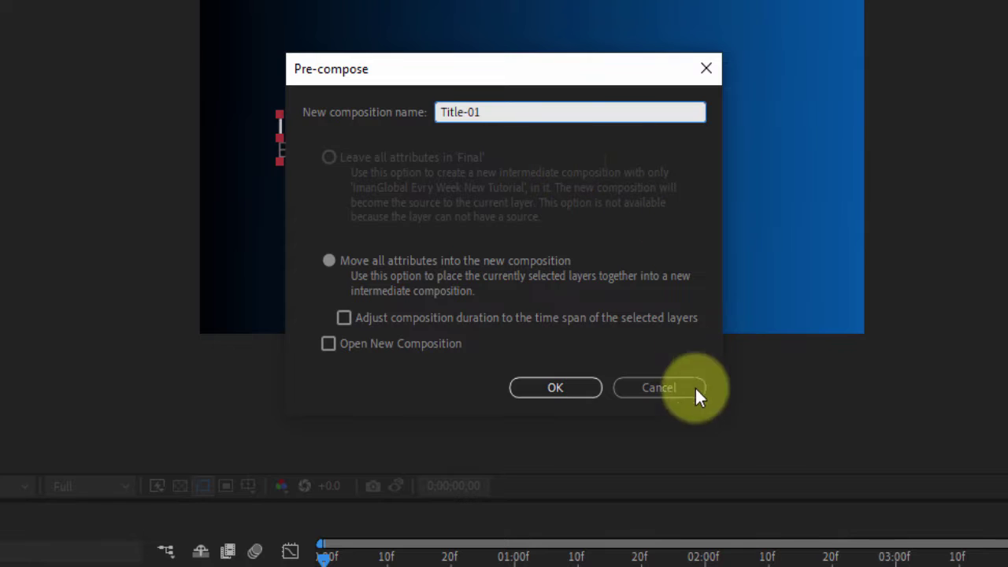
click(537, 375)
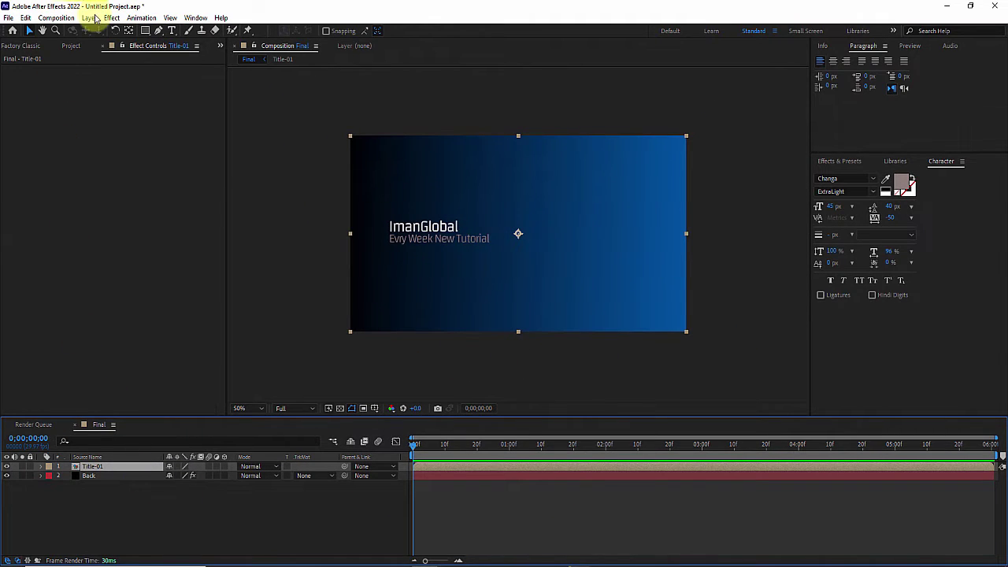
- Apply the CC Pixel Polly simulation effect to the Title-01 layer
click(112, 18)
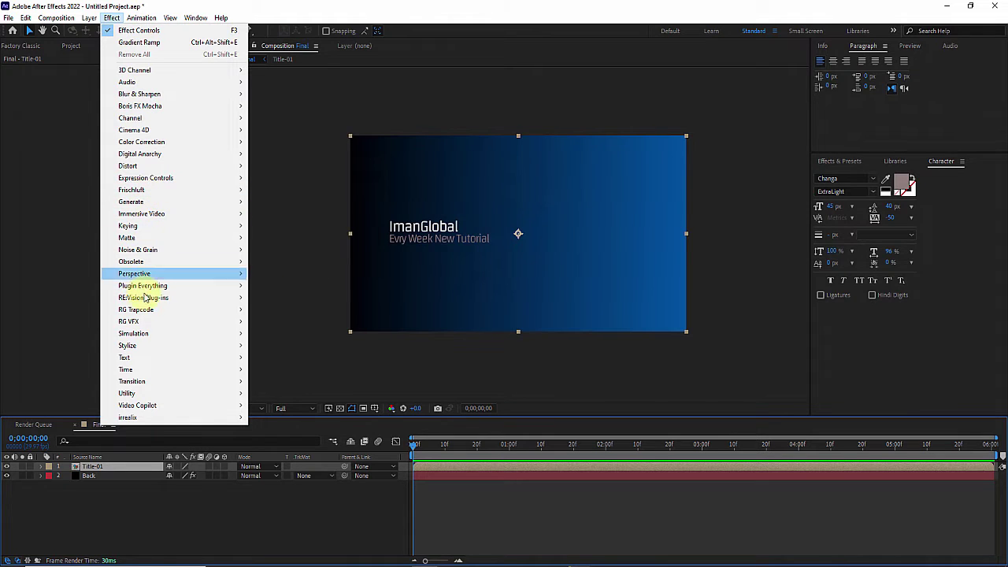
mouse_move(148, 337)
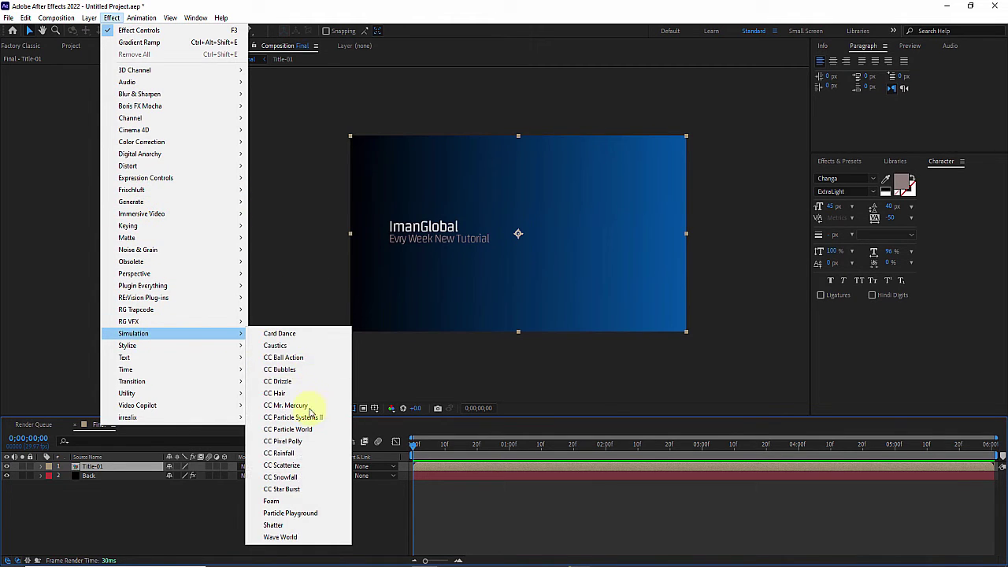
click(304, 442)
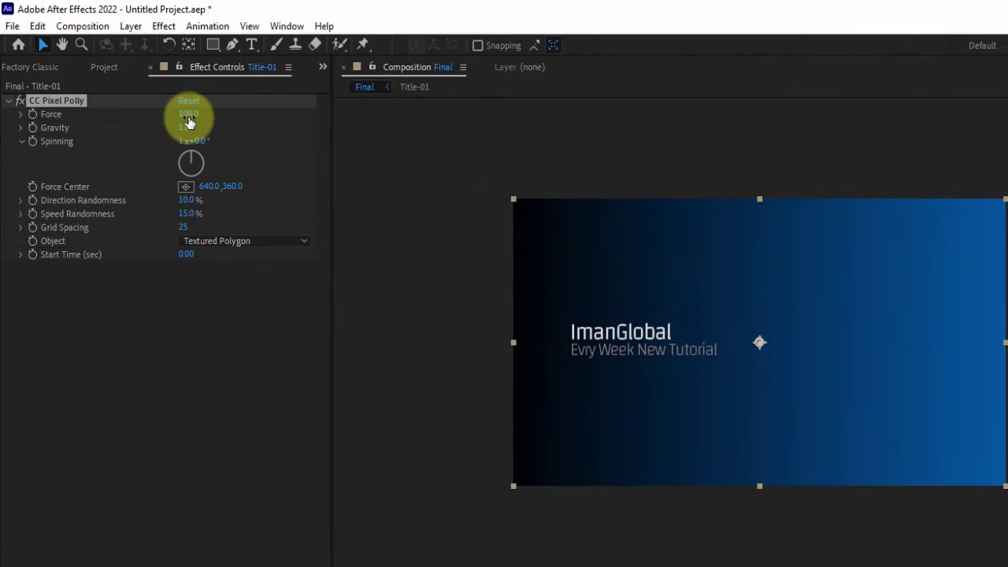
- Set the CC Pixel Polly Force, Gravity and Spinning values on Title-01 to 0
click(189, 115)
text(0)
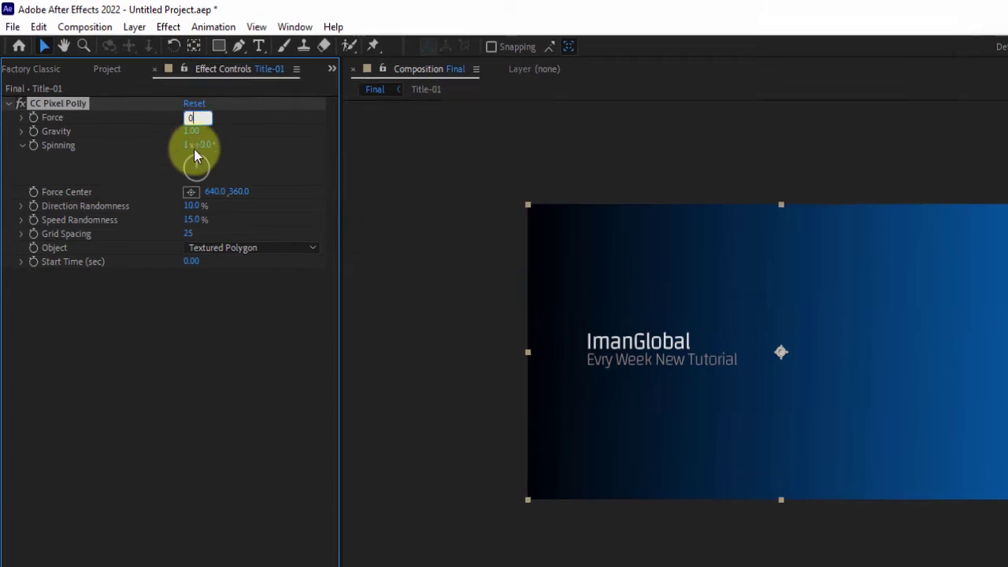
key(Tab)
text(0)
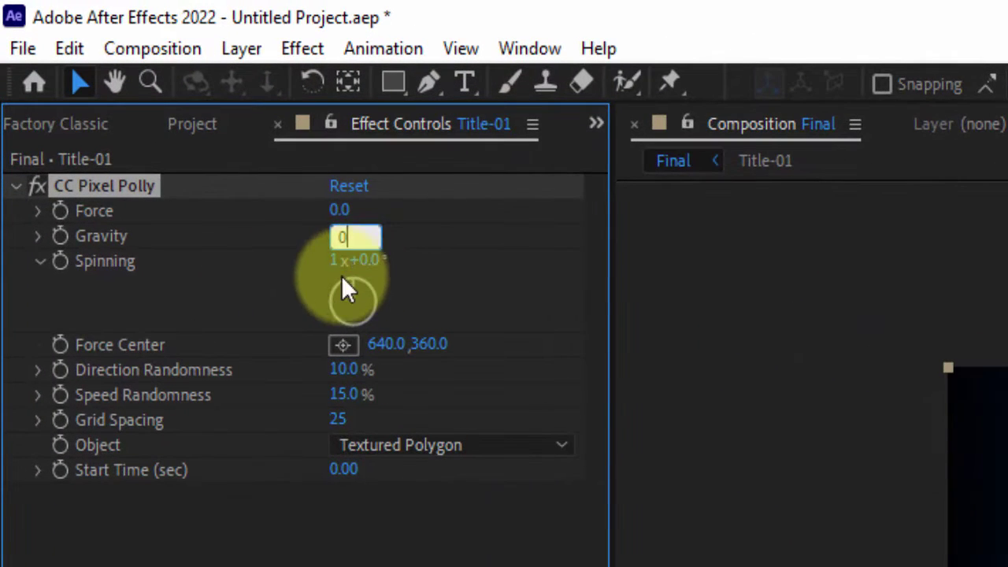
click(355, 263)
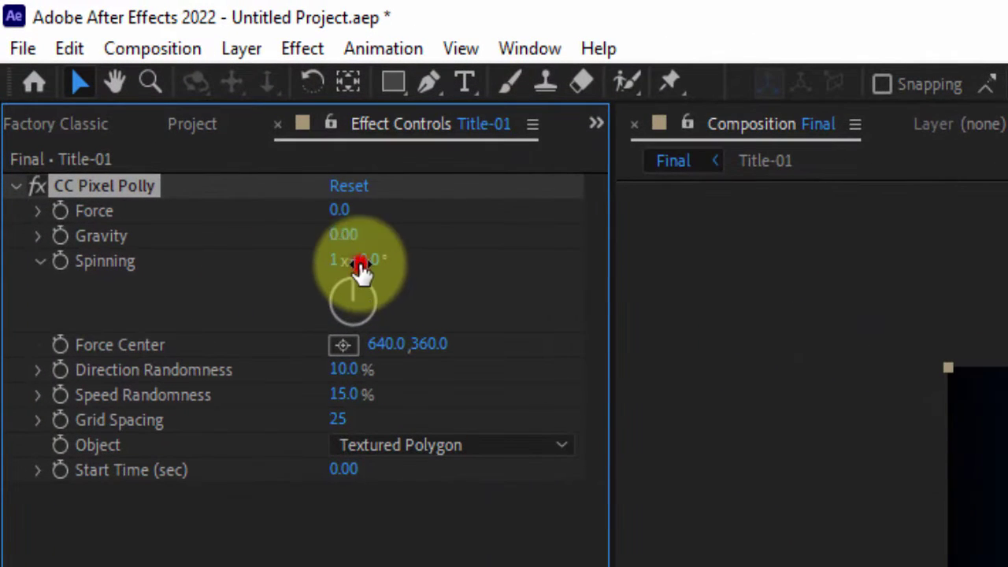
text(0)
click(398, 560)
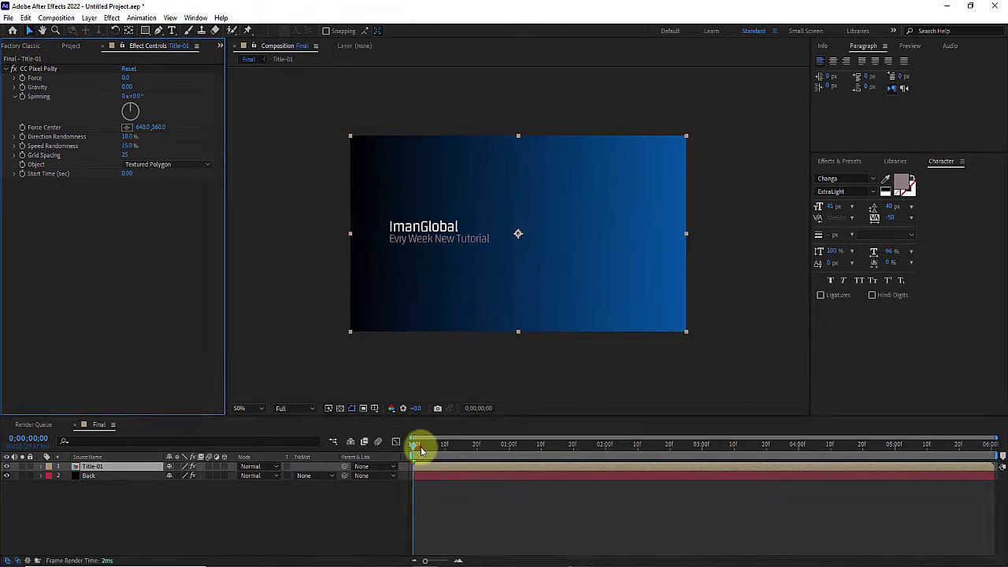
- Keyframe CC Pixel Polly's Force and Spinning at 0;00;03;00, and set them to 150 and 45° at 0;00;03;03
drag(419, 449, 737, 447)
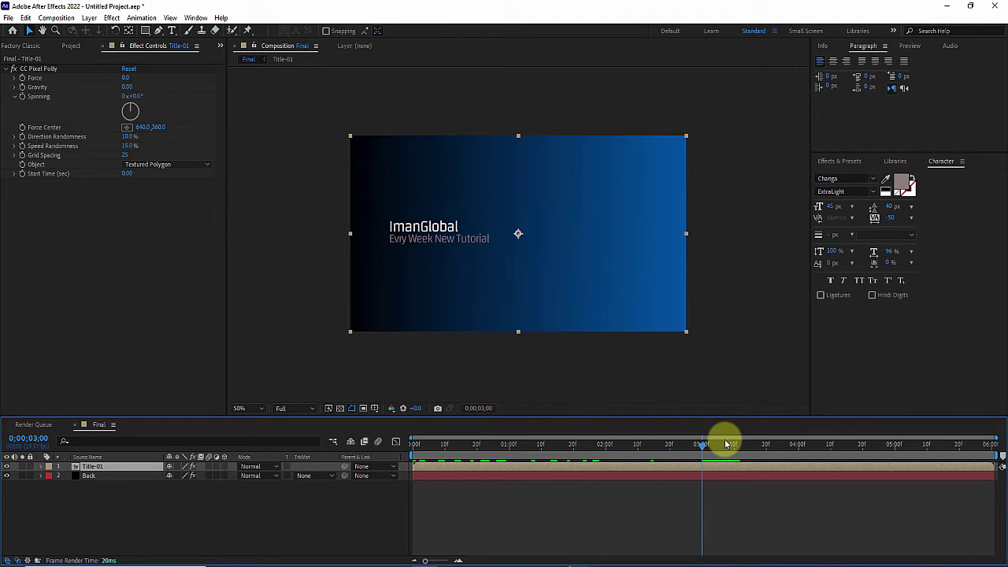
click(24, 85)
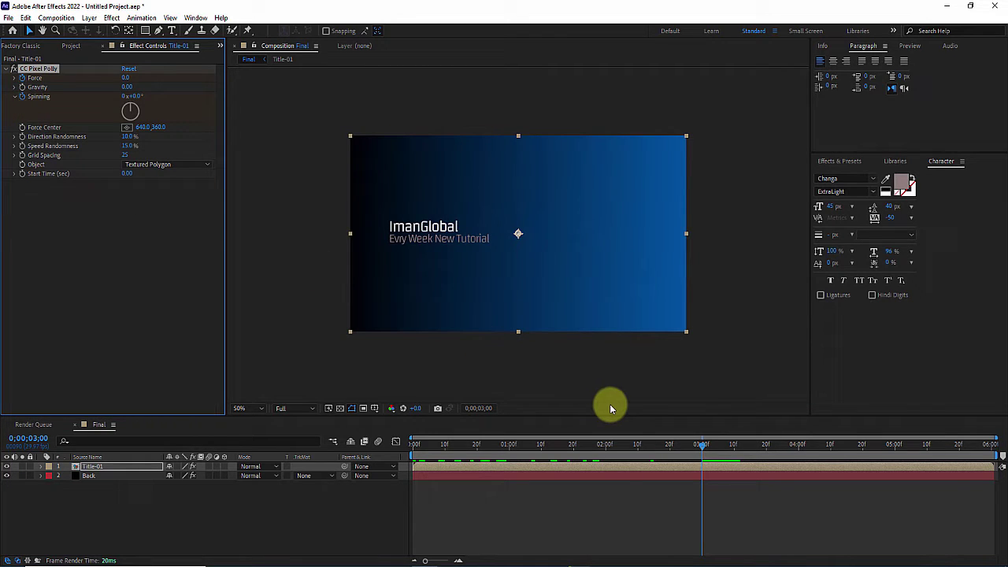
click(706, 446)
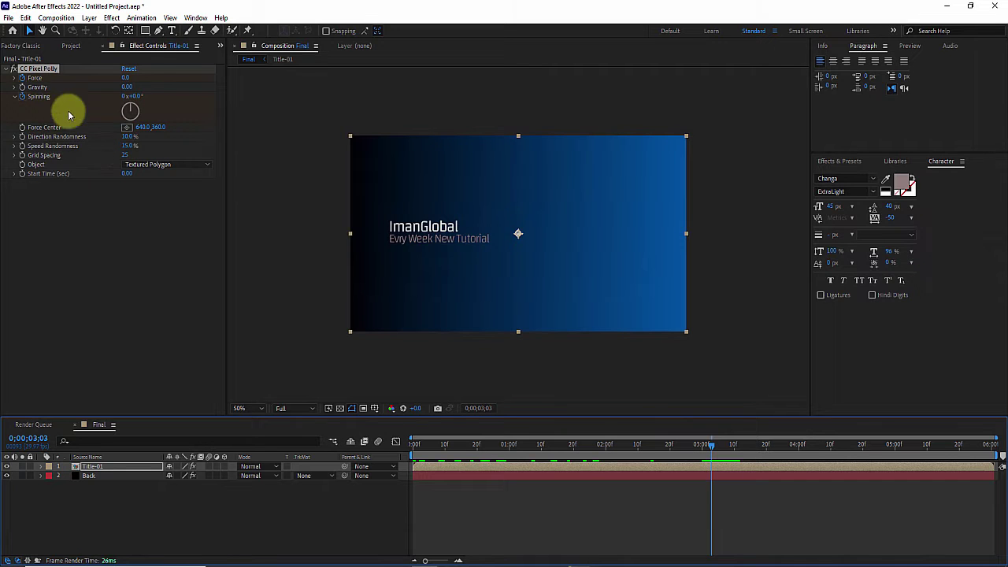
click(126, 78)
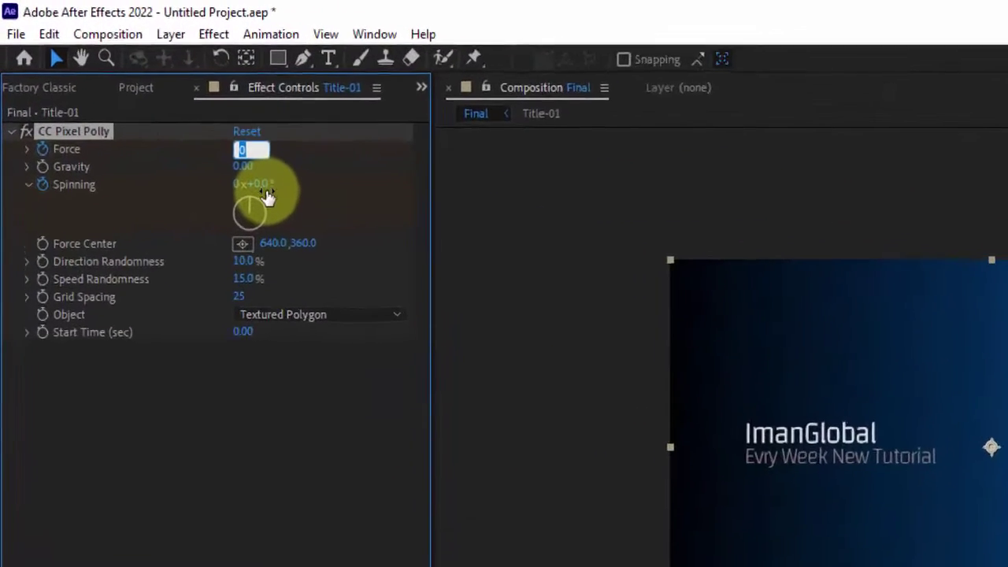
text(150)
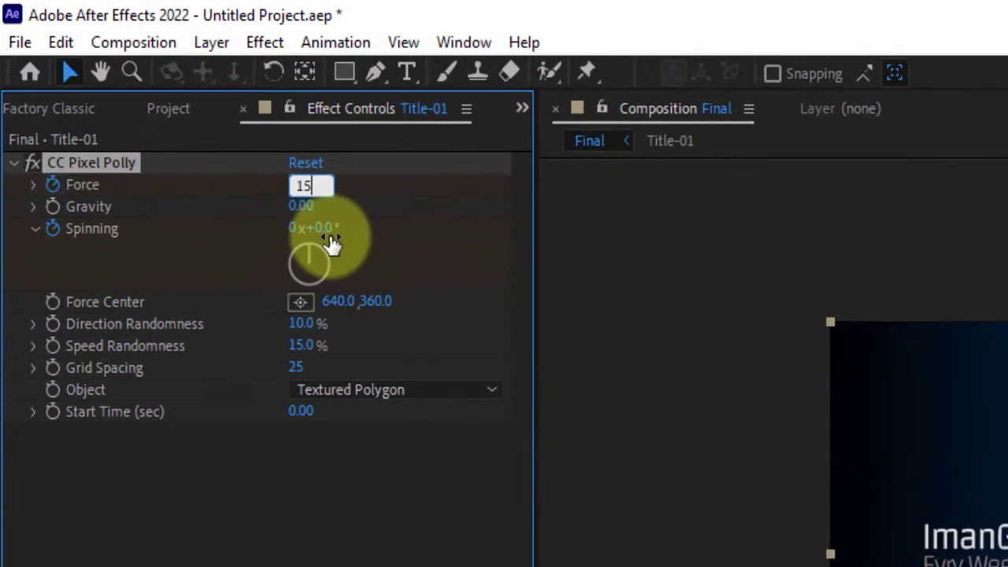
key(Return)
click(330, 236)
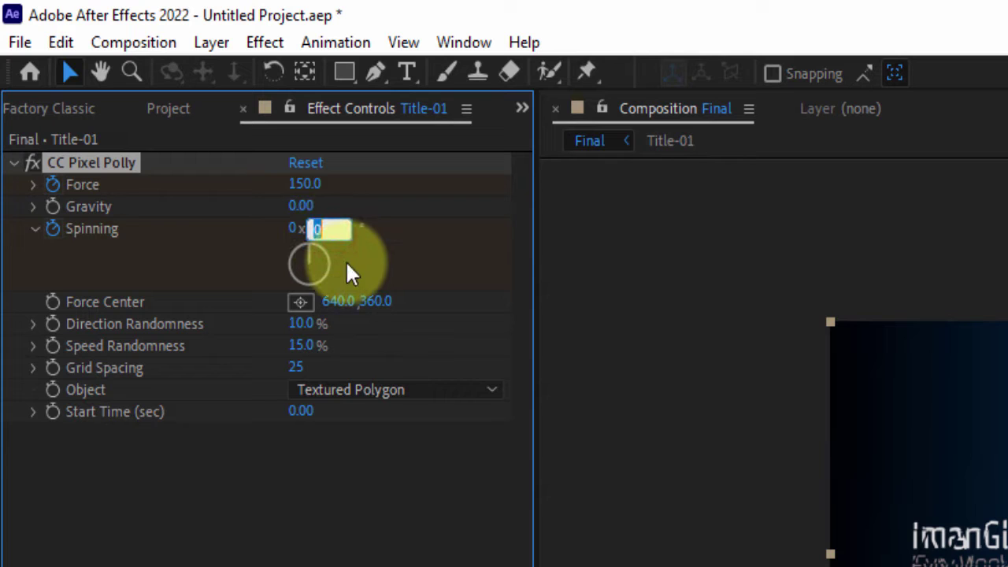
text(45)
key(Return)
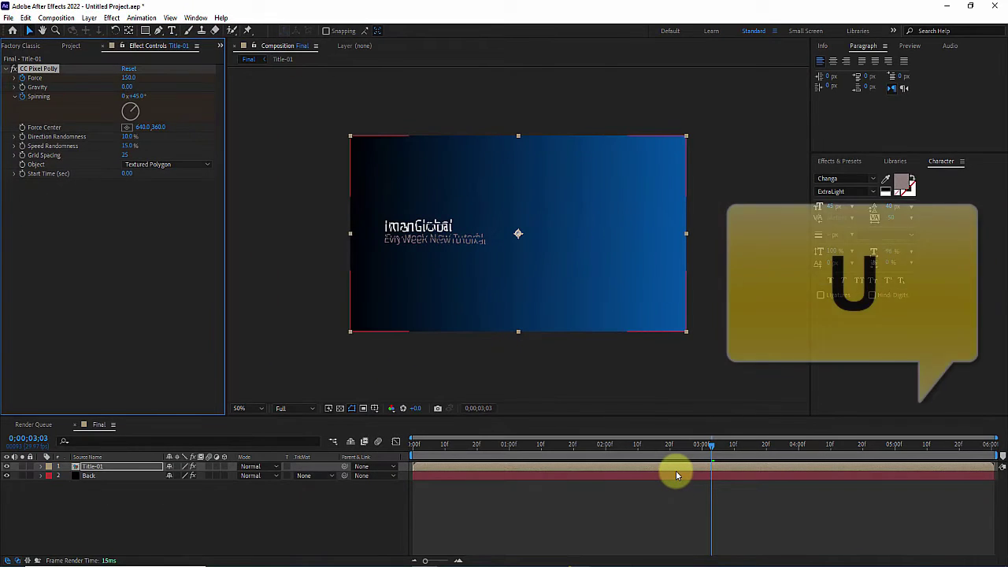
- Reveal Title-01's keyframes in the timeline and examine the shattering text up close in the frames after 0;00;03;03
key(u)
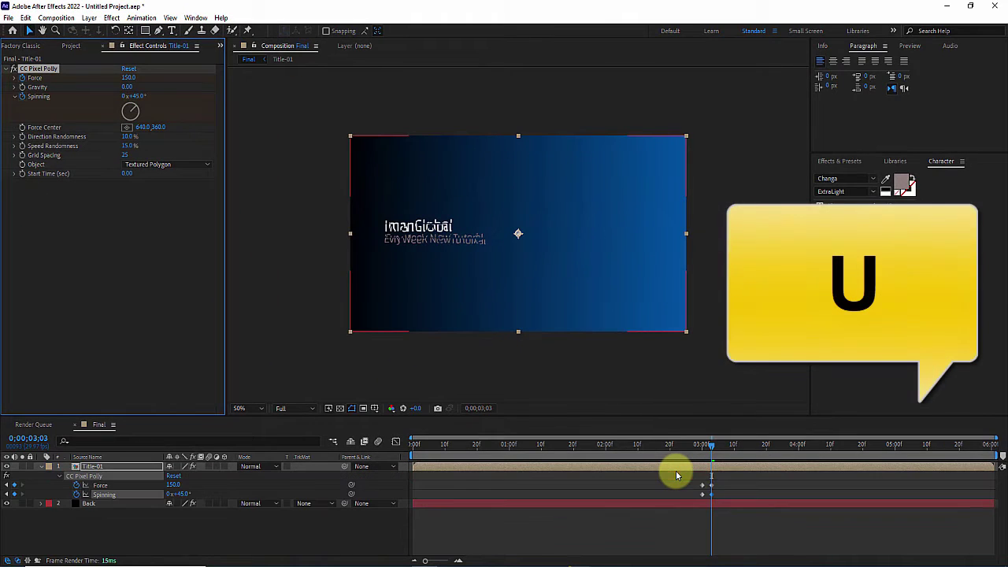
mouse_move(711, 449)
mouse_down()
mouse_move(702, 450)
mouse_move(764, 445)
mouse_move(728, 445)
mouse_up()
scroll(520, 256, up, 2)
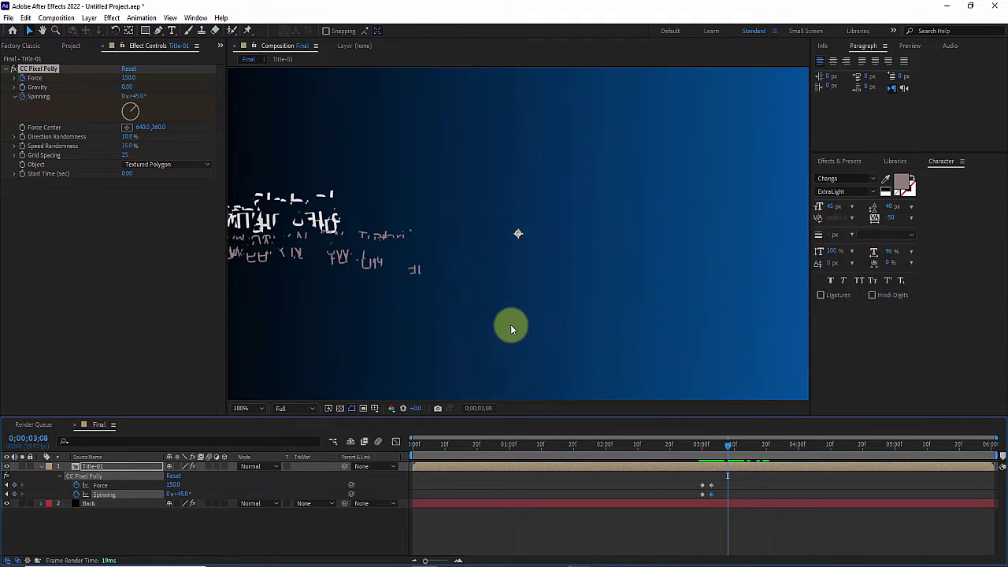
drag(426, 240, 549, 227)
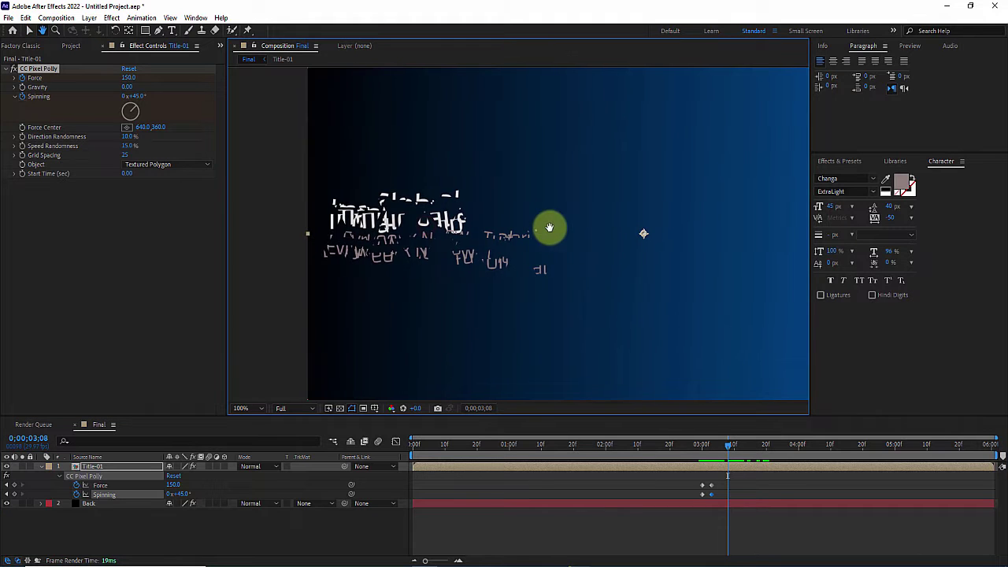
mouse_move(712, 452)
mouse_down()
mouse_move(703, 453)
mouse_move(722, 452)
mouse_up()
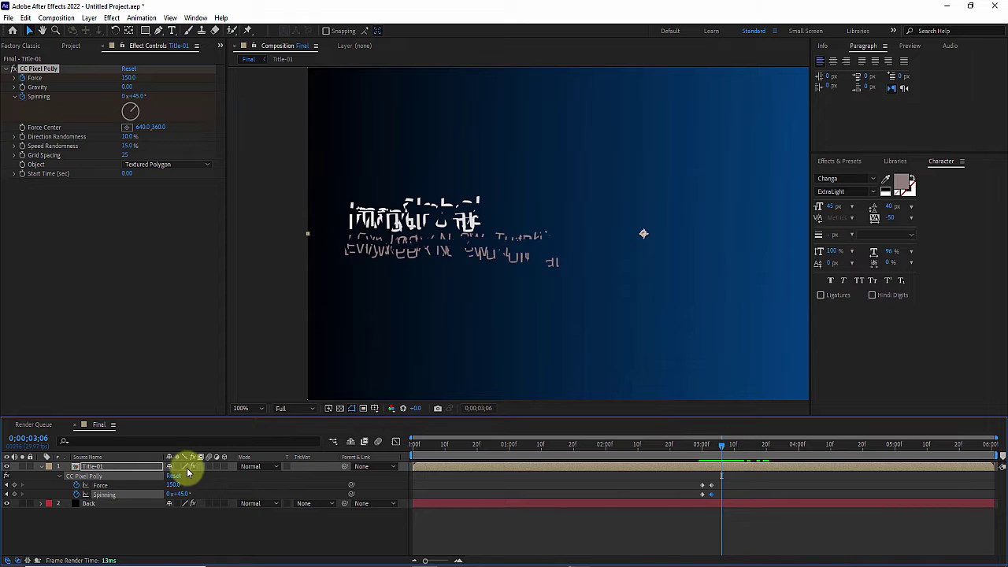
- Set CC Pixel Polly's Grid Spacing on Title-01 to 9 and check the finer fragments around 0;00;03;08
click(156, 467)
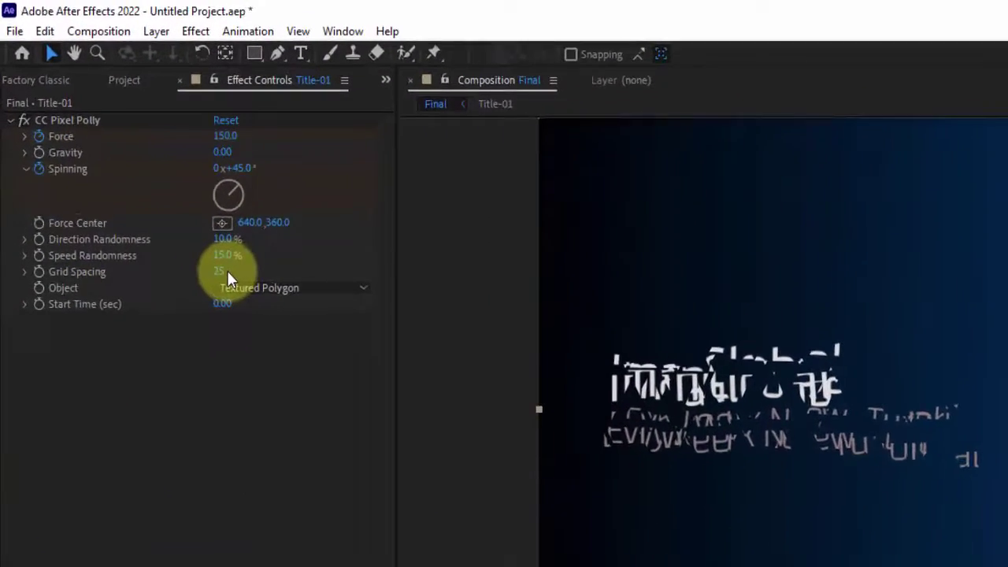
click(126, 156)
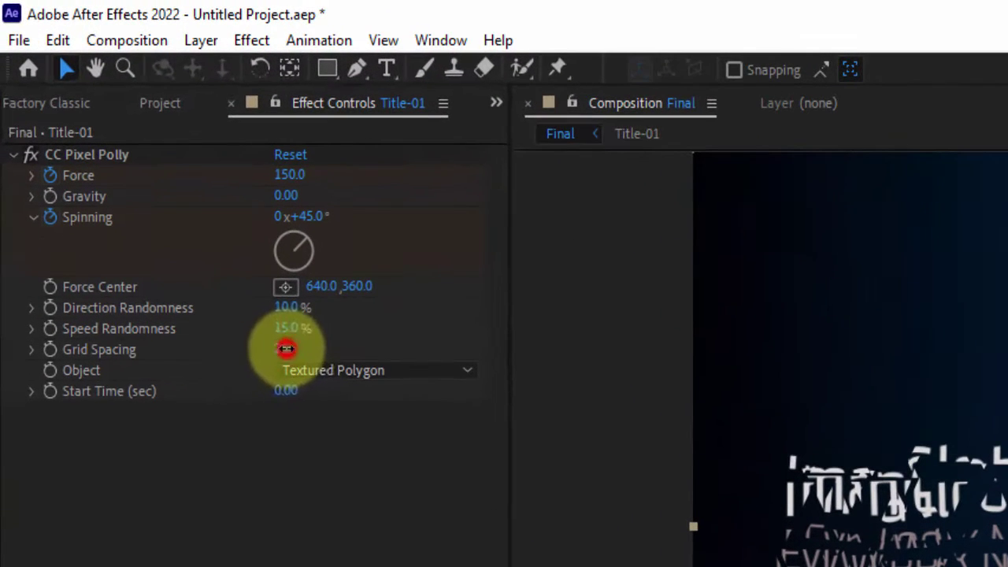
text(9)
key(Return)
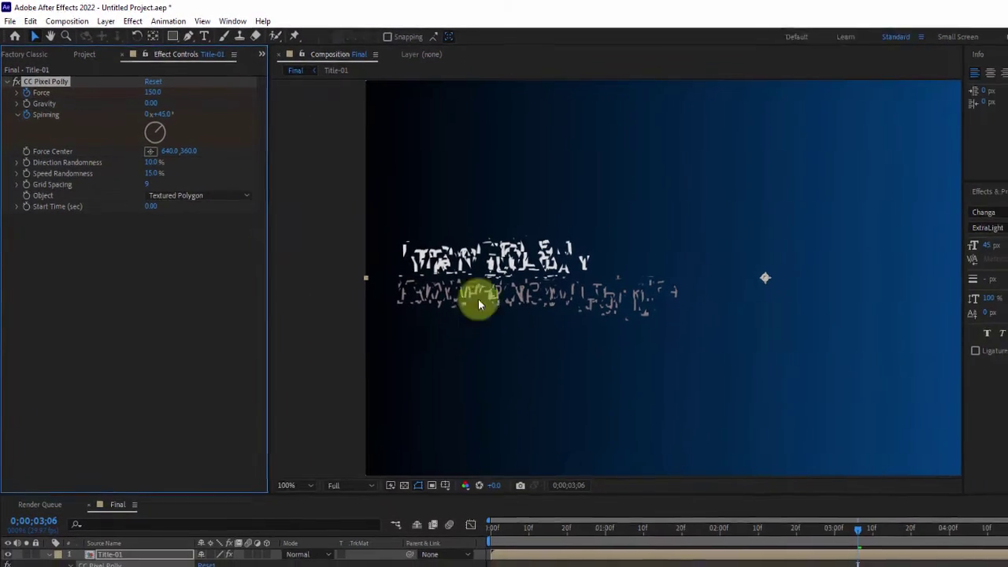
drag(781, 503, 773, 473)
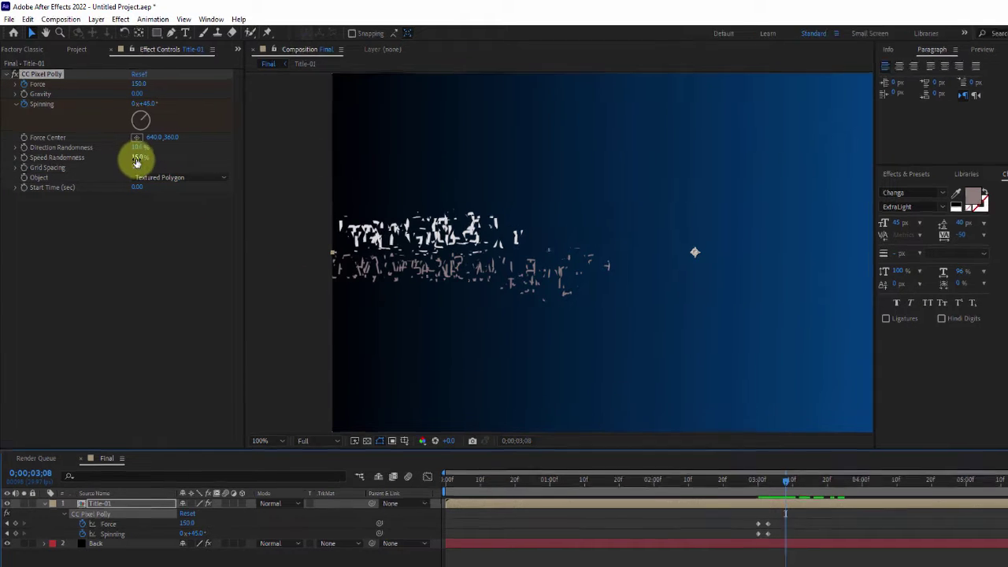
- Set CC Pixel Polly's Speed Randomness to 40% and scrub through the shatter to 0;00;03;07
click(136, 155)
text(40)
key(Return)
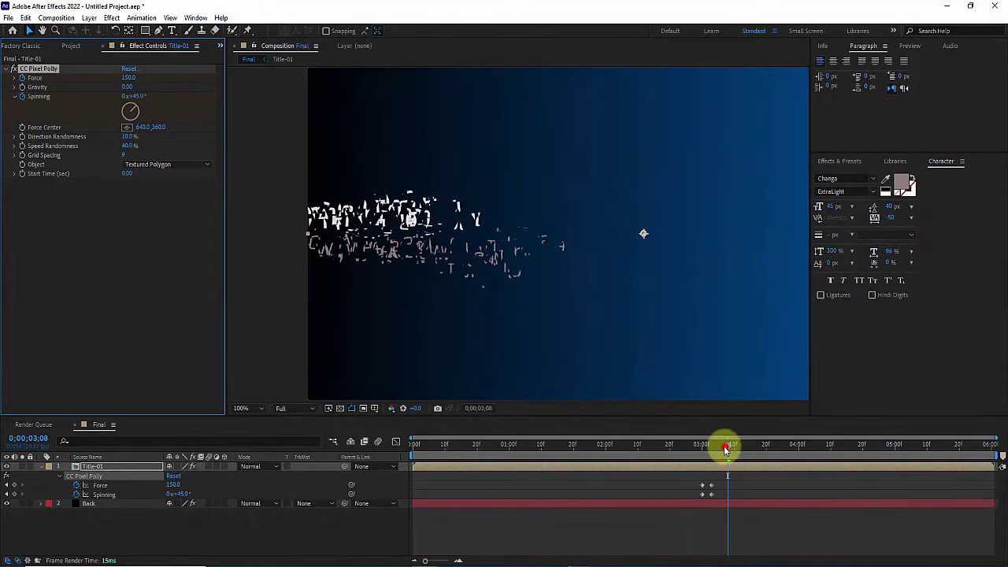
mouse_move(725, 449)
mouse_down()
mouse_move(704, 449)
mouse_move(791, 453)
mouse_move(704, 446)
mouse_move(745, 447)
mouse_move(736, 448)
mouse_up()
drag(697, 446, 724, 448)
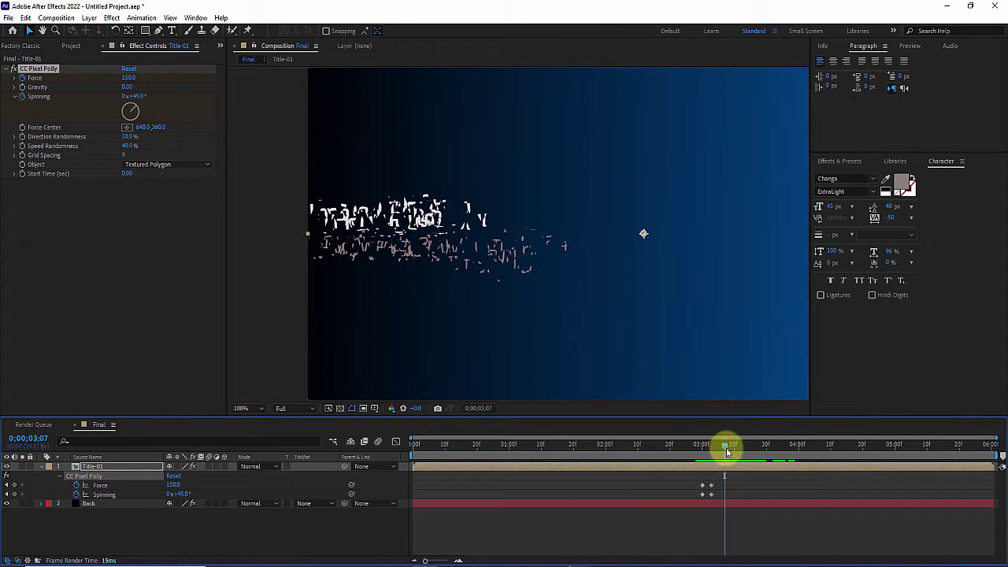
- Duplicate the Title-01 layer together with its CC Pixel Polly effect
click(110, 466)
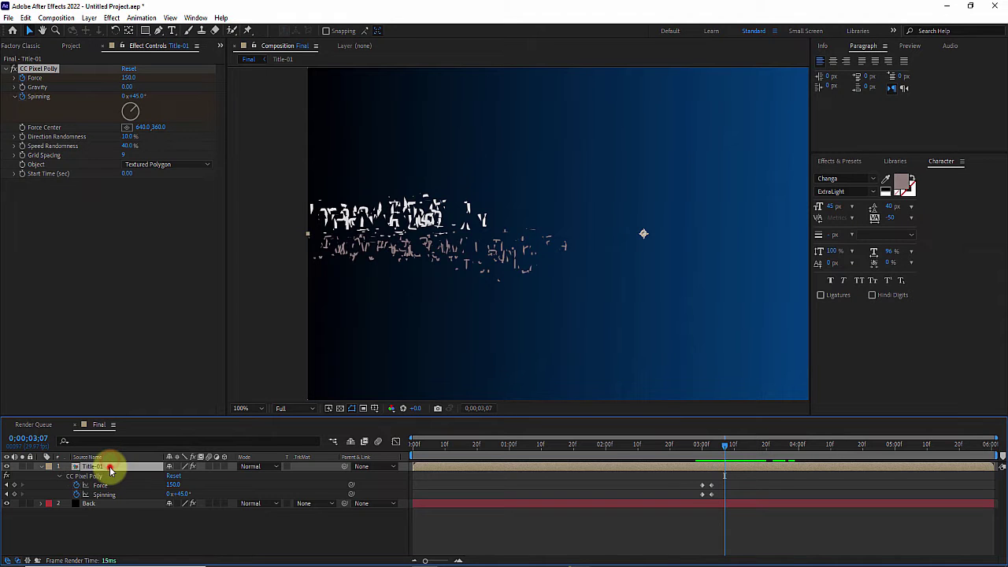
click(26, 18)
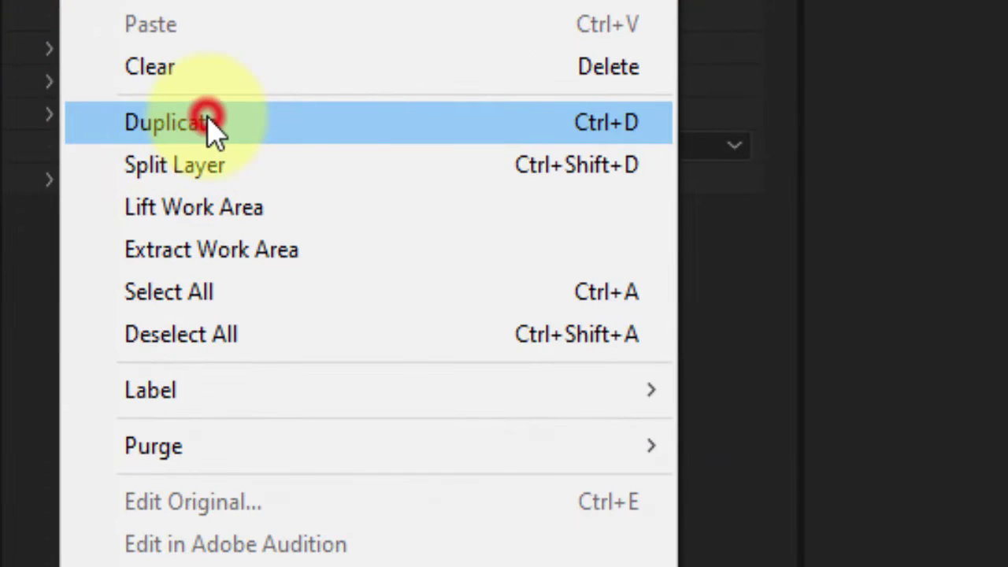
click(211, 126)
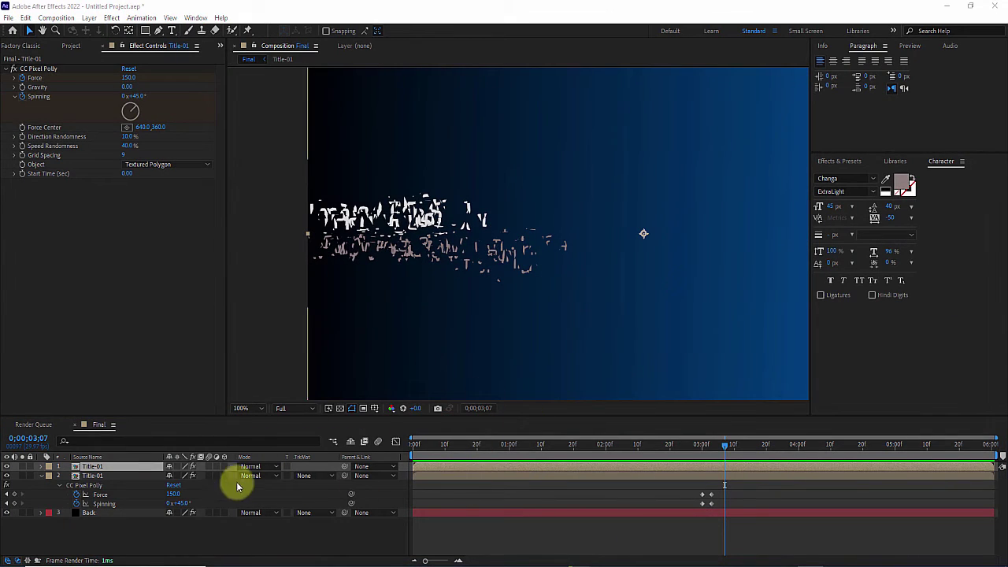
- Set CC Pixel Polly on the upper Title-01 layer to 45% Direction Randomness, 77% Speed Randomness and a Grid Spacing of 3
click(126, 137)
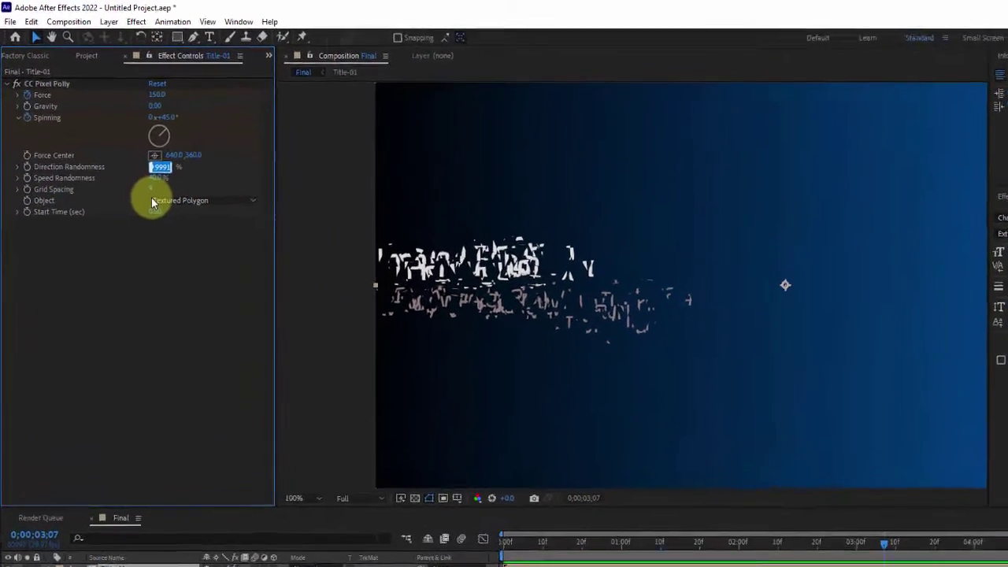
key(Return)
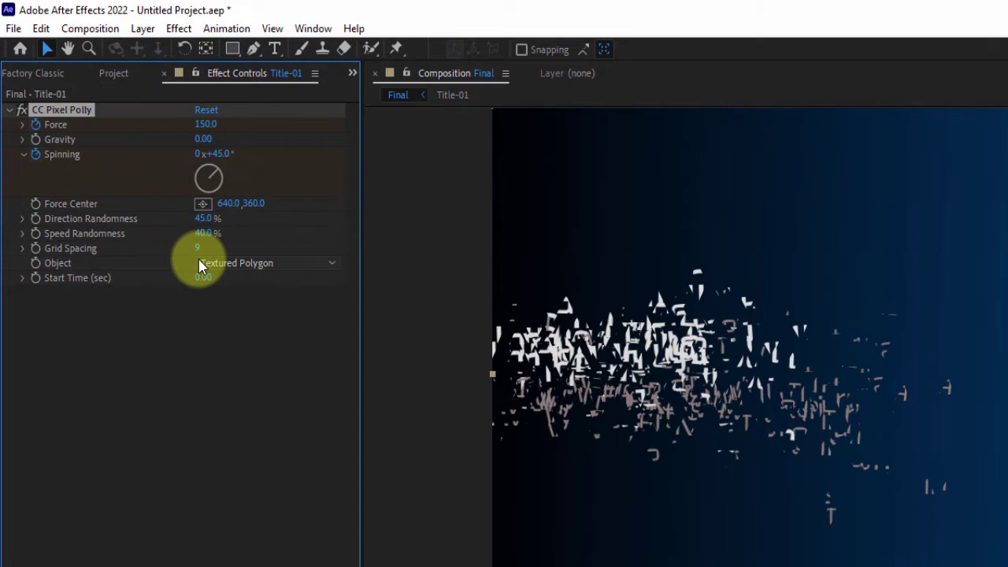
click(206, 233)
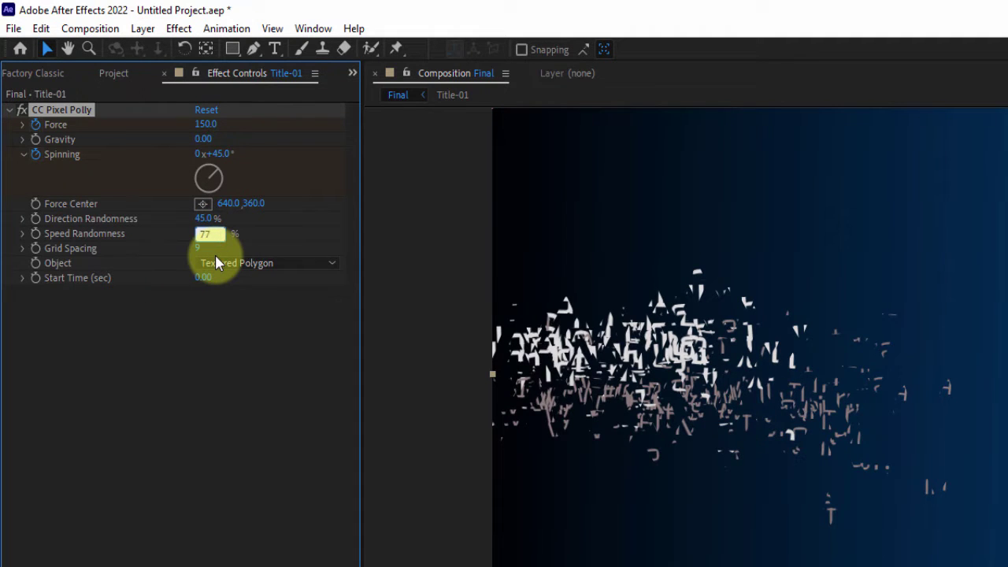
key(Return)
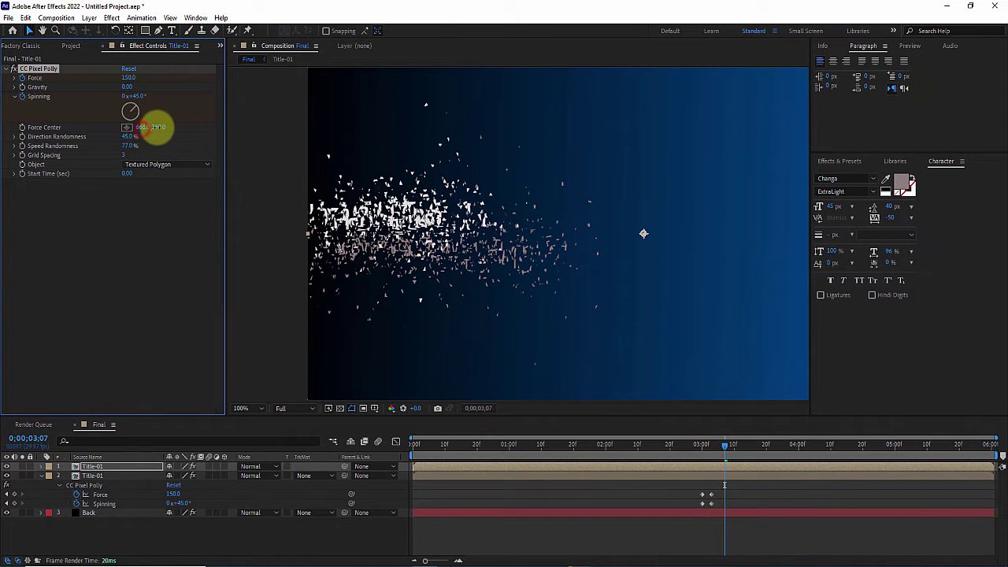
- Shift CC Pixel Polly's Force Center on the upper Title-01 layer to 664, 369 and check the shatter at 0;00;03;06
mouse_move(158, 127)
mouse_down()
mouse_move(184, 128)
mouse_move(159, 124)
mouse_move(170, 122)
mouse_up()
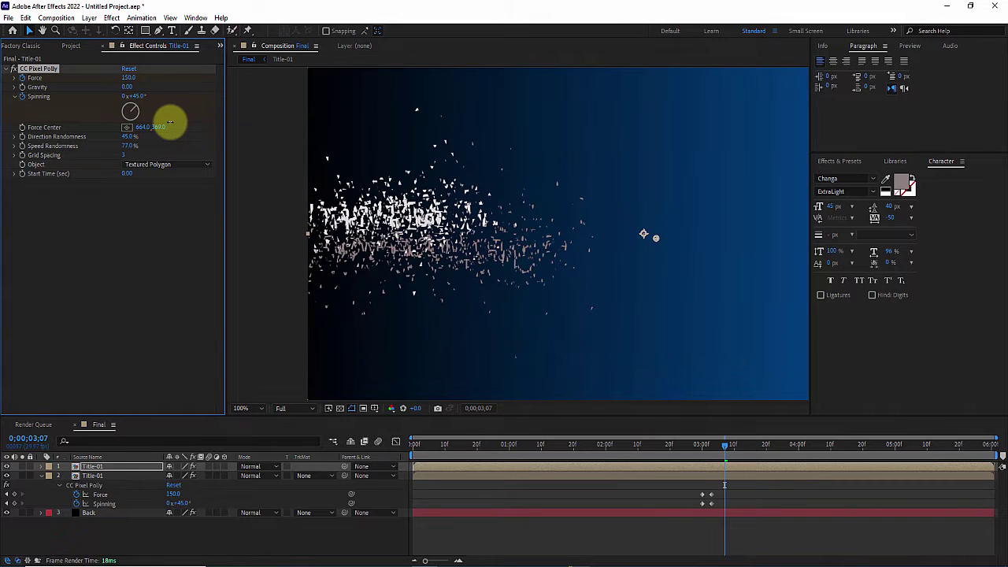
mouse_move(725, 455)
mouse_down()
mouse_move(703, 447)
mouse_move(769, 450)
mouse_move(695, 454)
mouse_move(766, 453)
mouse_move(719, 453)
mouse_up()
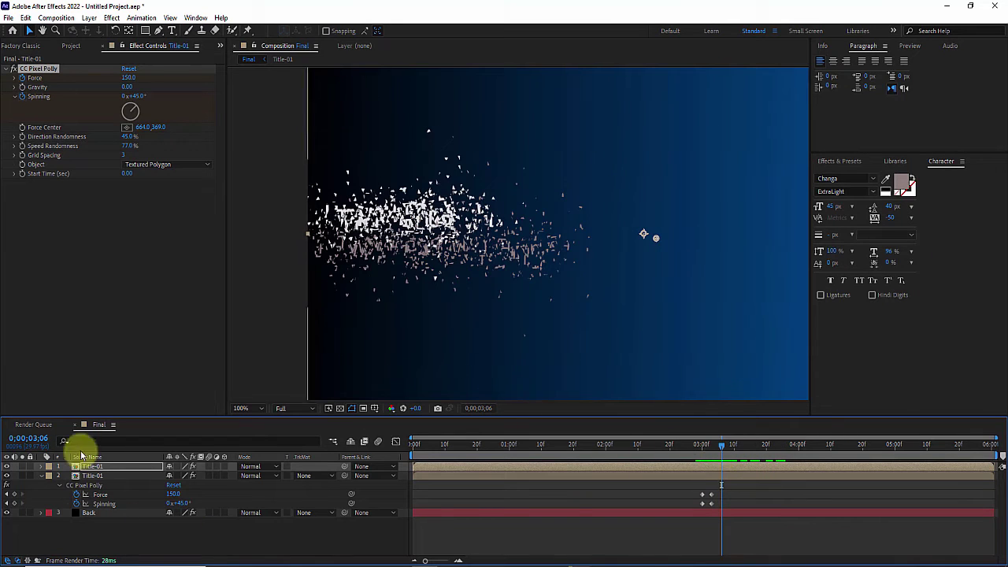
- Pre-compose both Title-01 layers into a new composition named Title-All, moving all attributes into it
click(97, 476)
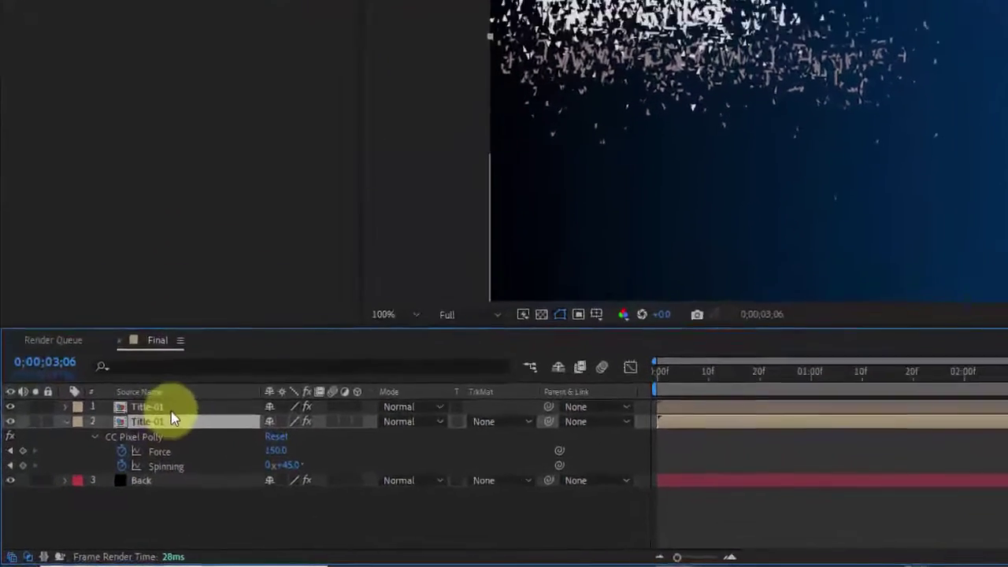
shift+click(128, 450)
right_click(245, 388)
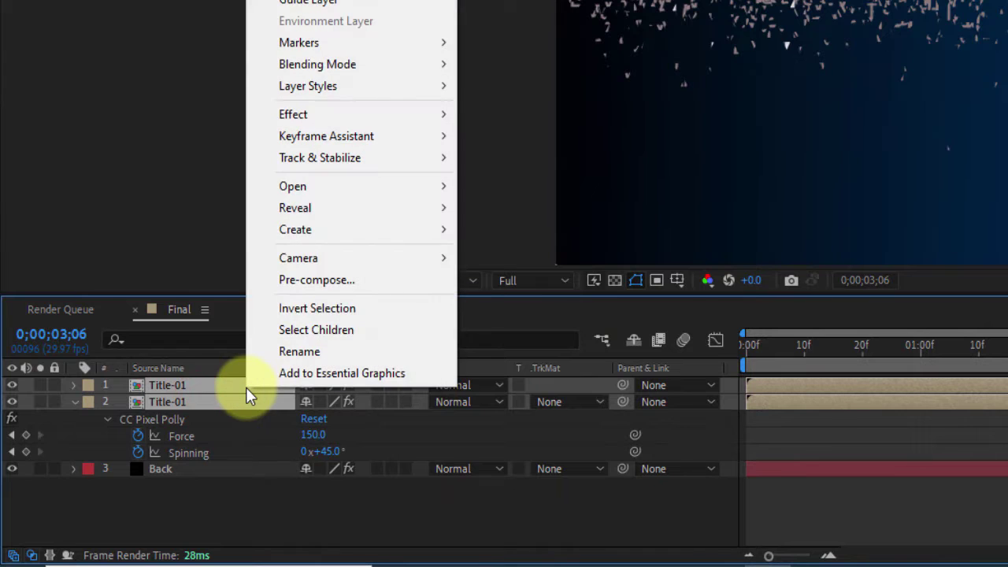
click(364, 281)
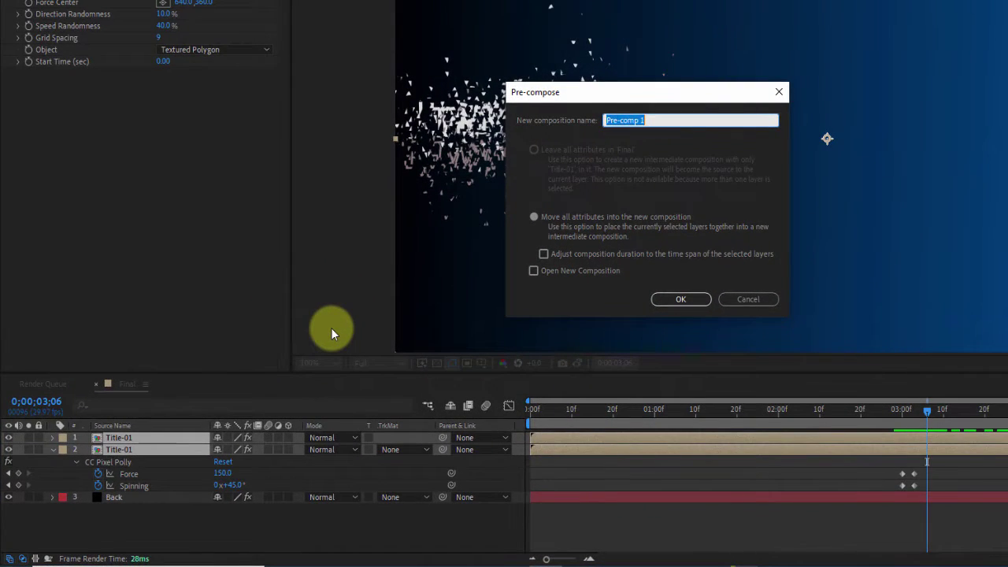
text(Title-All)
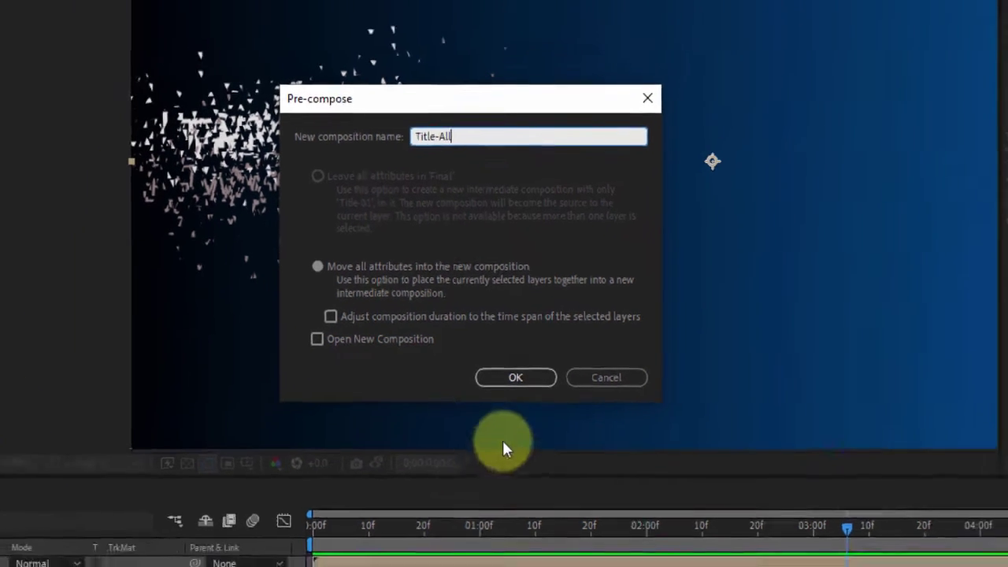
click(511, 382)
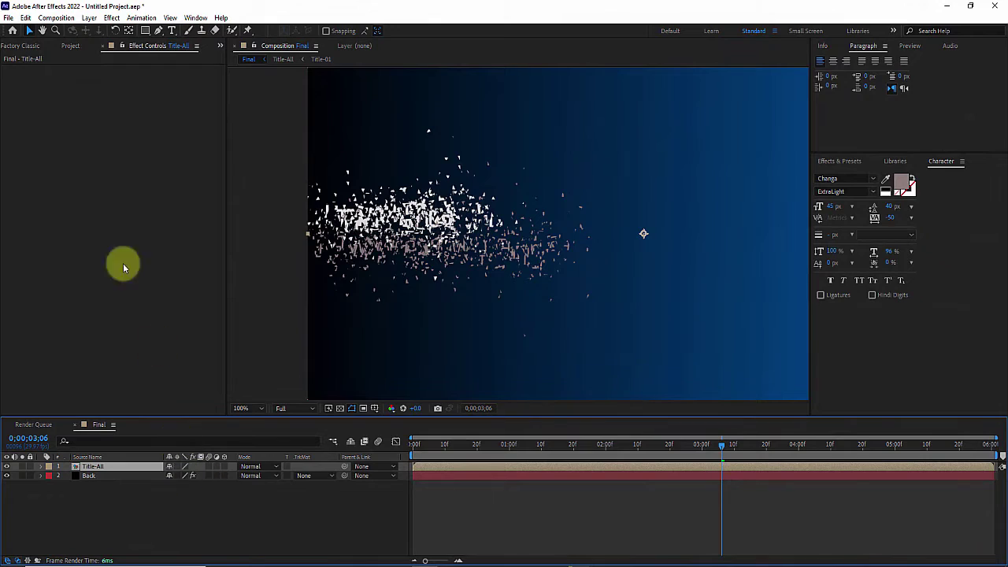
- Apply the CC Force Motion Blur effect to Title-All and scrub to 0;00;03;05 to check the blurred particles
click(112, 18)
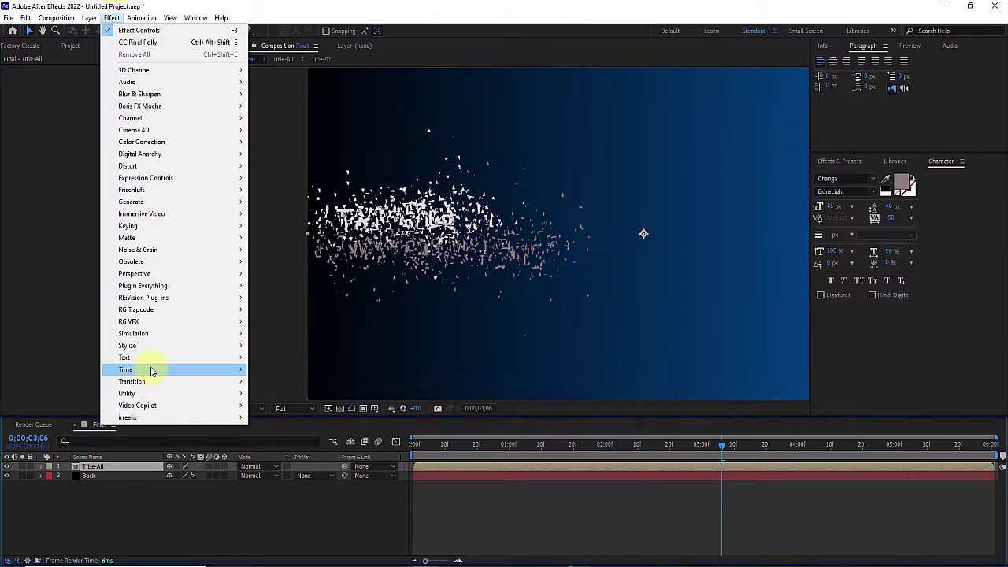
mouse_move(142, 369)
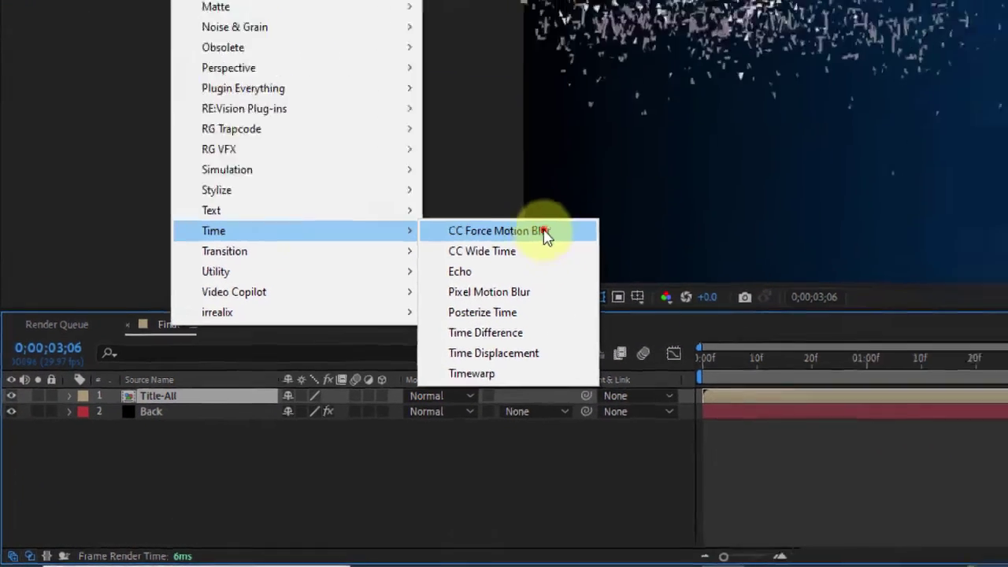
click(612, 190)
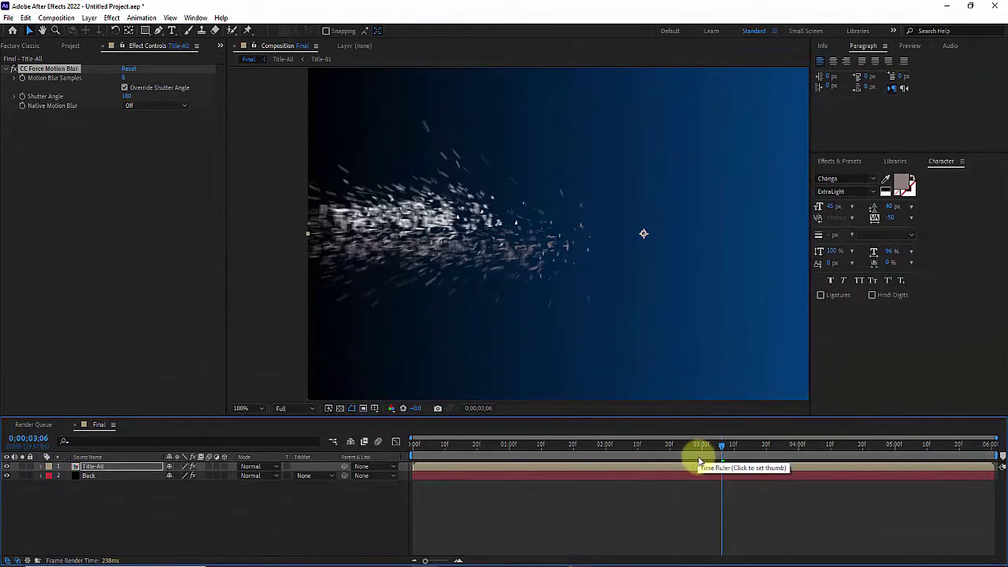
mouse_move(711, 450)
mouse_down()
mouse_move(682, 448)
mouse_move(750, 448)
mouse_move(718, 445)
mouse_up()
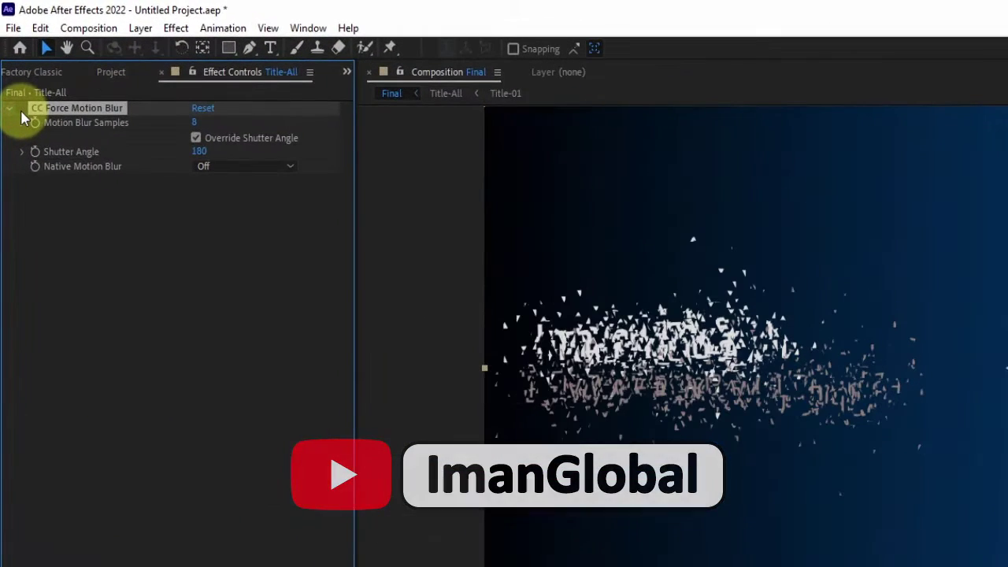
- Compare the shatter with CC Force Motion Blur off and on, and scrub the blurred frames back to 0;00;03;01
click(21, 113)
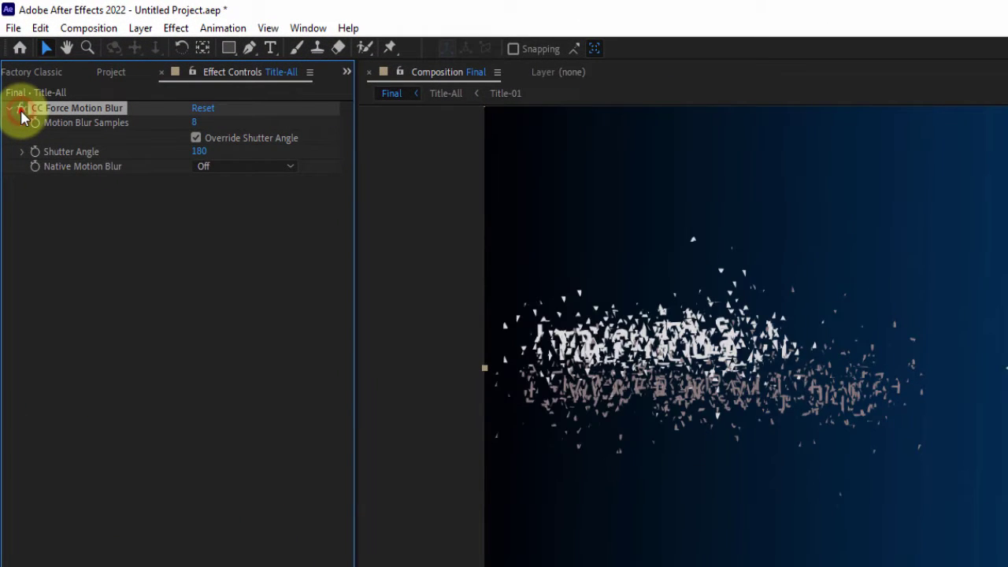
click(20, 113)
click(20, 113)
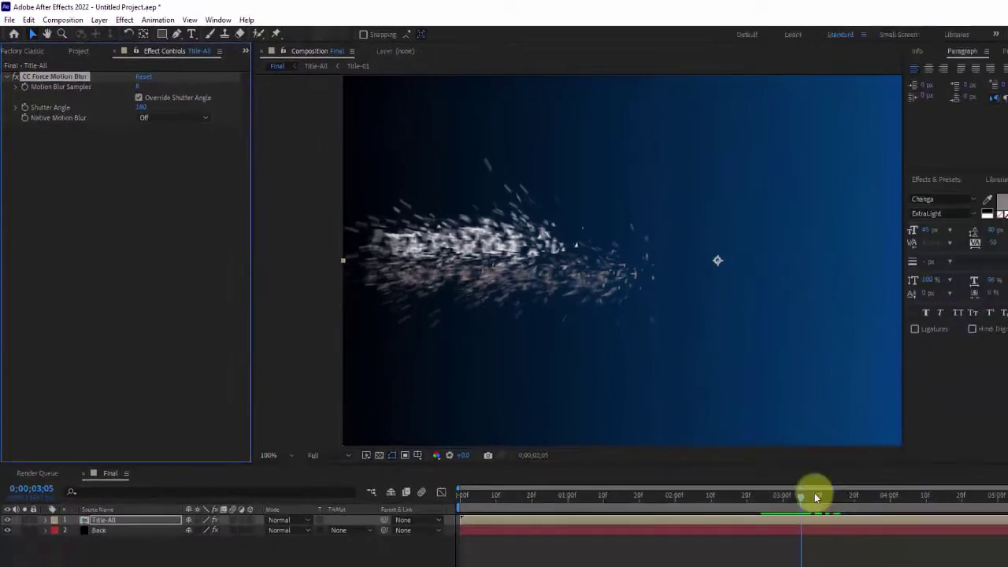
drag(731, 445, 703, 450)
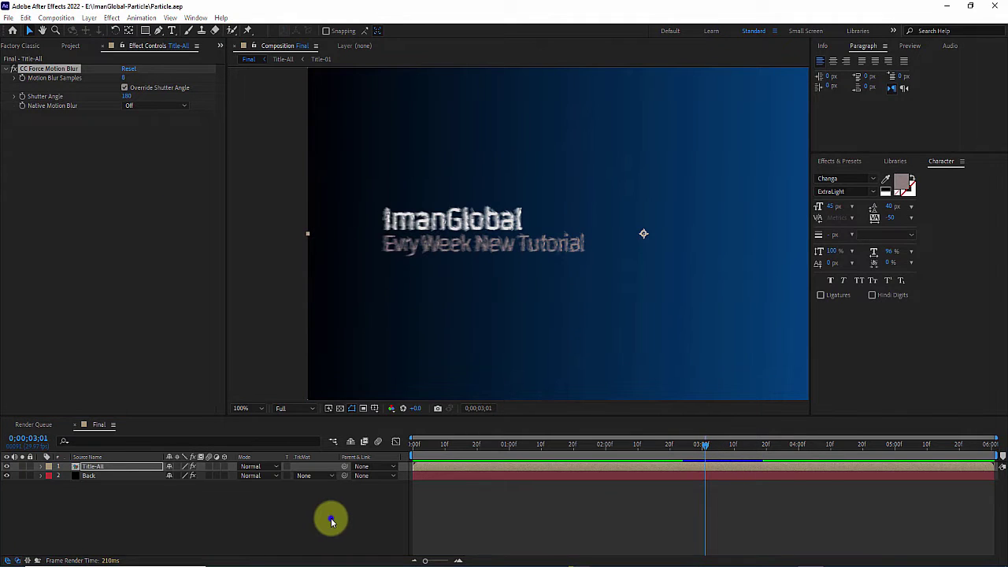
- Add a new adjustment layer above Title-All and rename it CTL
right_click(331, 521)
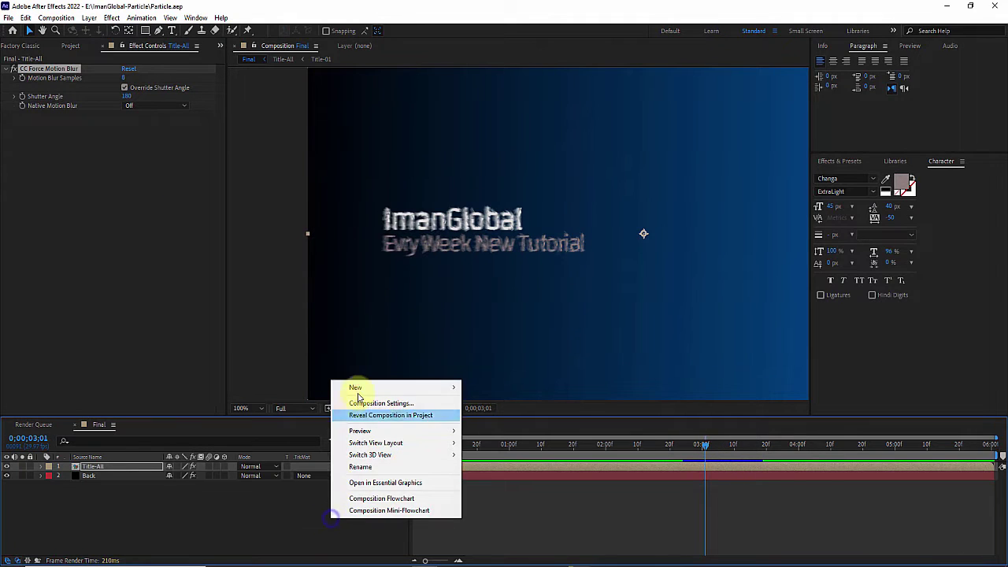
mouse_move(359, 386)
click(515, 476)
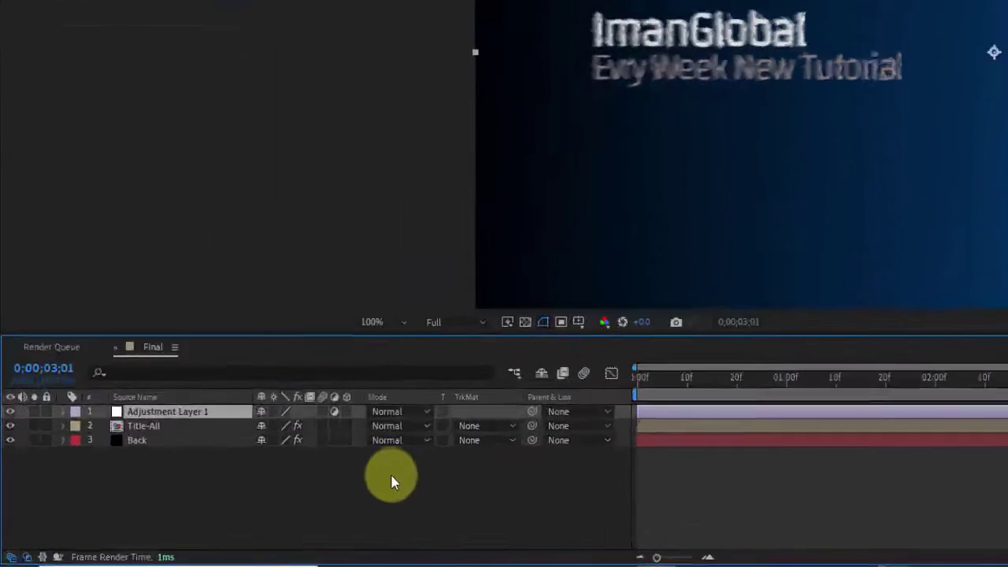
key(Return)
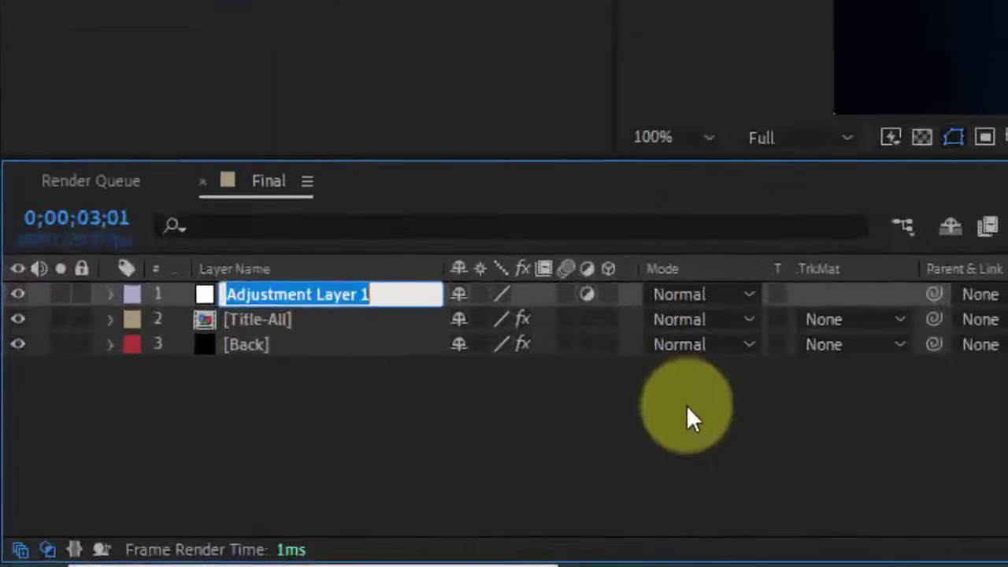
text(CT)
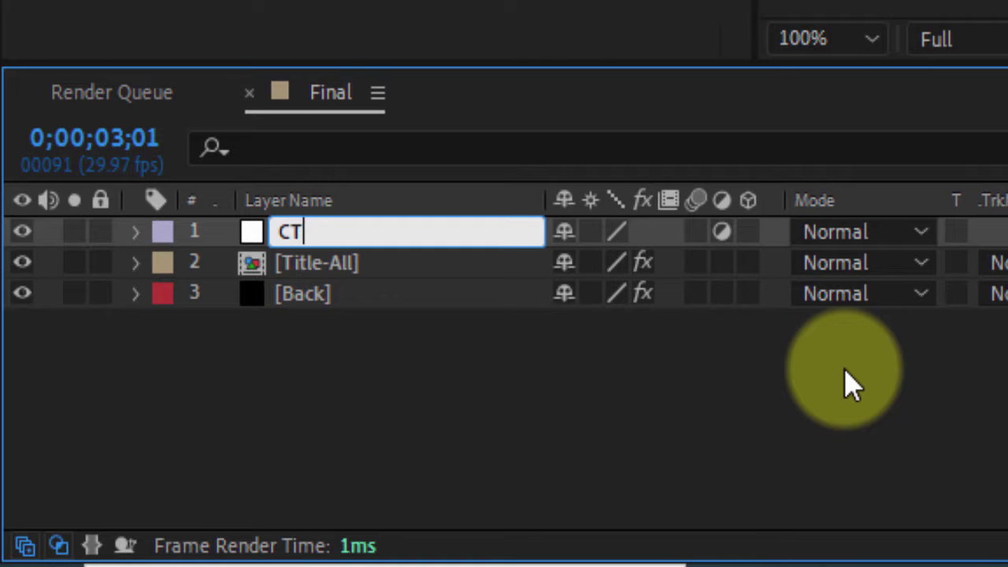
text(L)
key(Return)
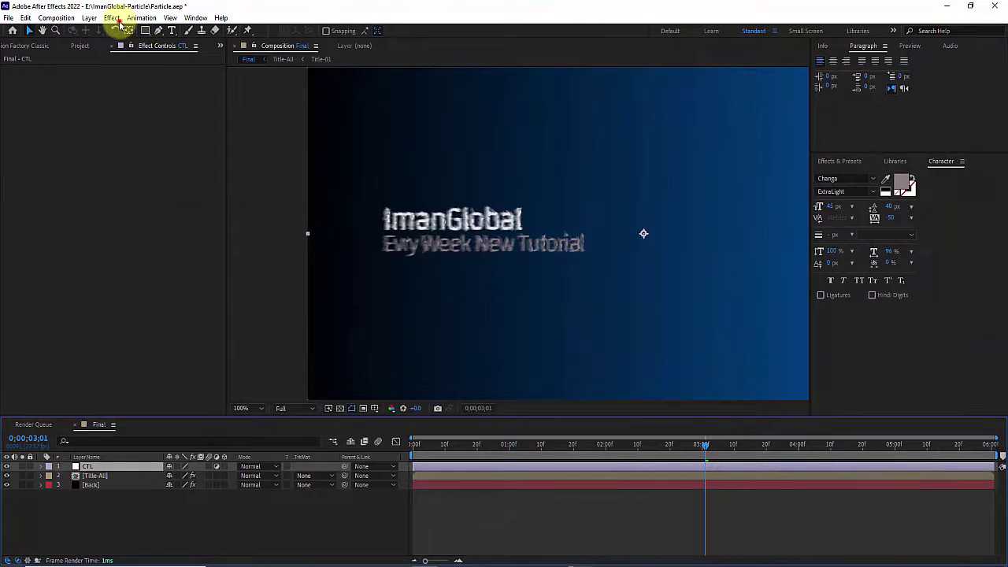
- Apply a Slider Control expression effect to the CTL adjustment layer
click(118, 19)
mouse_move(181, 178)
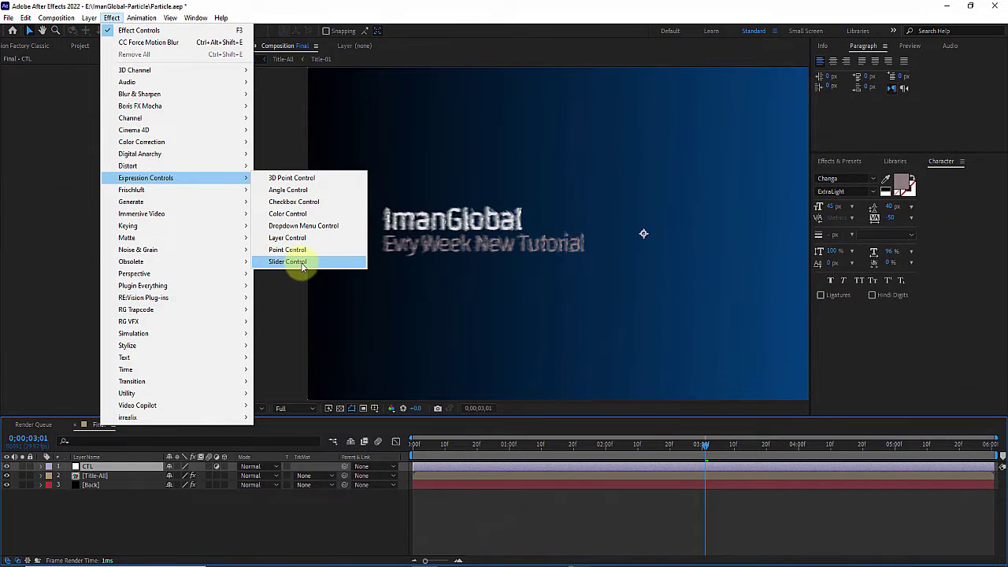
click(302, 262)
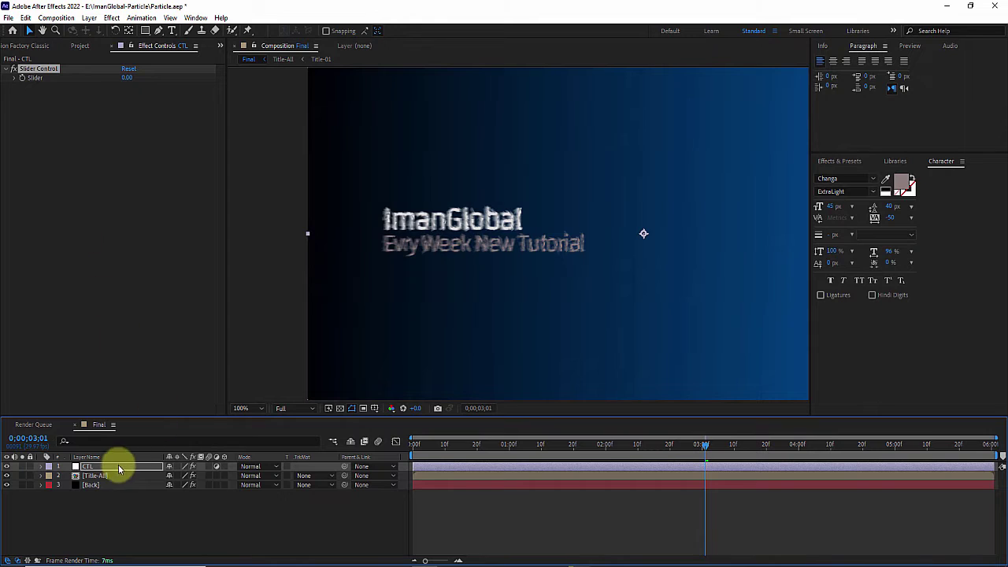
- Keyframe CTL's Slider at 0 on frames 0;00;00;04 and 0;00;00;14, with its keyframes revealed in the timeline
click(439, 446)
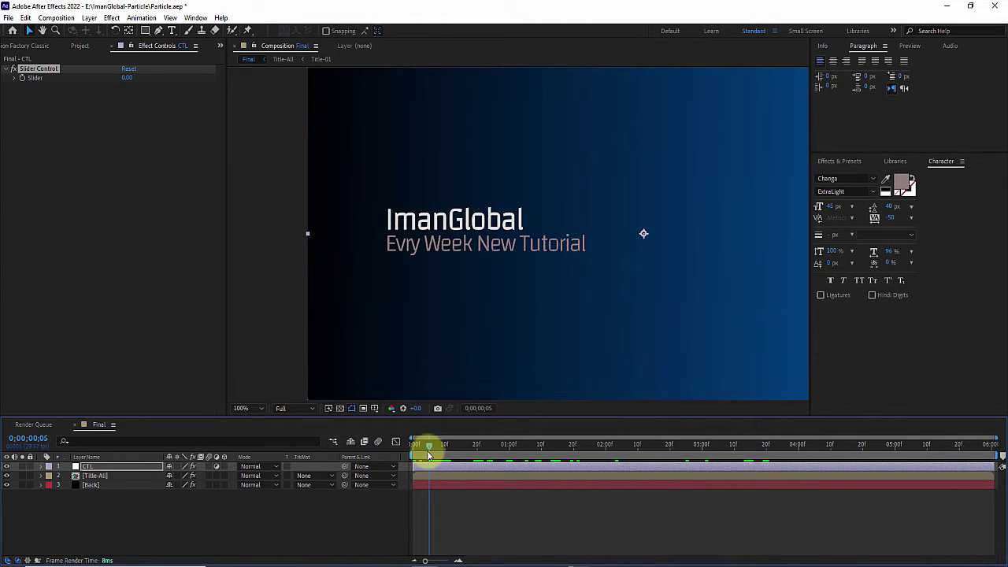
click(111, 467)
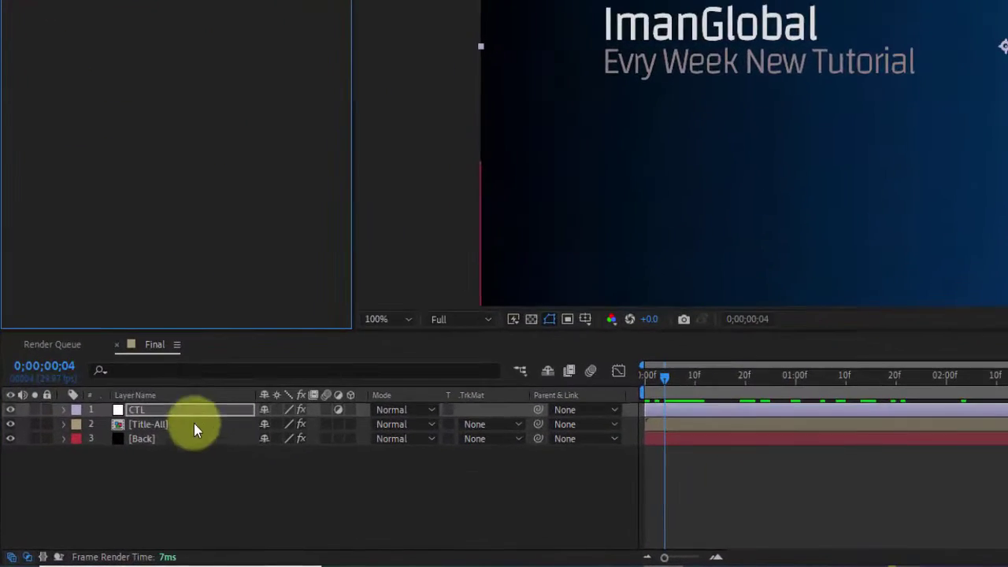
click(123, 469)
key(u)
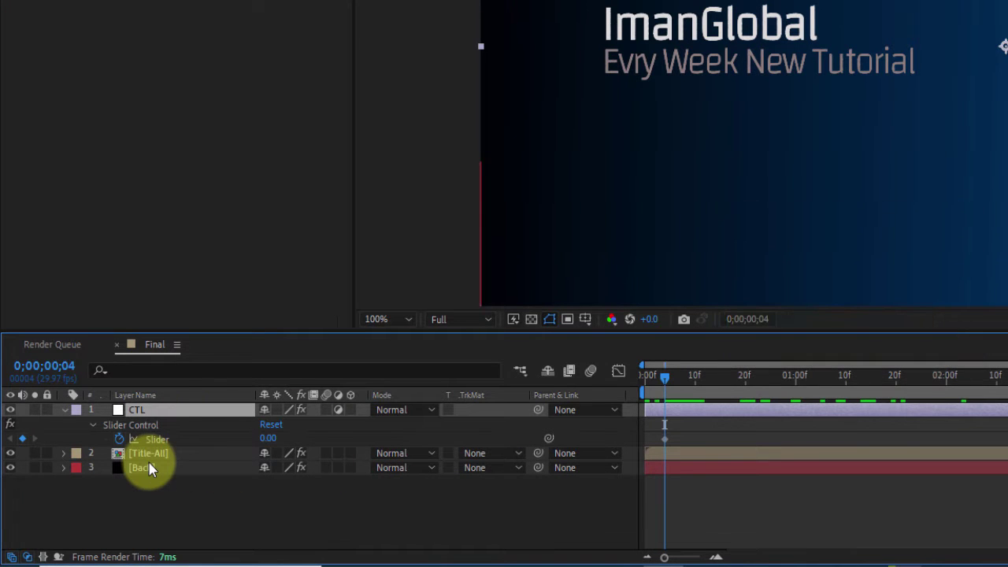
key(shift+Page_Down)
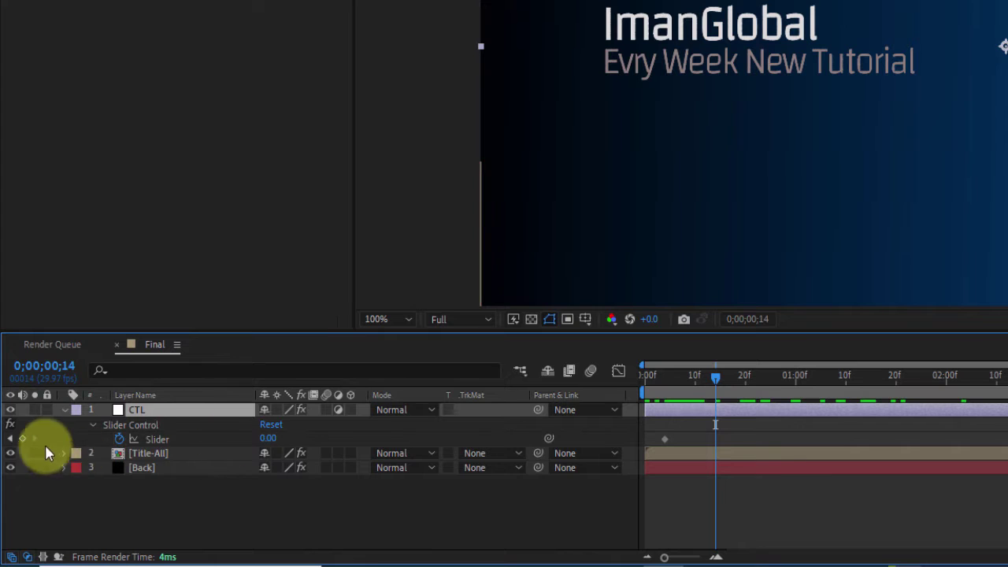
click(22, 438)
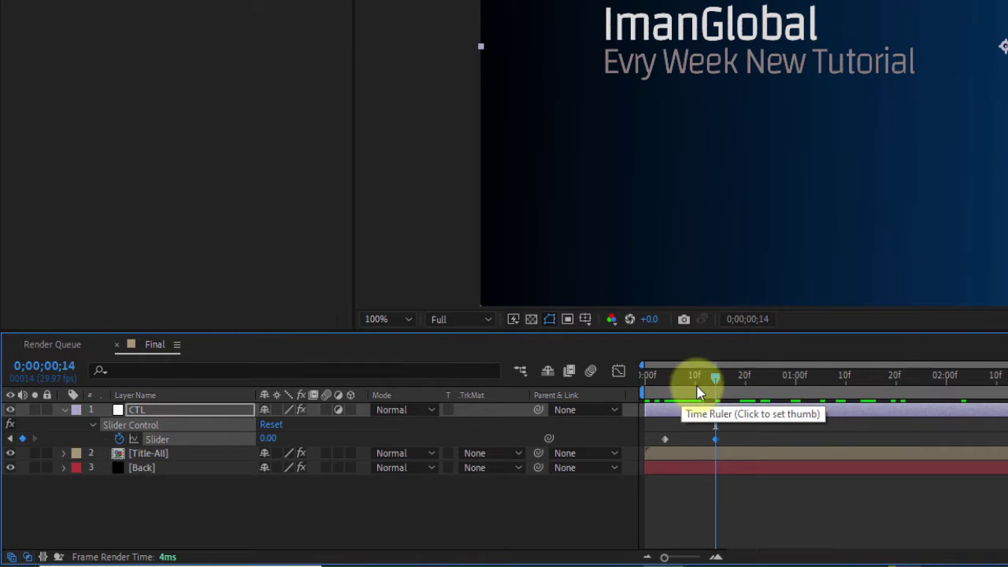
- Set CTL's Slider to 150 at 0;00;00;08, between its two zero keyframes
drag(691, 374, 685, 375)
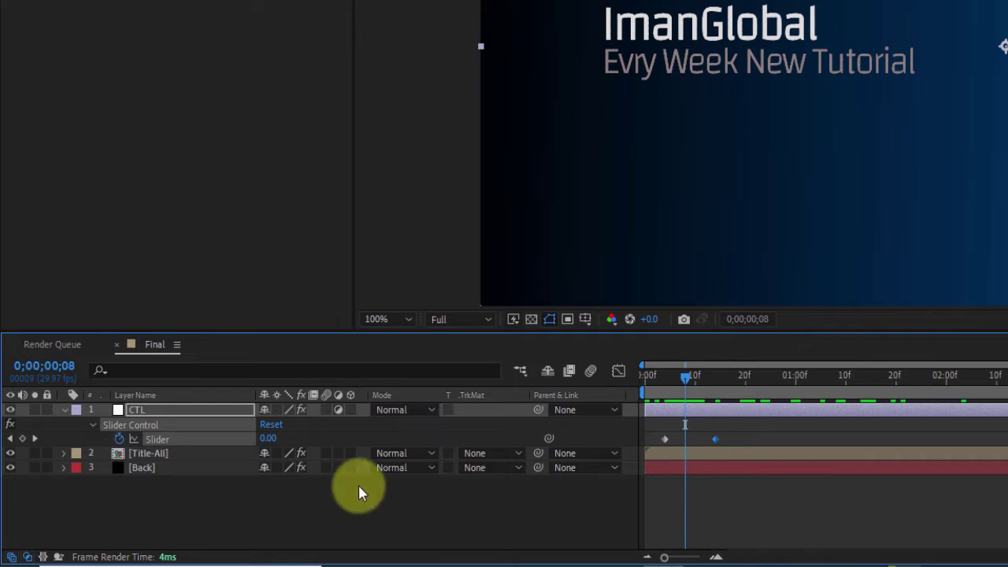
click(266, 438)
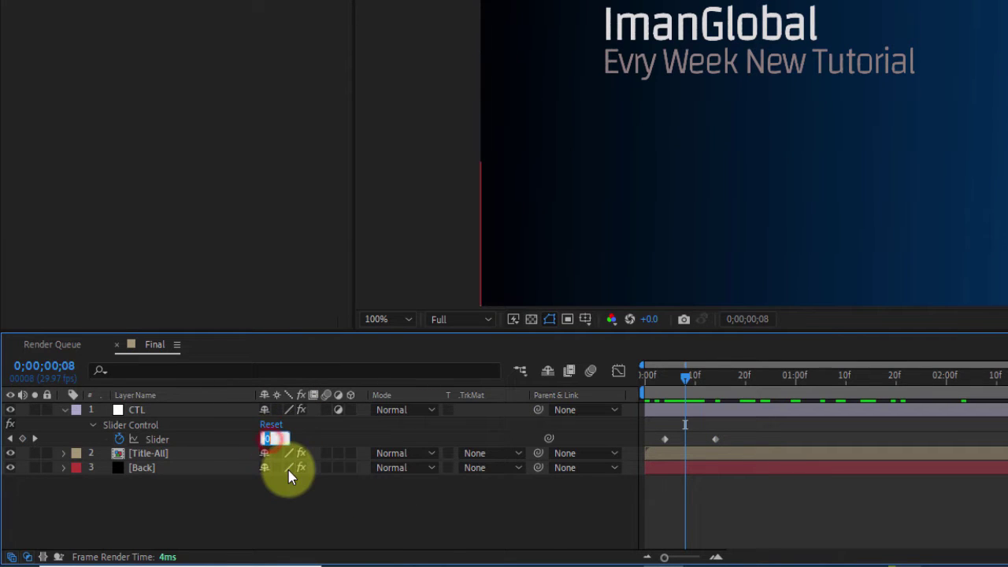
text(150)
key(Return)
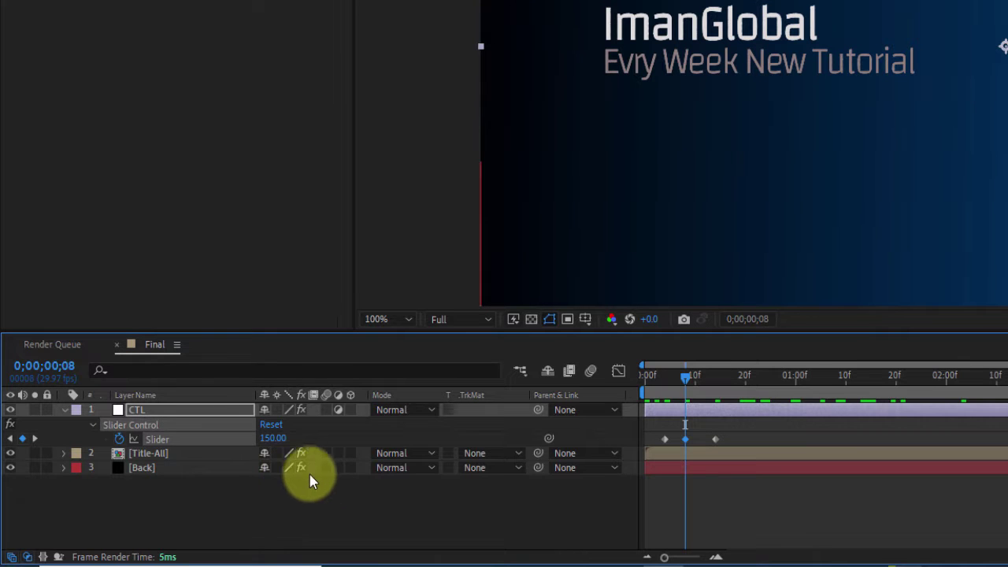
- Add Slider keyframes with a value of 0 on CTL at 0;00;02;00 and 0;00;02;10
drag(845, 384, 941, 386)
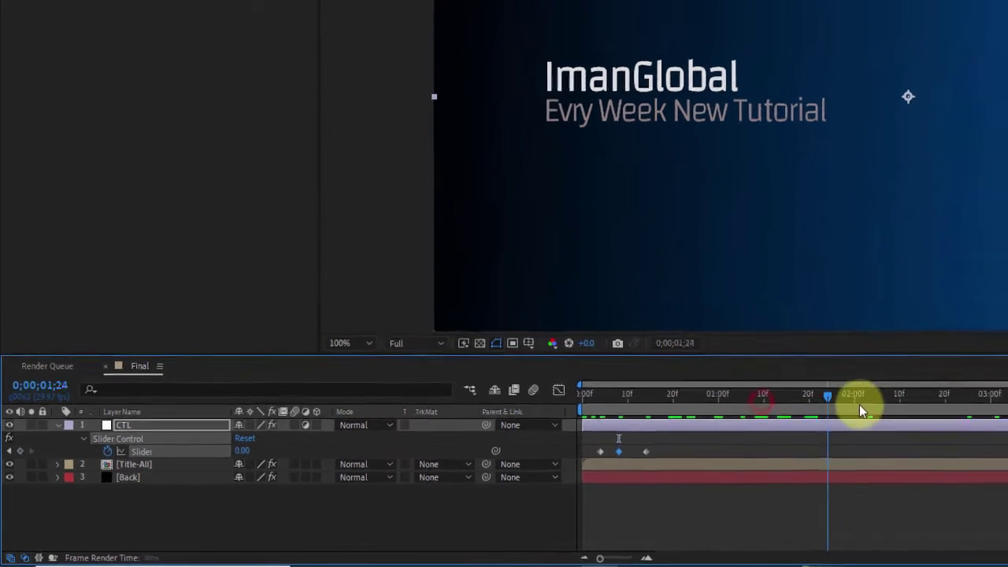
click(20, 463)
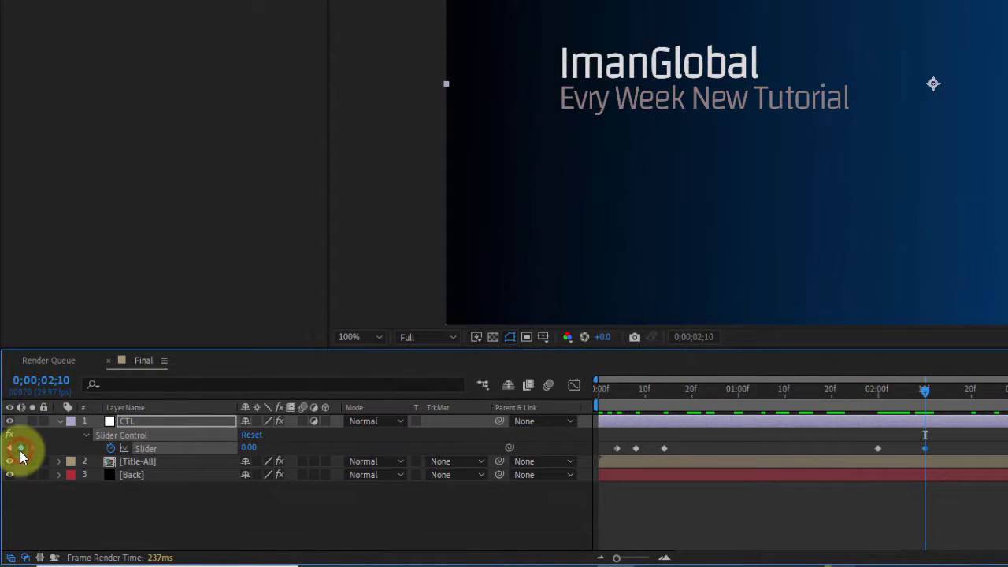
- Set CTL's Slider to 150 at 0;00;02;04, between the zero keyframes at 0;00;02;00 and 0;00;02;10
drag(918, 396, 909, 398)
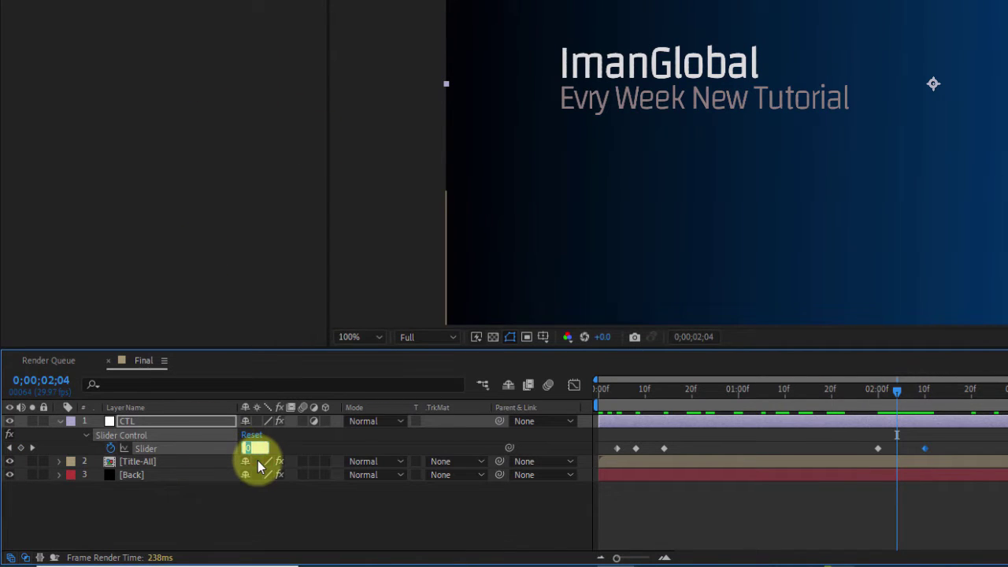
key(Return)
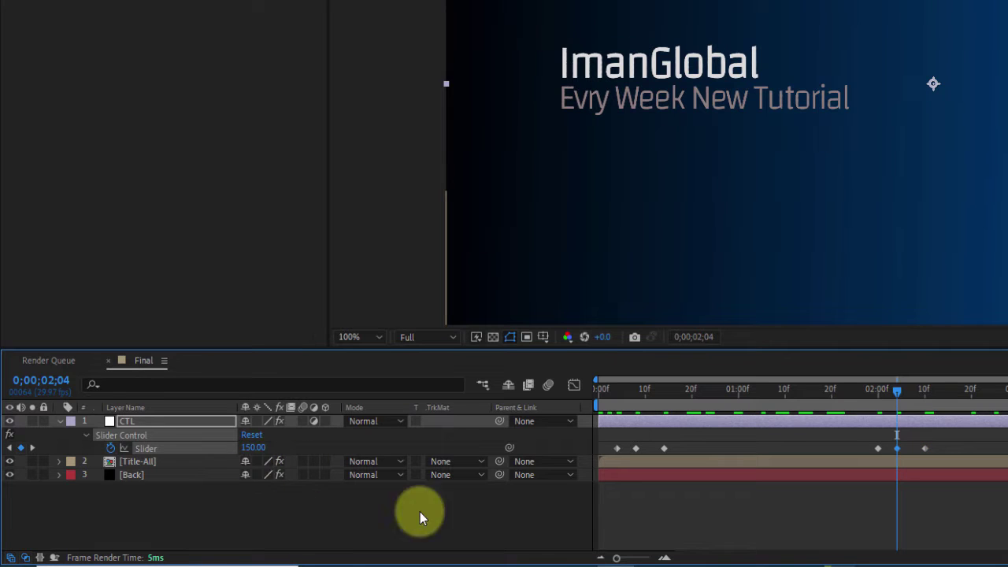
click(419, 511)
click(162, 424)
click(331, 528)
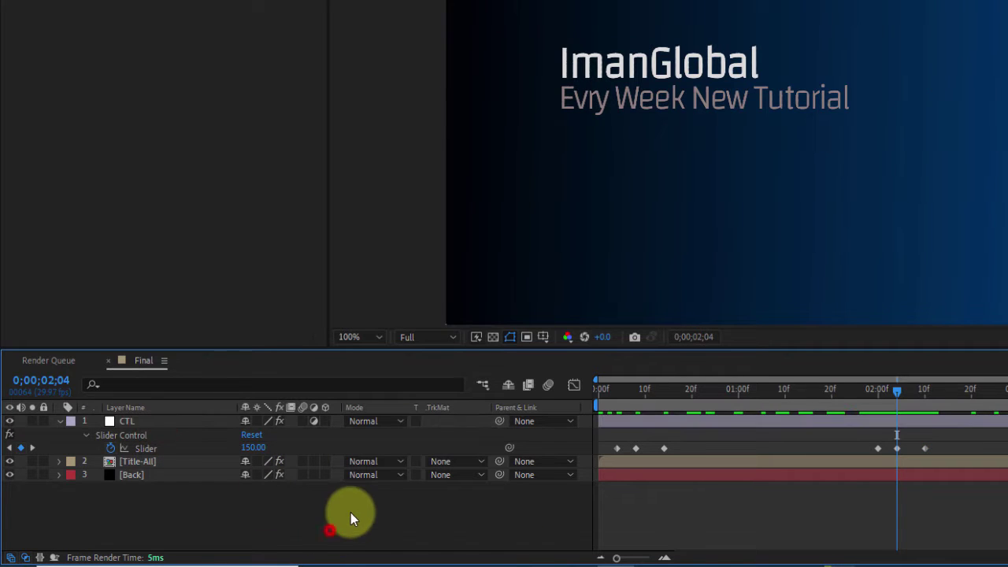
- Create a black 1280 x 720 px solid named Particle-01 and place it between the CTL and Title-All layers
right_click(354, 510)
mouse_move(508, 324)
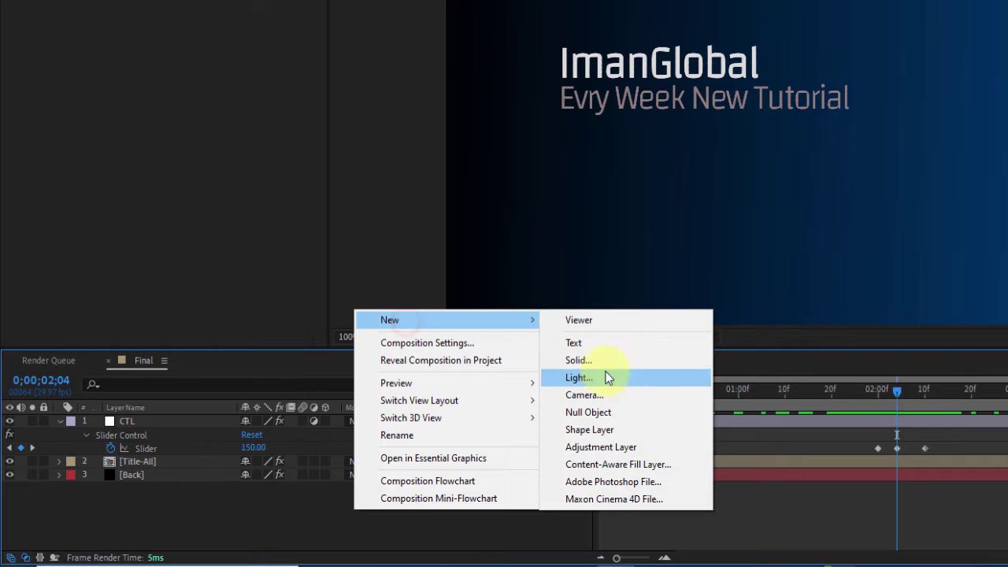
click(578, 359)
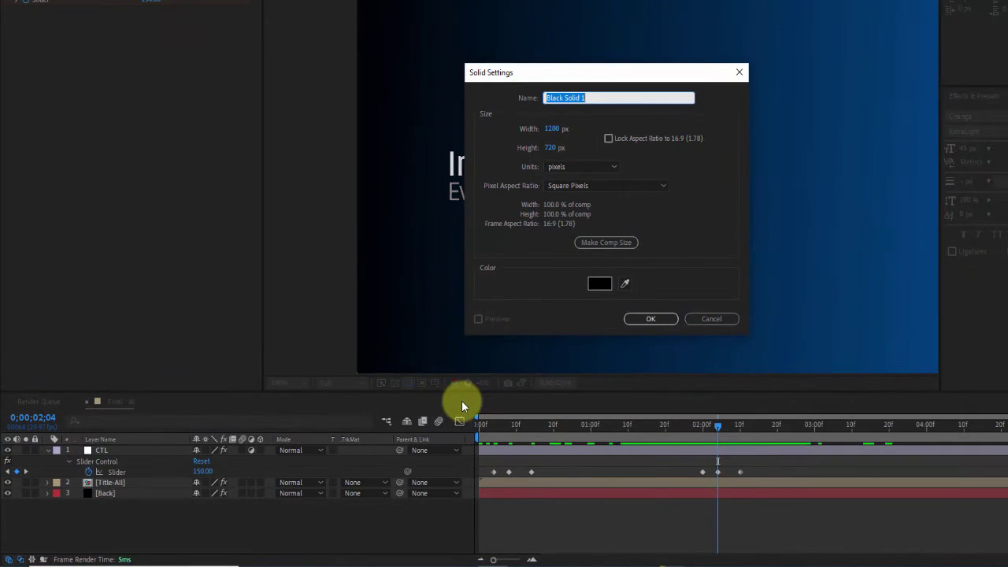
text(Particl)
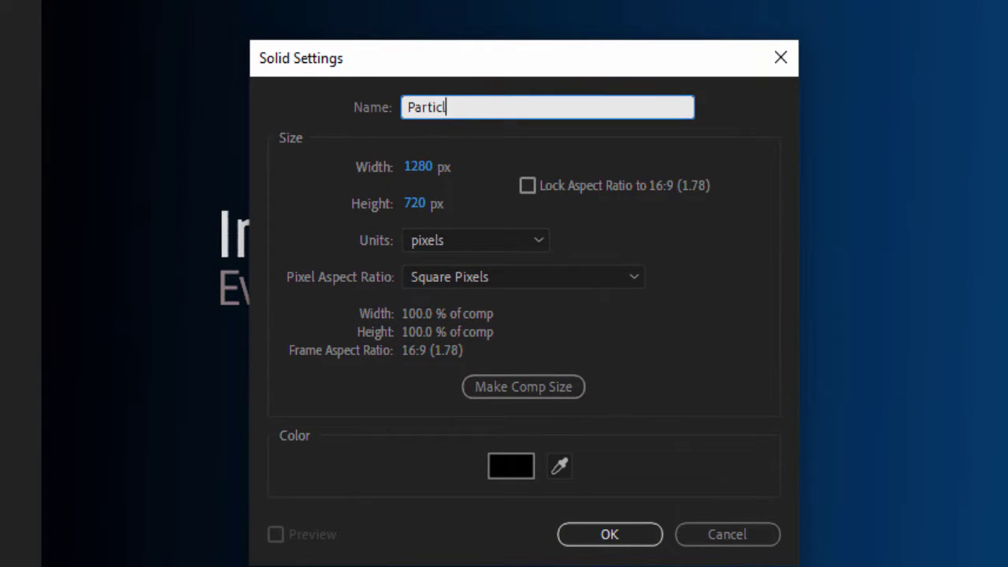
text(e-01)
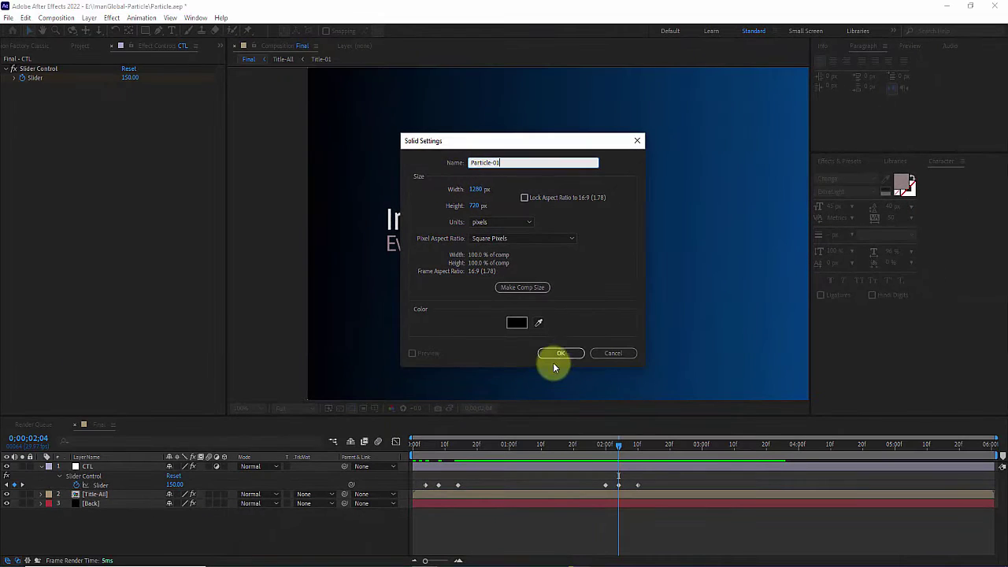
click(604, 540)
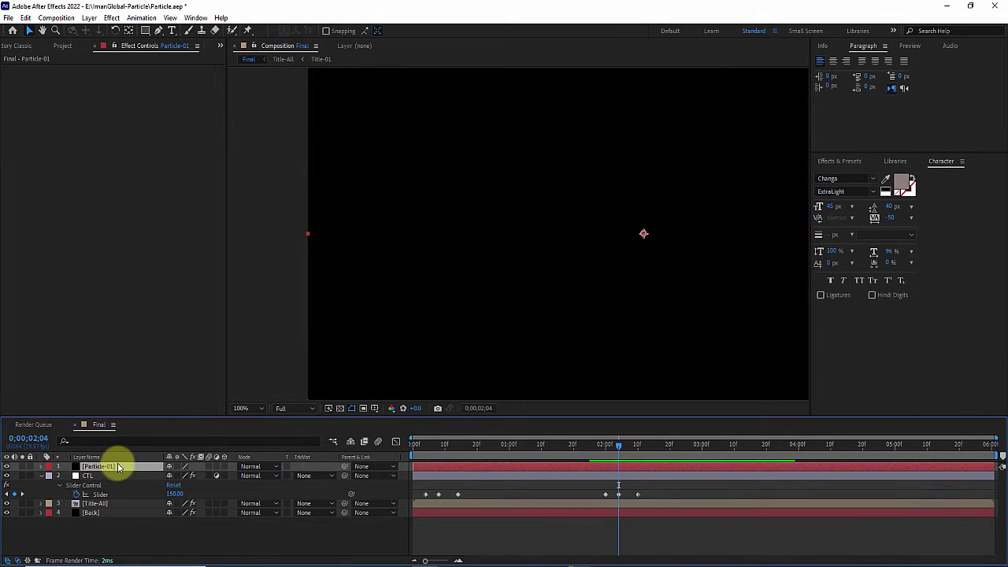
drag(114, 478, 108, 493)
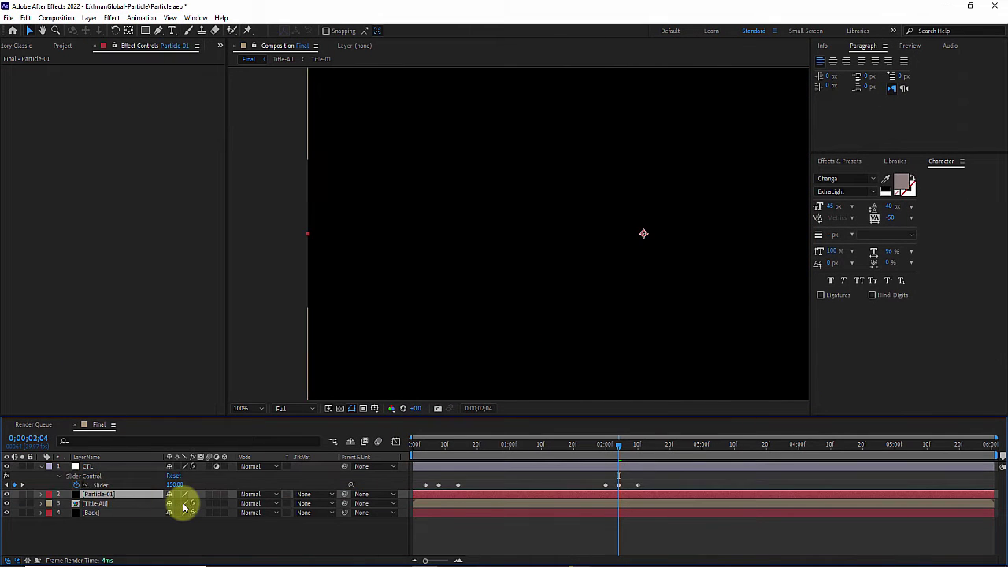
- Apply the CC Particle World simulation effect to Particle-01, with the current time at 0;00;00;06
click(432, 445)
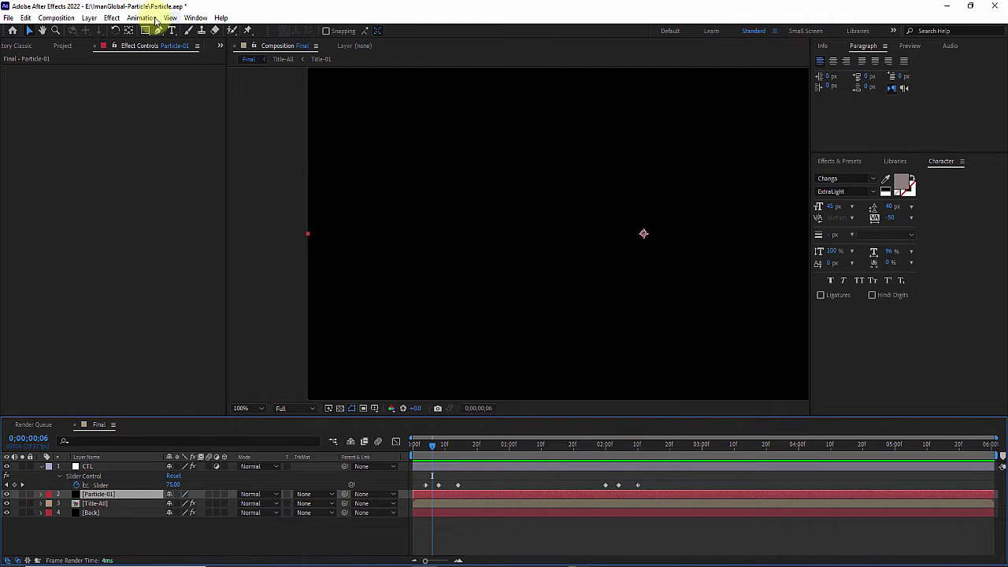
click(118, 18)
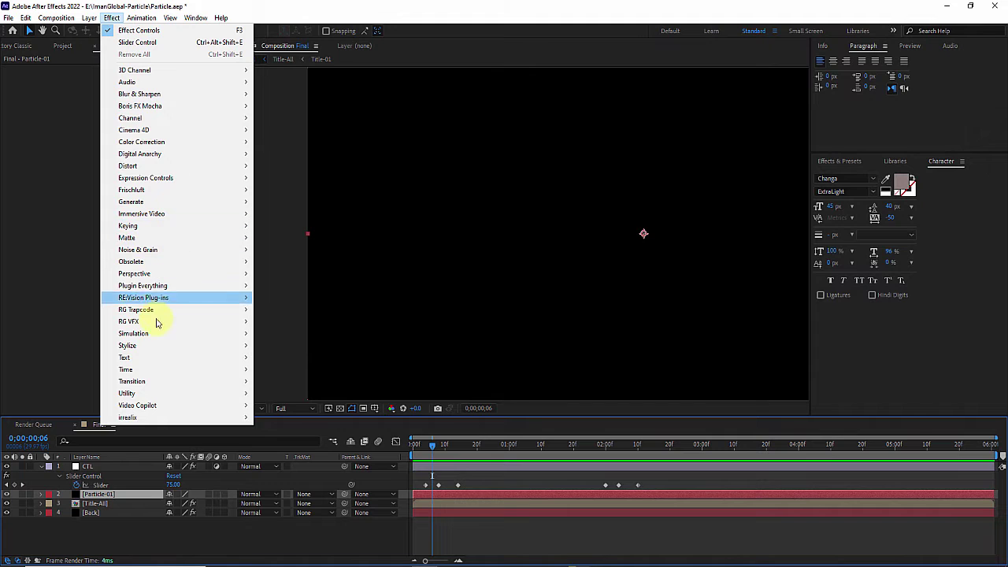
mouse_move(156, 337)
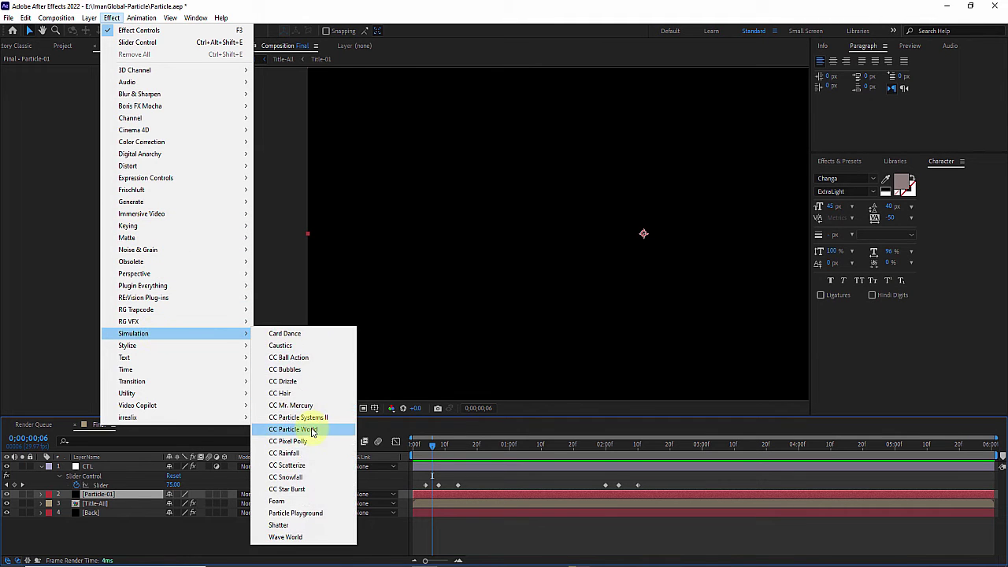
click(315, 429)
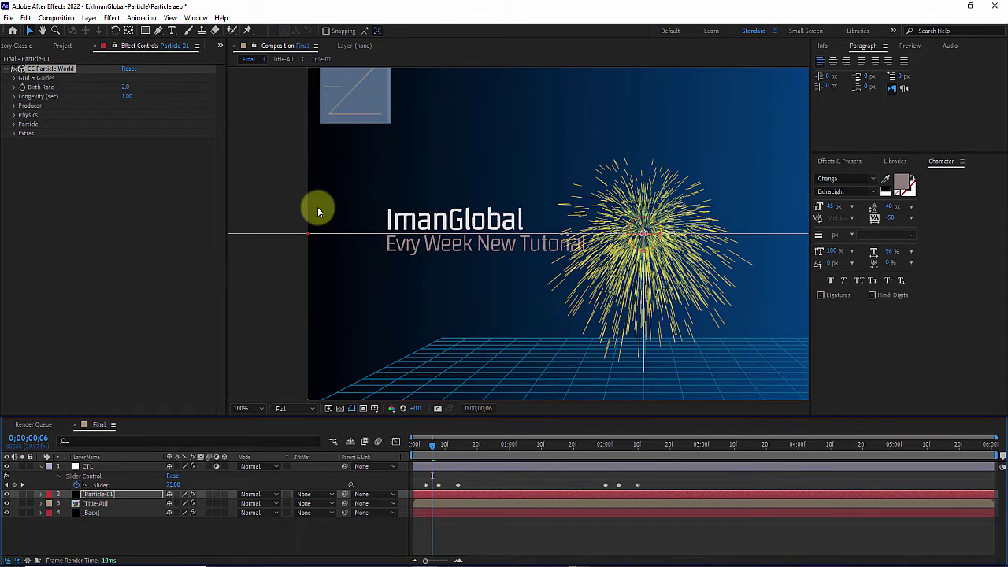
- Turn off CC Particle World's Position, Radius, Motion Path, Grid, Horizon and Axis Box guides, with the whole composition fitted in view
click(267, 409)
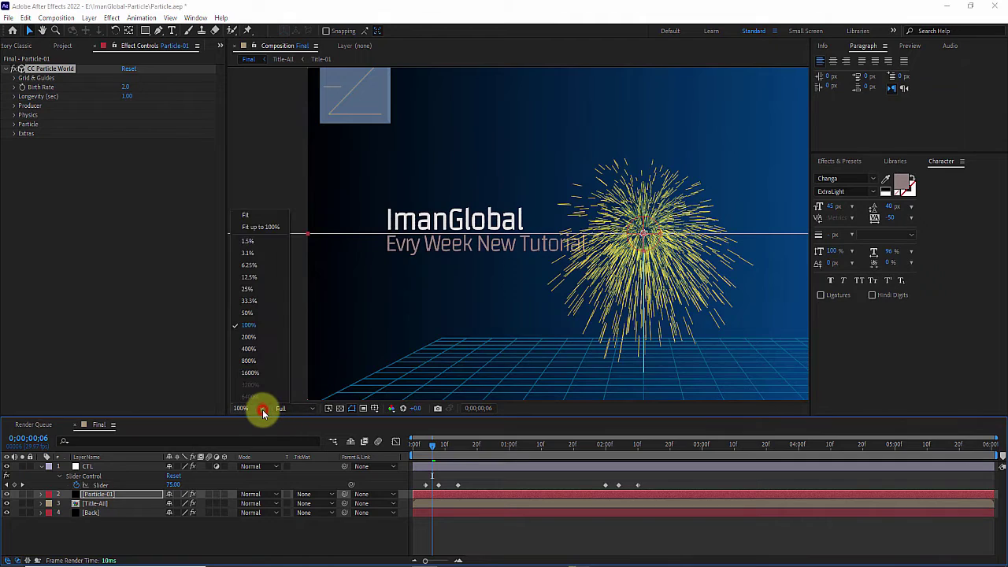
click(250, 212)
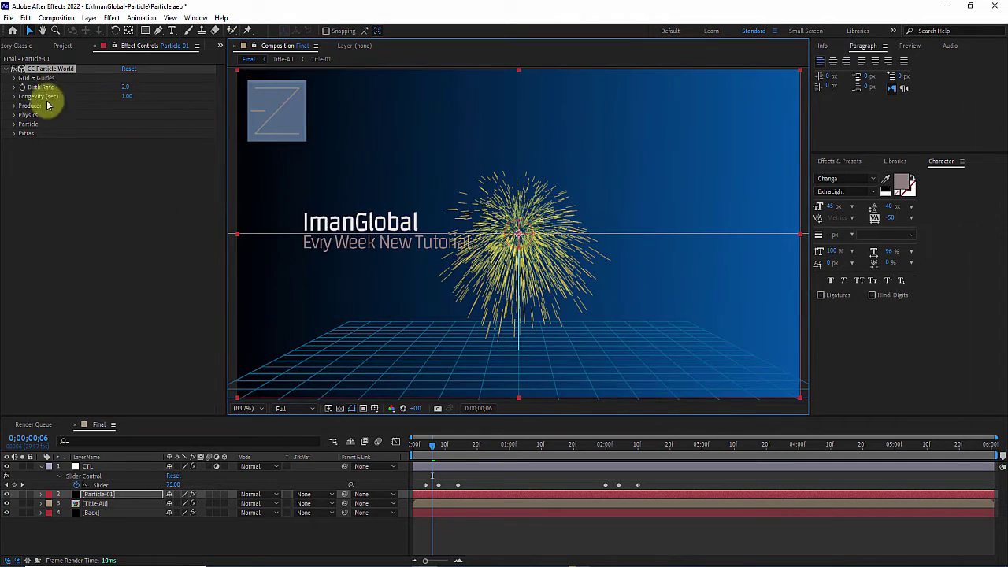
click(14, 78)
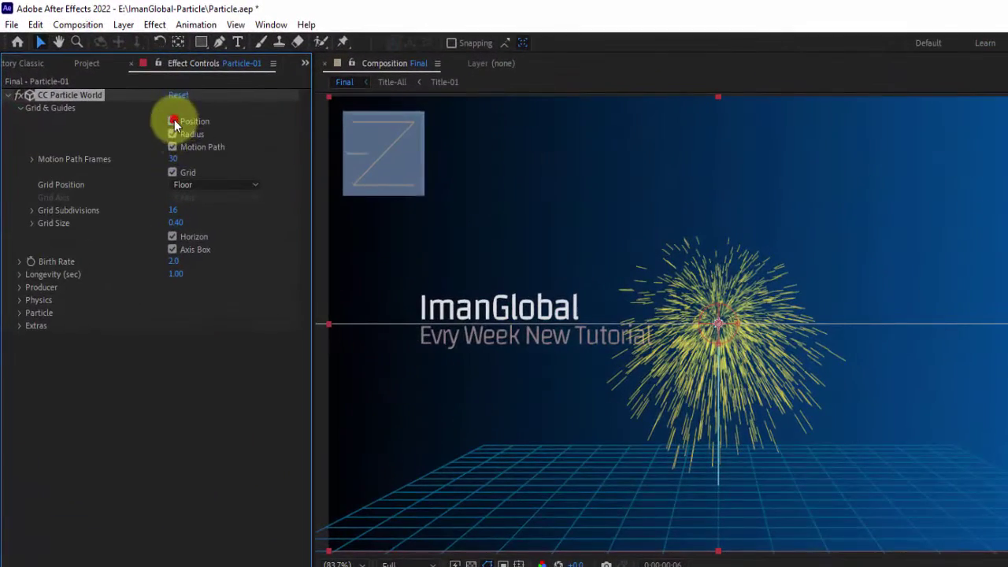
click(173, 121)
click(171, 134)
click(171, 147)
click(171, 172)
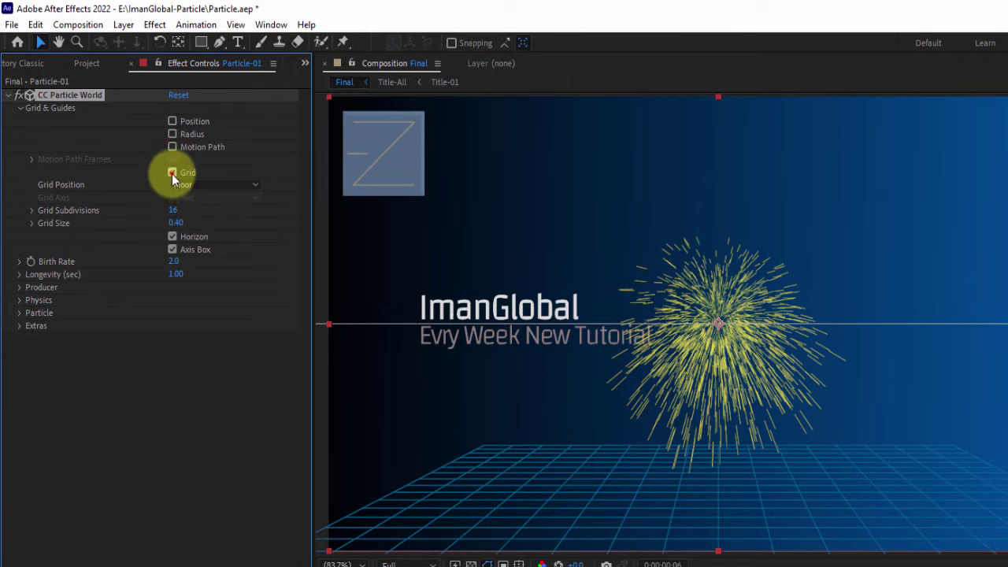
click(173, 251)
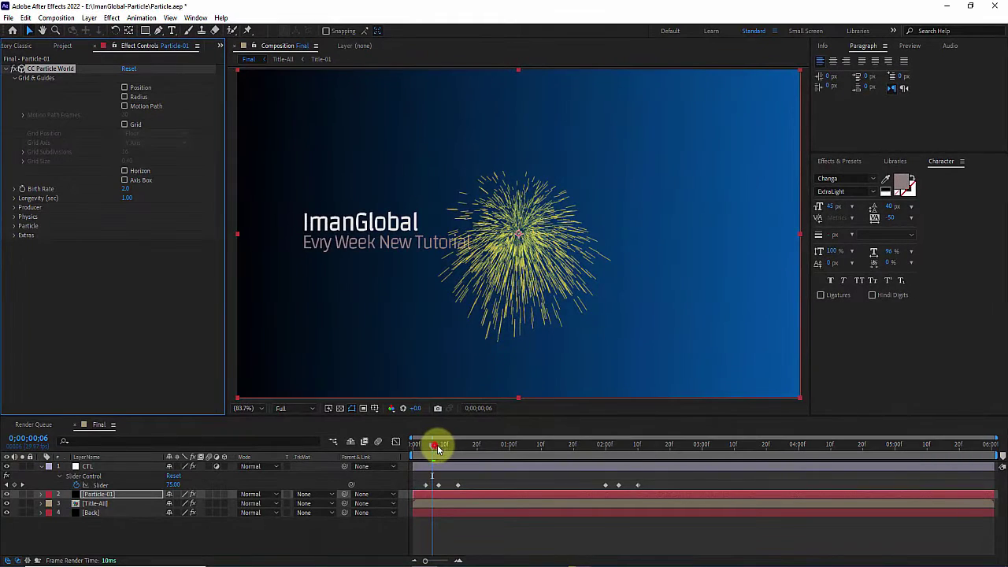
- Set the Final composition's motion blur Shutter Angle to 540° in its advanced composition settings
drag(438, 443, 462, 449)
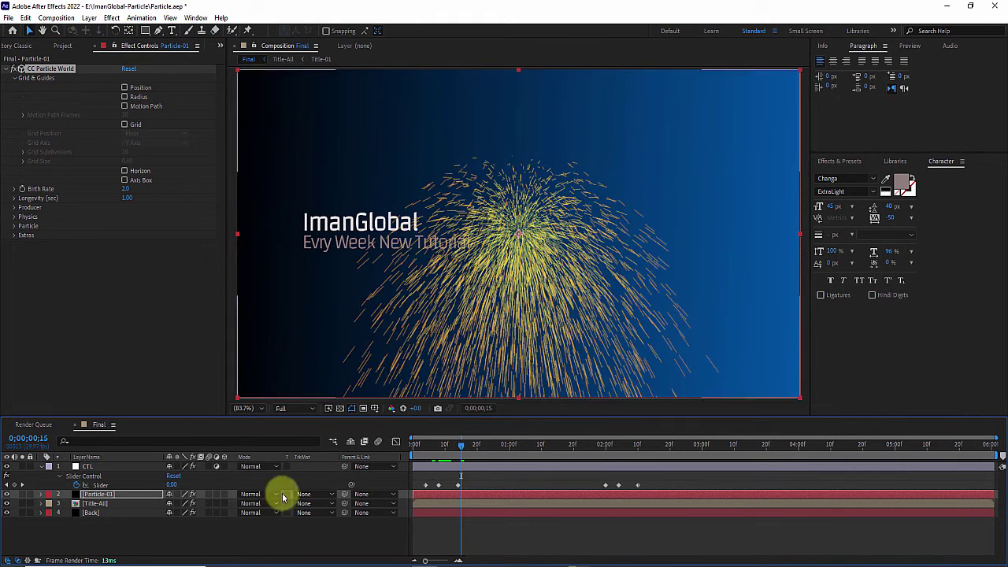
right_click(364, 536)
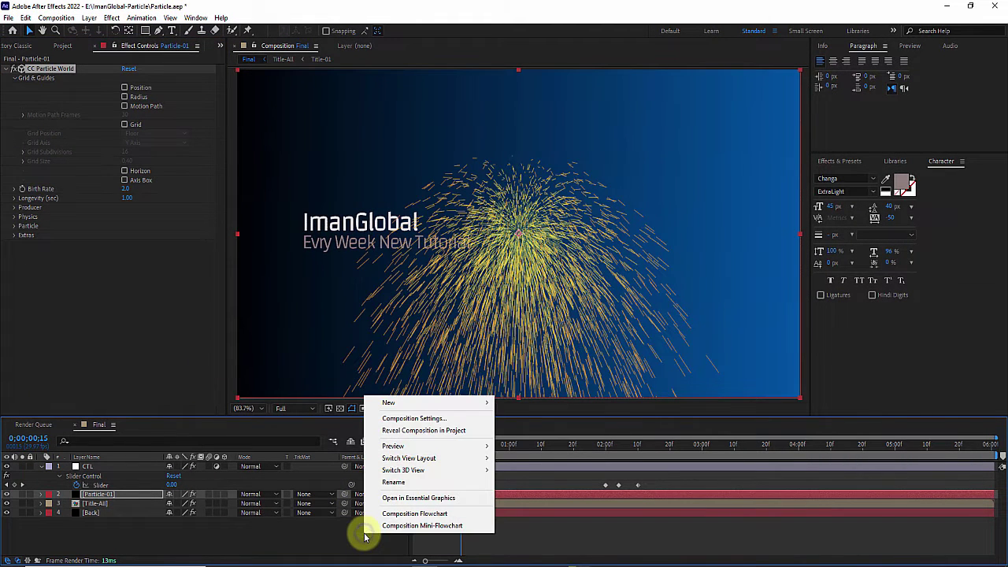
click(409, 419)
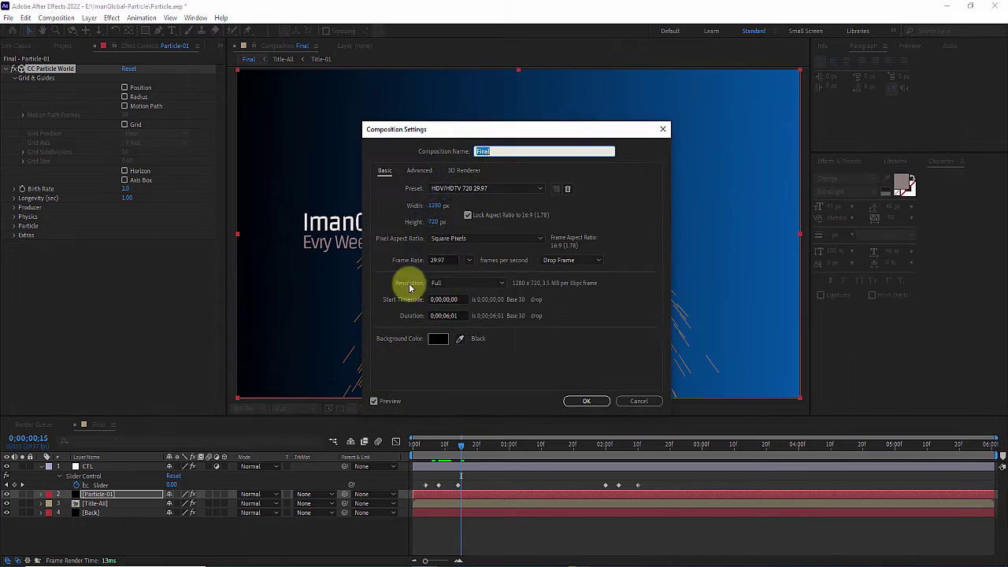
click(419, 170)
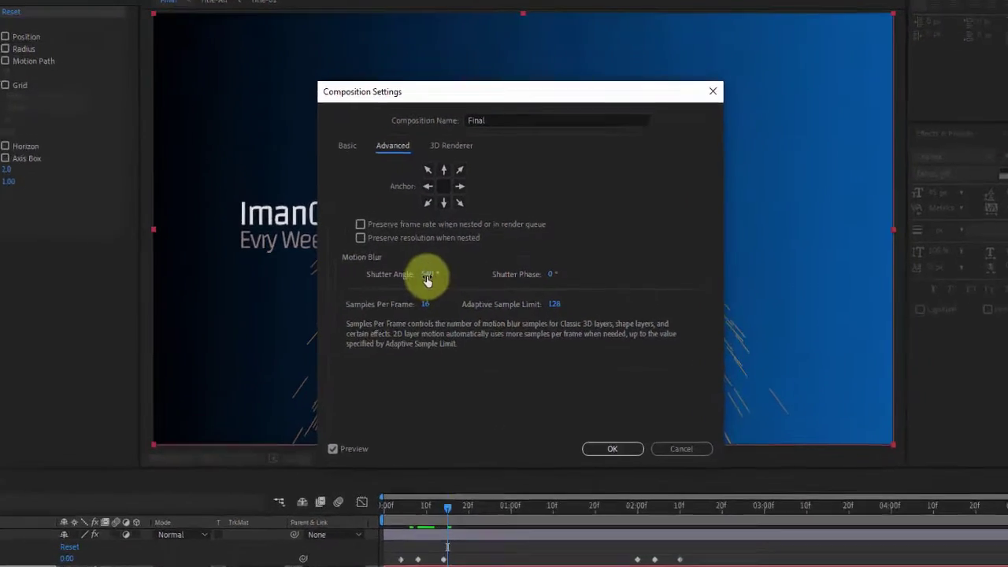
click(446, 267)
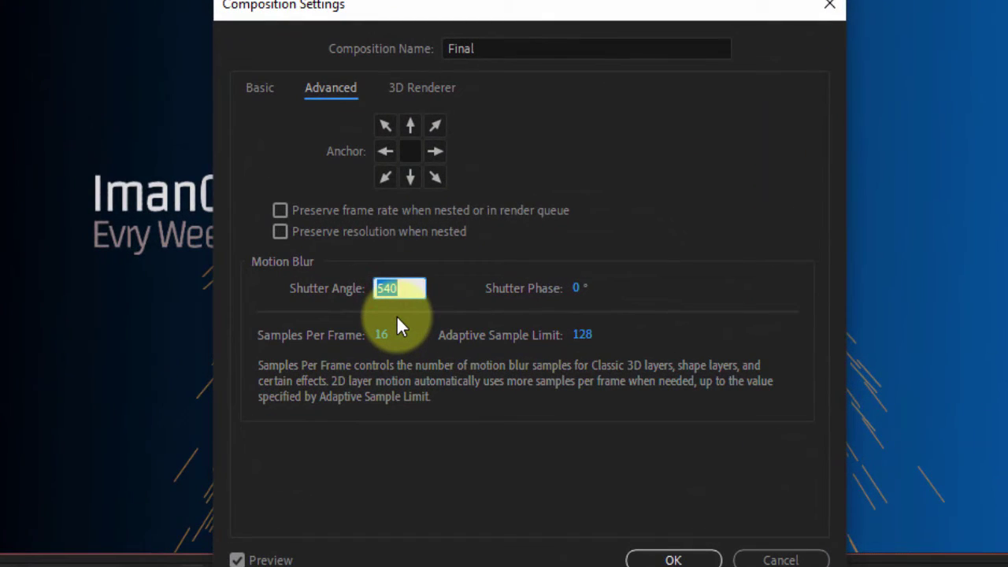
text(540)
click(696, 279)
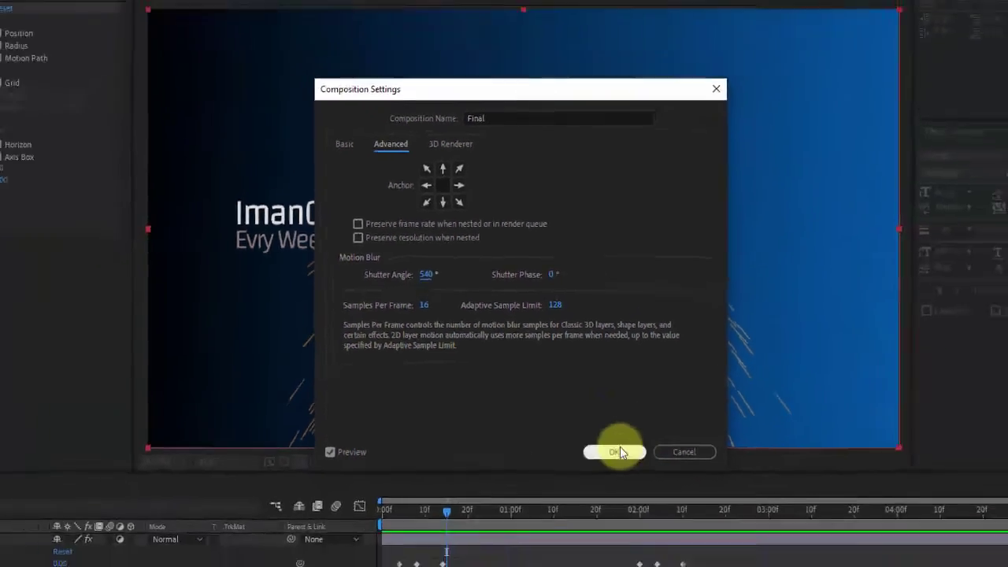
click(675, 560)
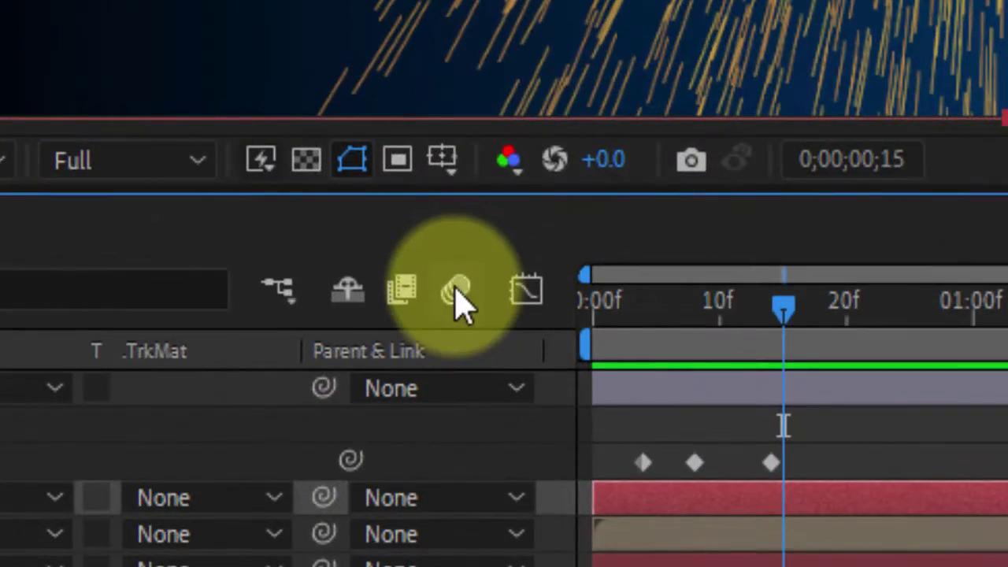
- Enable motion blur for the Final composition and for the Particle-01 layer
click(449, 305)
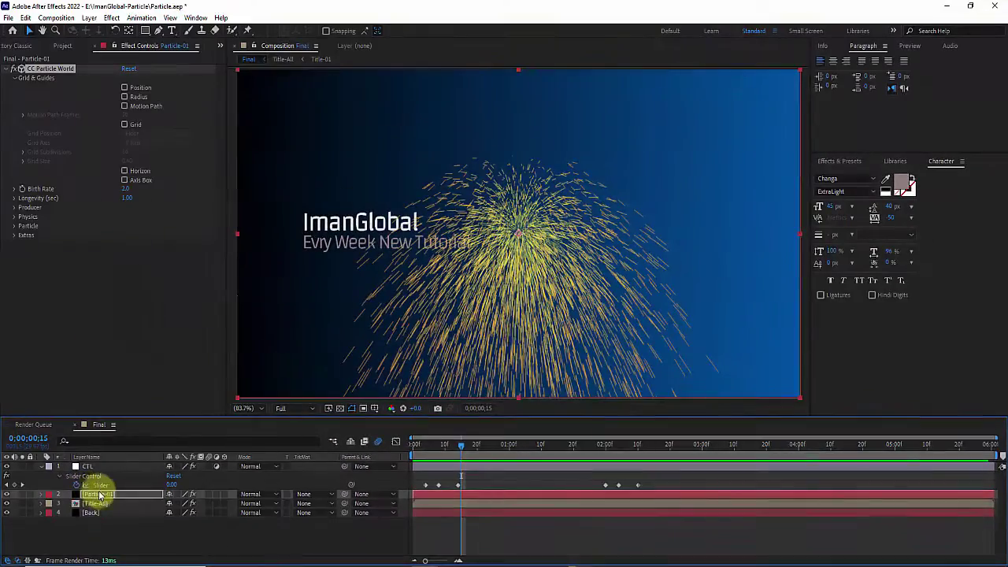
click(5, 496)
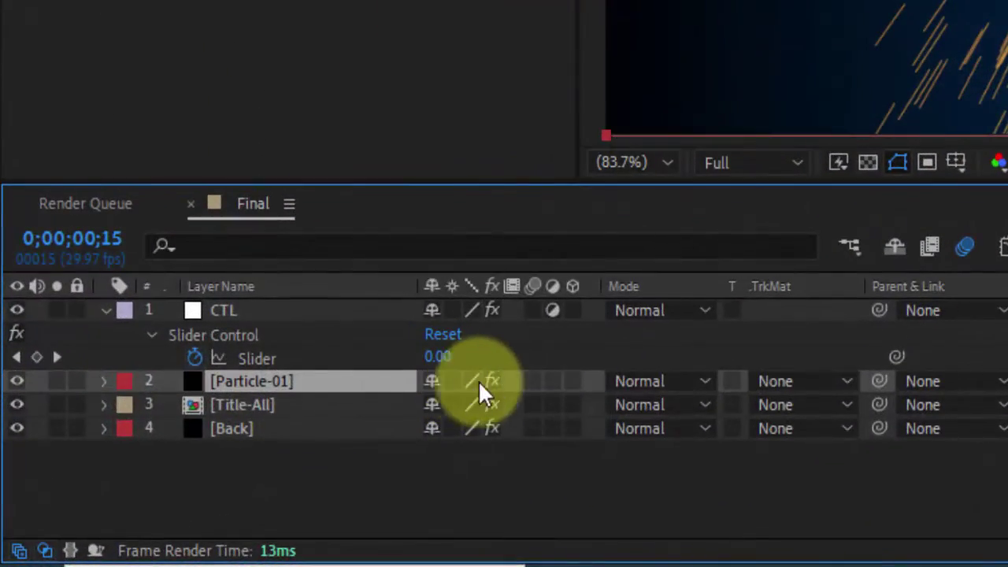
click(534, 381)
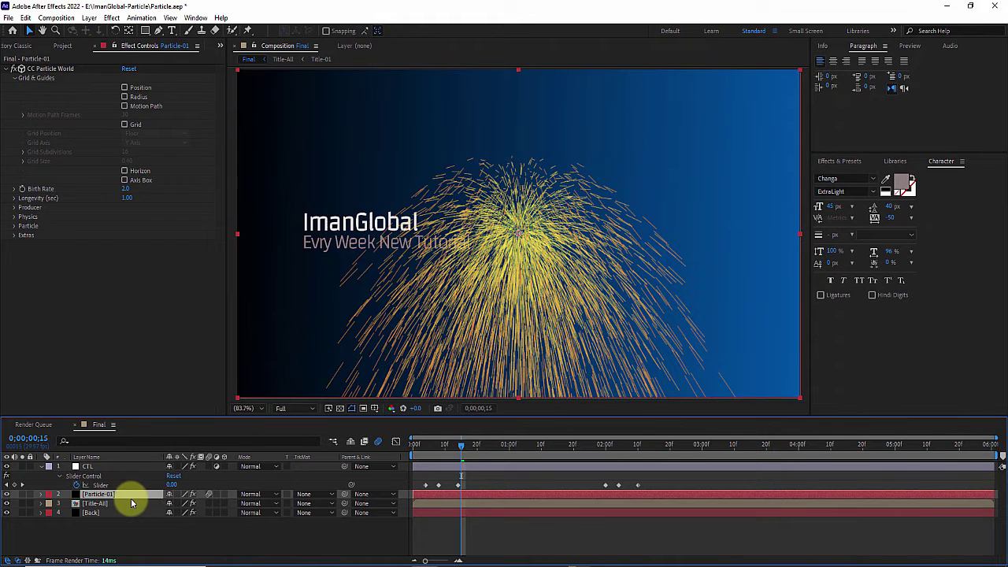
- Reveal Particle-01's CC Particle World properties in the timeline and select Birth Rate
click(42, 493)
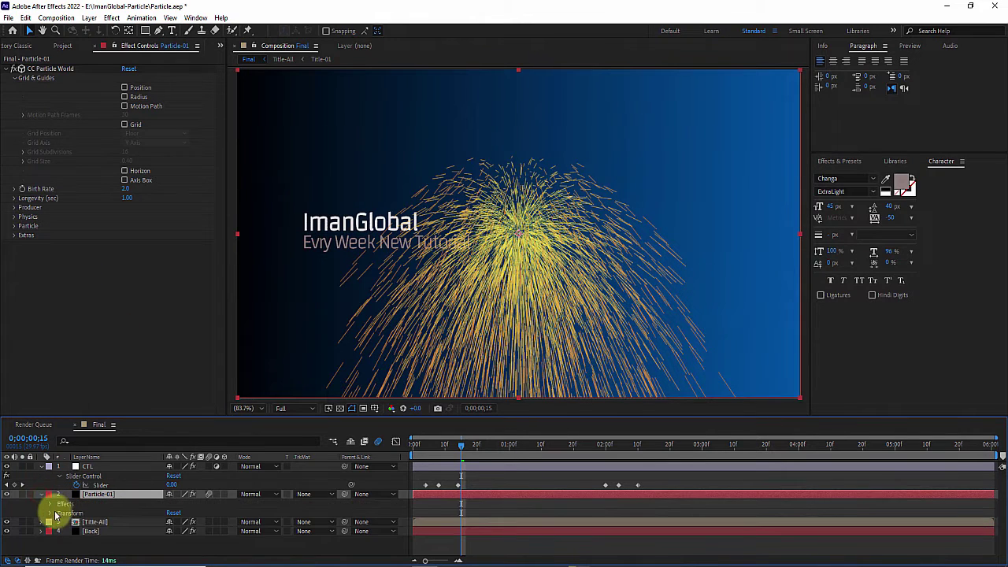
click(51, 505)
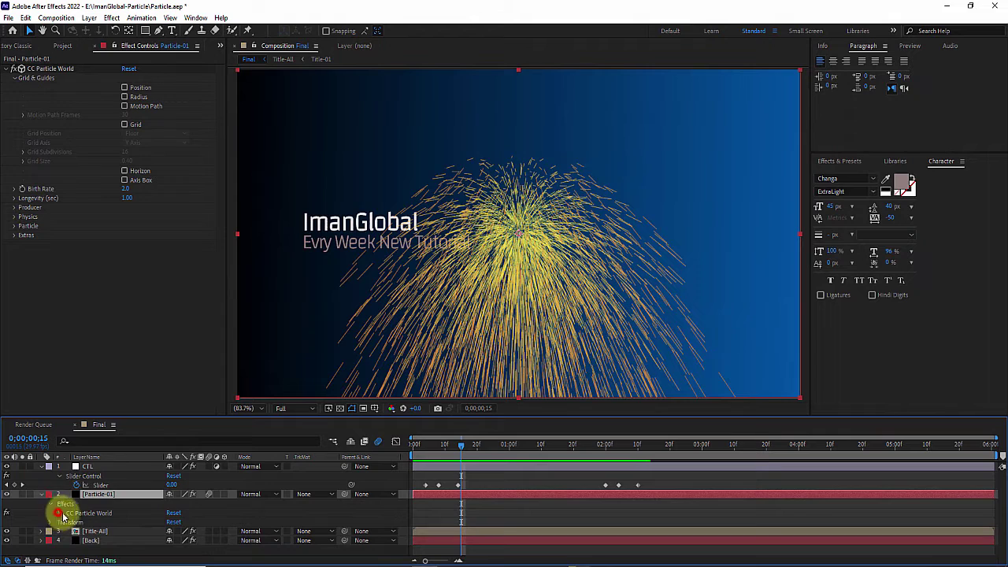
click(60, 514)
click(102, 497)
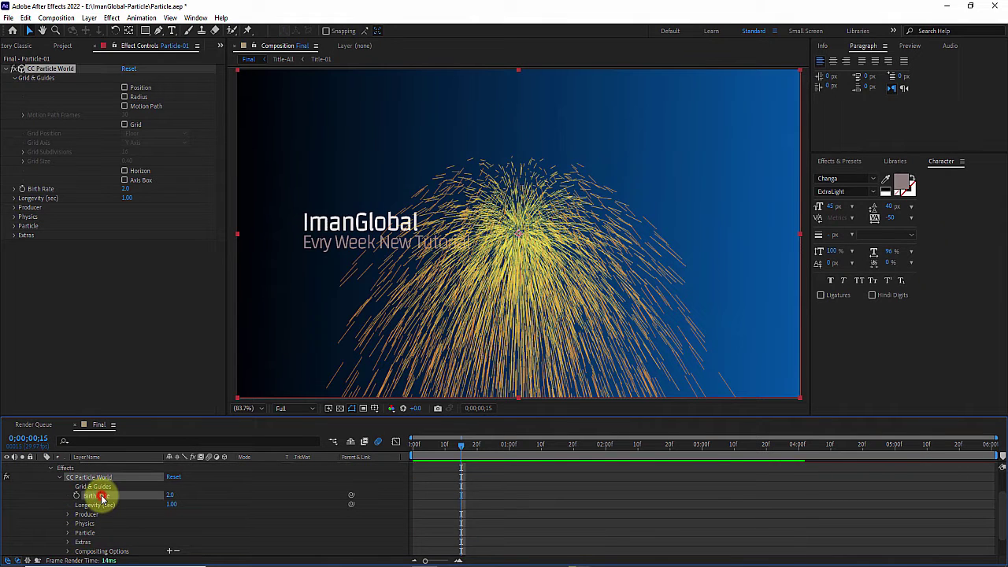
- Expand CC Particle World's Producer and Particle settings and set the Particle Type to Faded Sphere
click(15, 208)
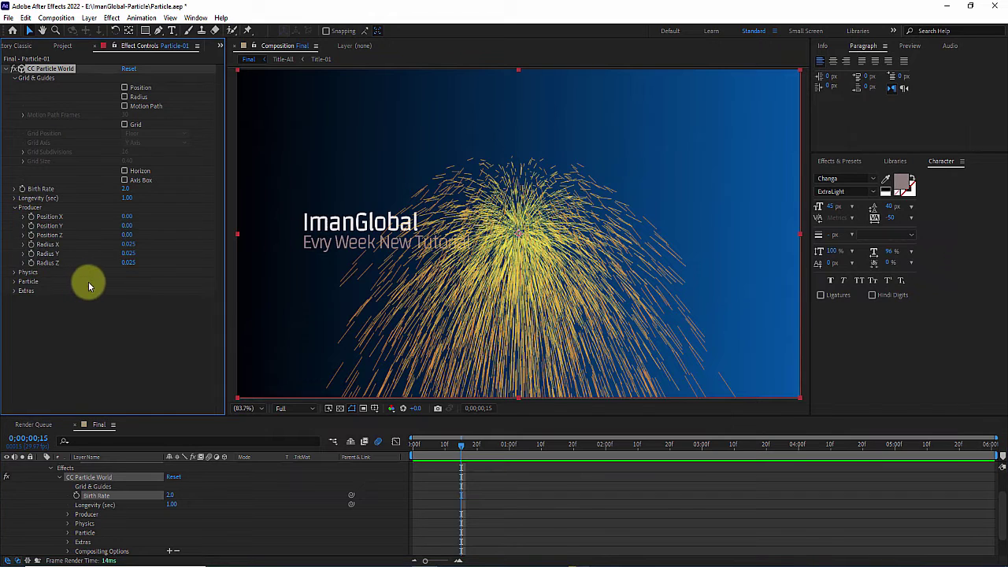
click(13, 283)
click(157, 270)
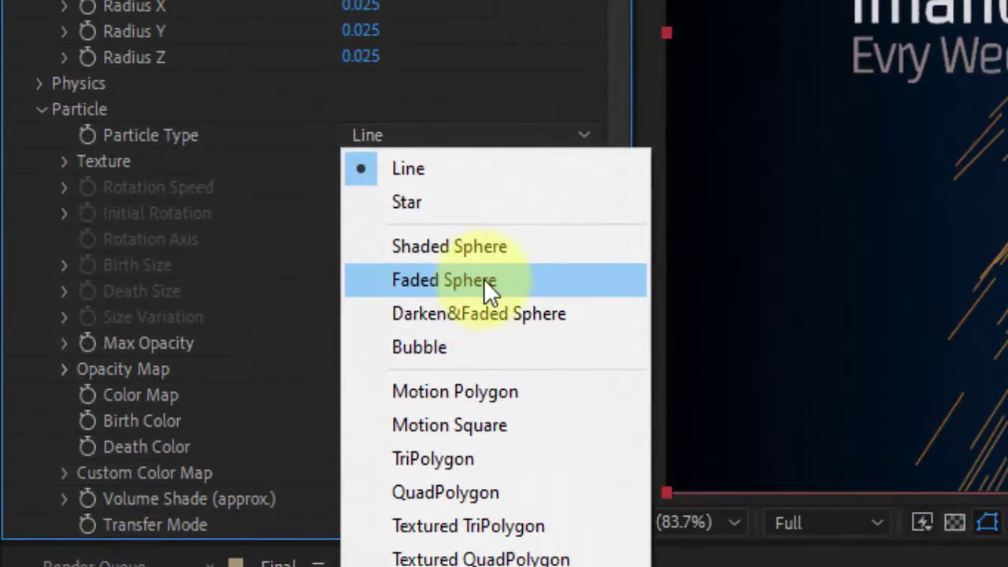
click(168, 322)
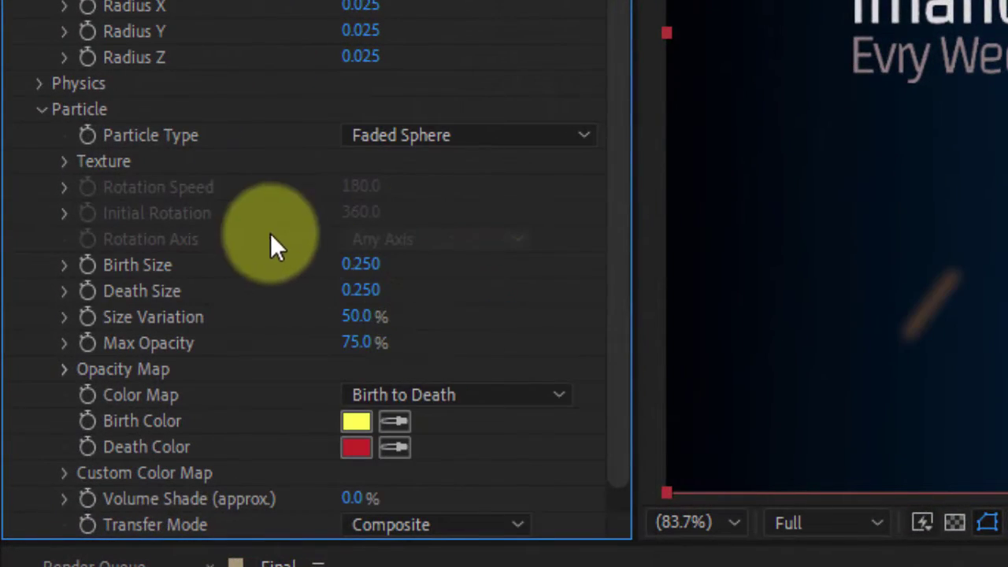
- Set CC Particle World's Velocity to 0 and Gravity to 0 in its Physics settings
click(44, 85)
click(355, 135)
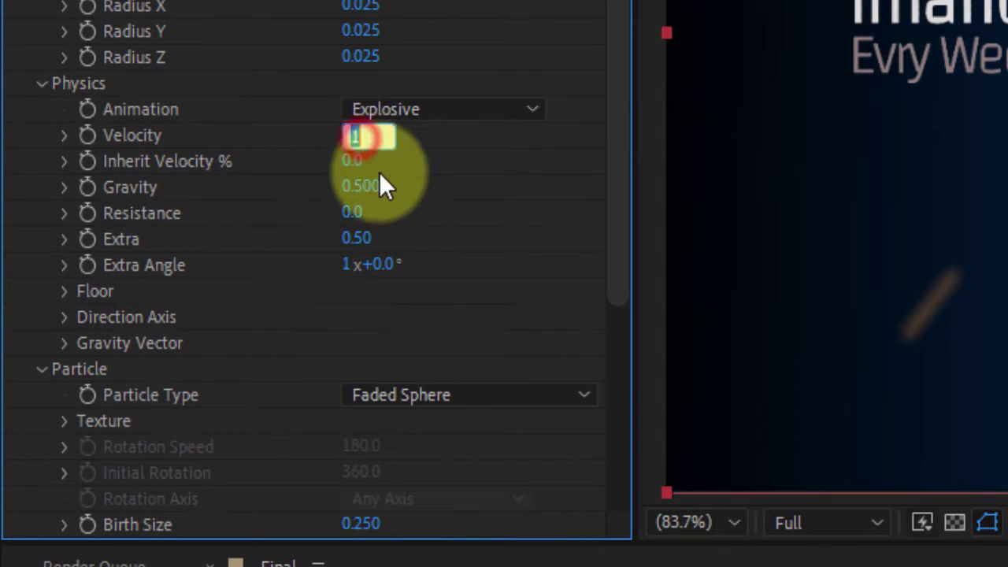
text(0)
key(Return)
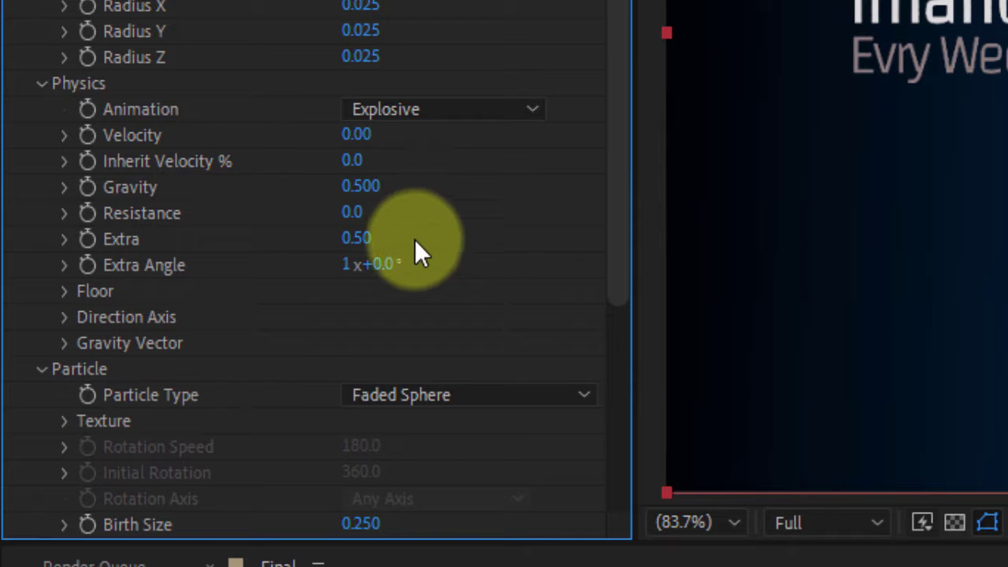
click(378, 190)
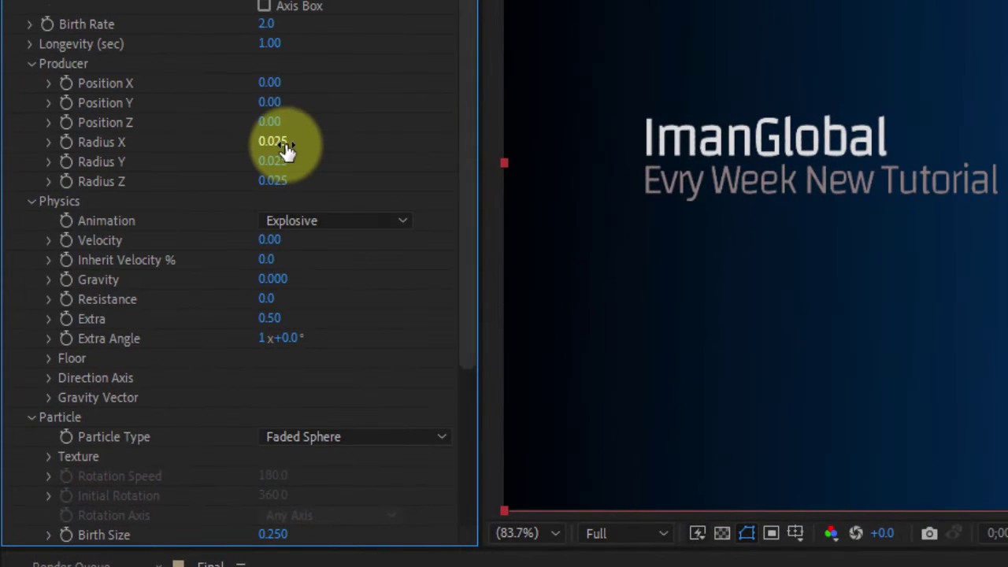
click(413, 149)
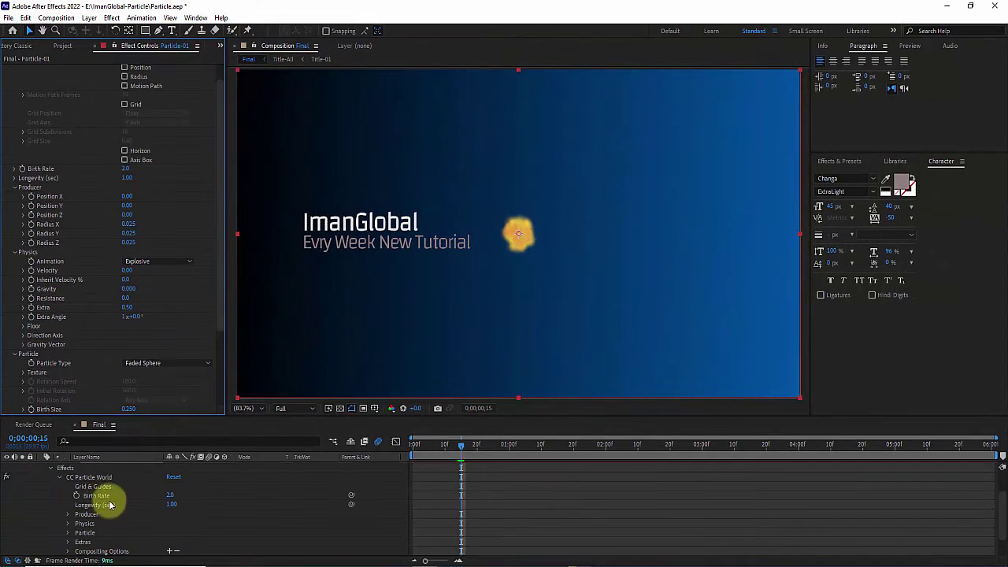
- Add a Birth Rate expression linked to the CTL layer's Slider and multiplied by .15
click(100, 494)
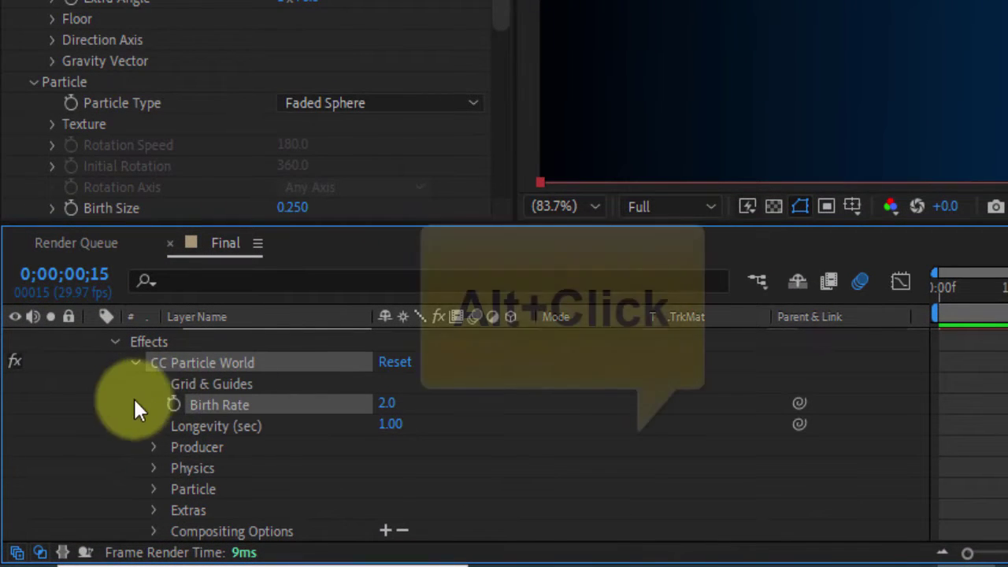
alt+click(175, 406)
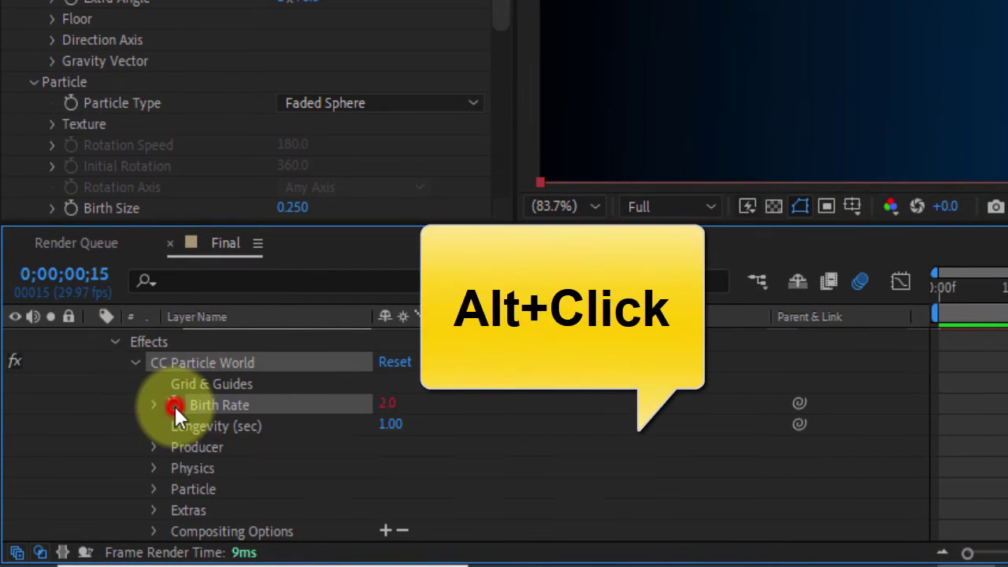
scroll(689, 421, up, 2)
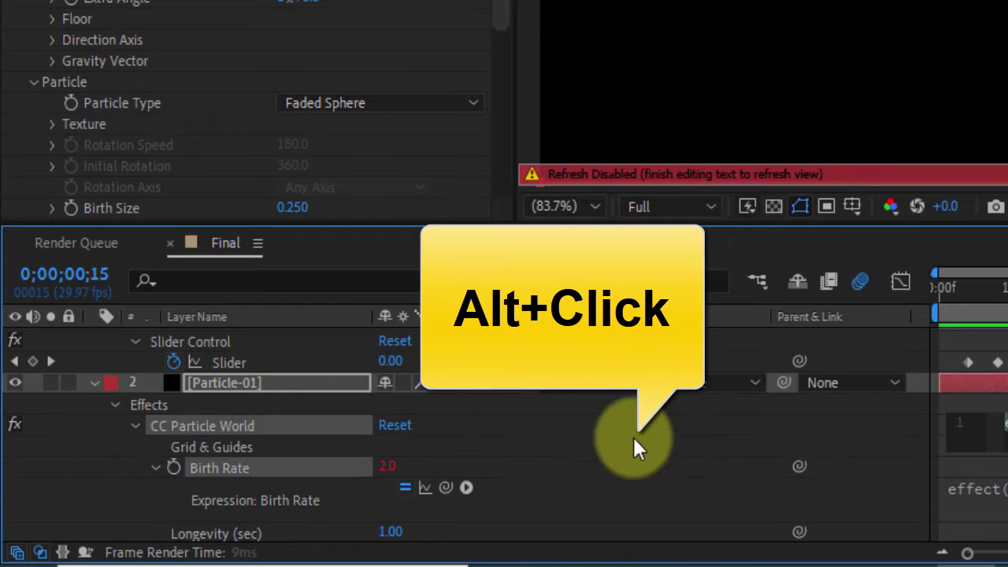
drag(444, 487, 236, 383)
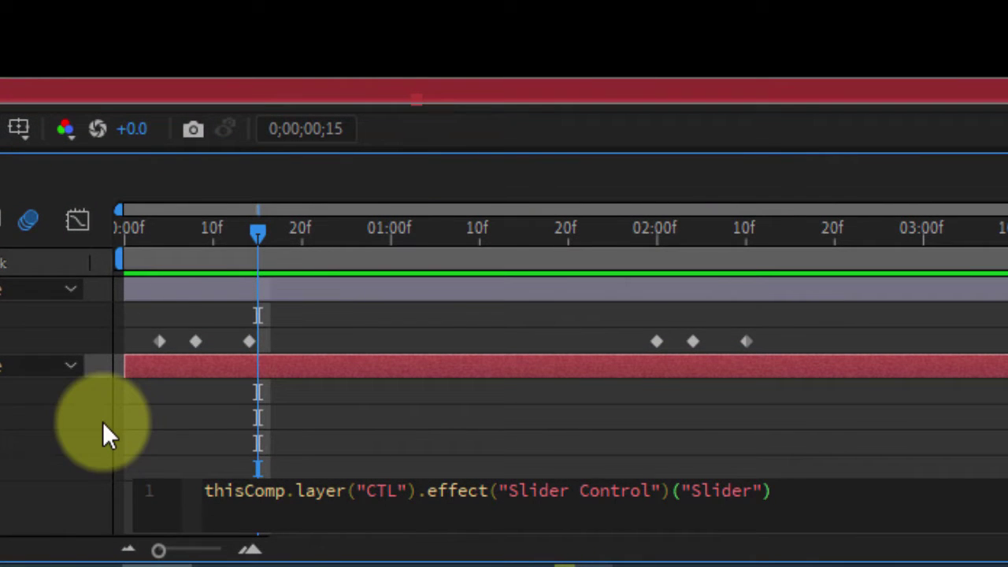
text(*)
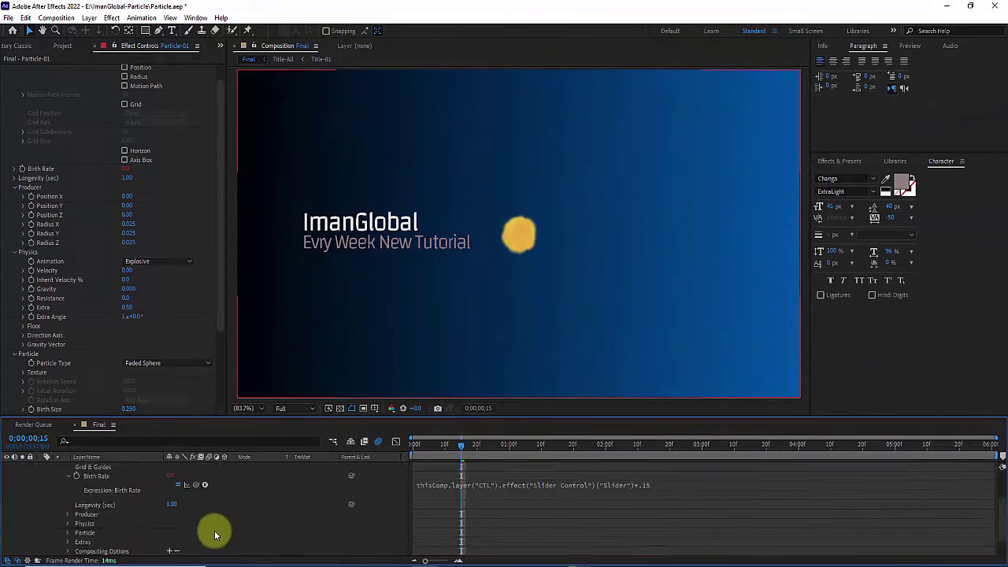
click(214, 530)
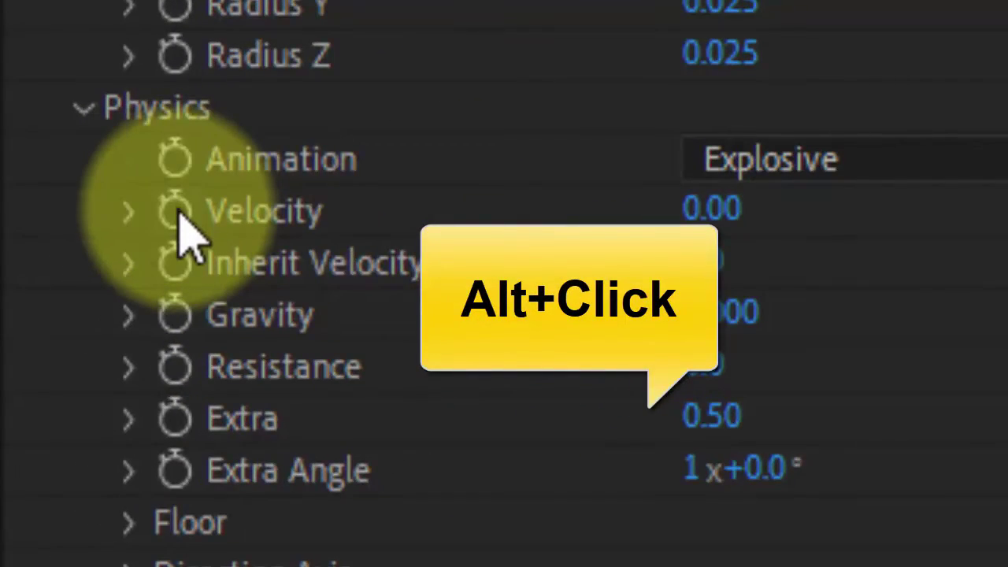
- Add a Physics Velocity expression linked to the CTL layer's Slider and multiplied by .02
alt+click(177, 211)
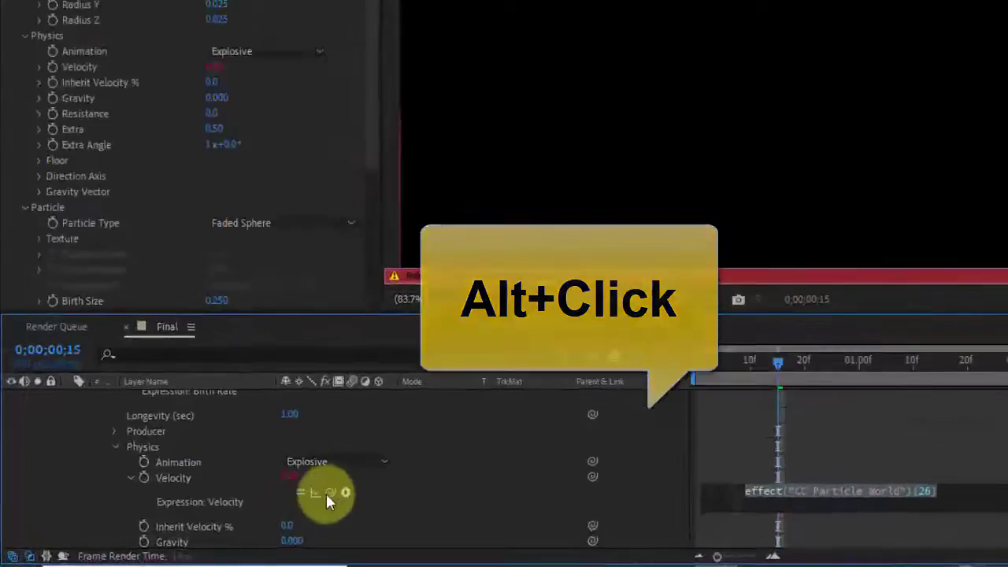
drag(196, 522, 176, 440)
drag(452, 229, 341, 349)
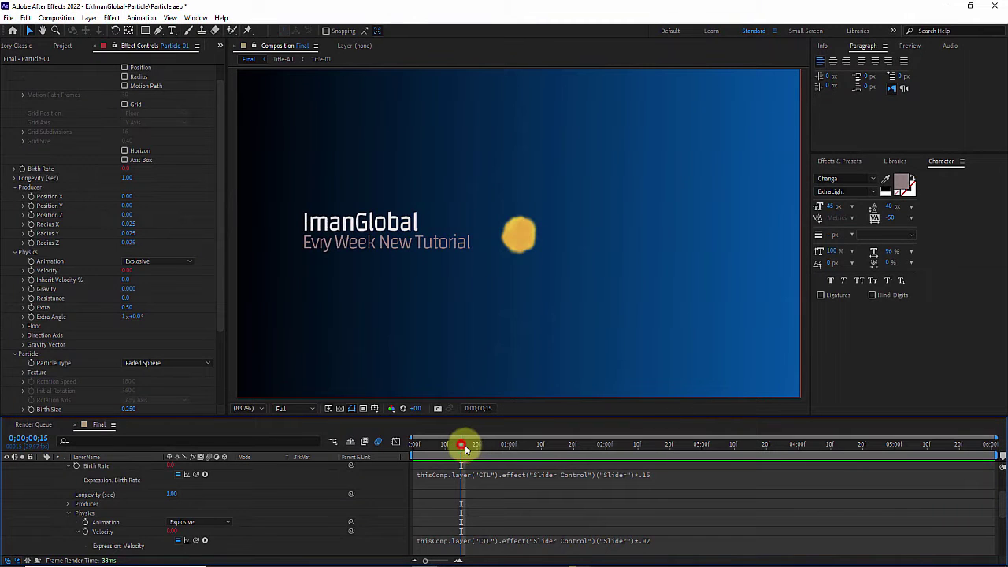
- Collapse Particle-01's properties in the timeline and move the current time to 0;00;00;10
drag(486, 448, 465, 447)
scroll(218, 515, up, 5)
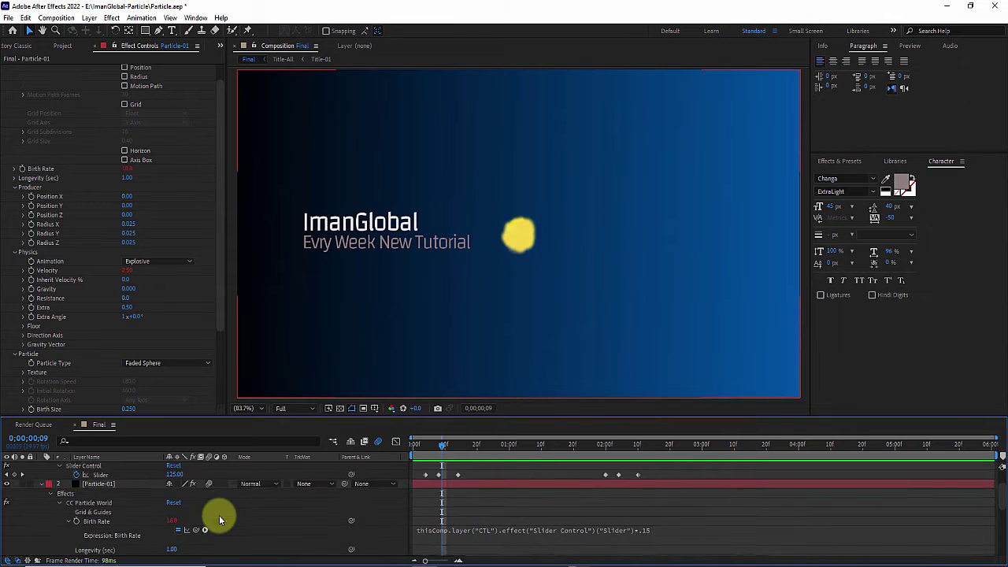
click(42, 496)
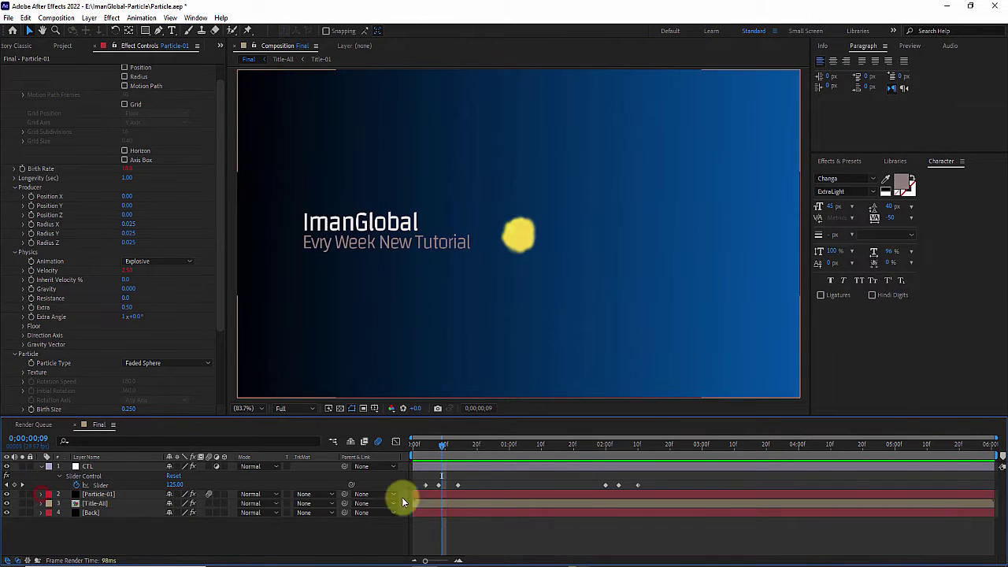
drag(437, 449, 429, 447)
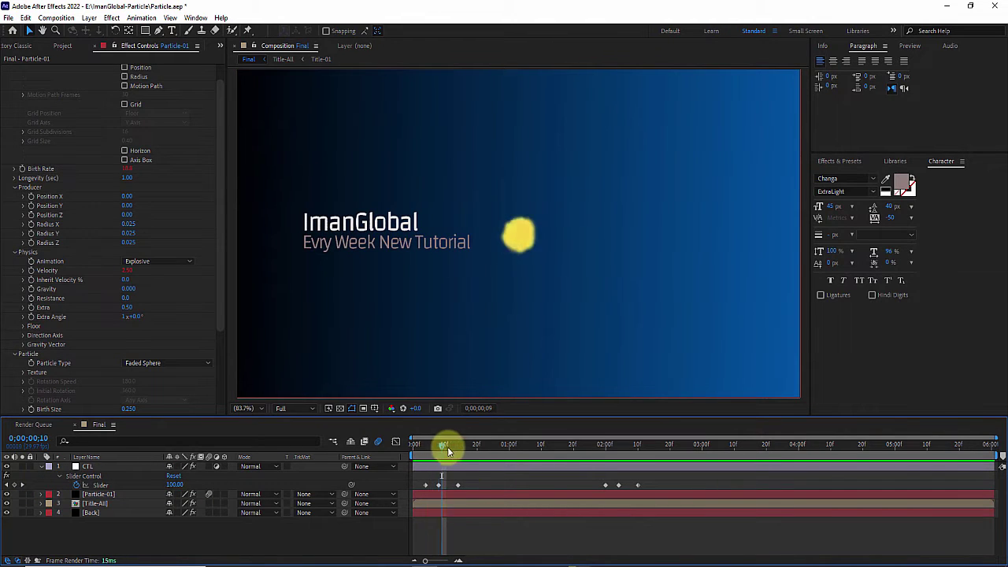
- Set the Longevity of Particle-01's CC Particle World effect to 0.75 seconds
click(118, 494)
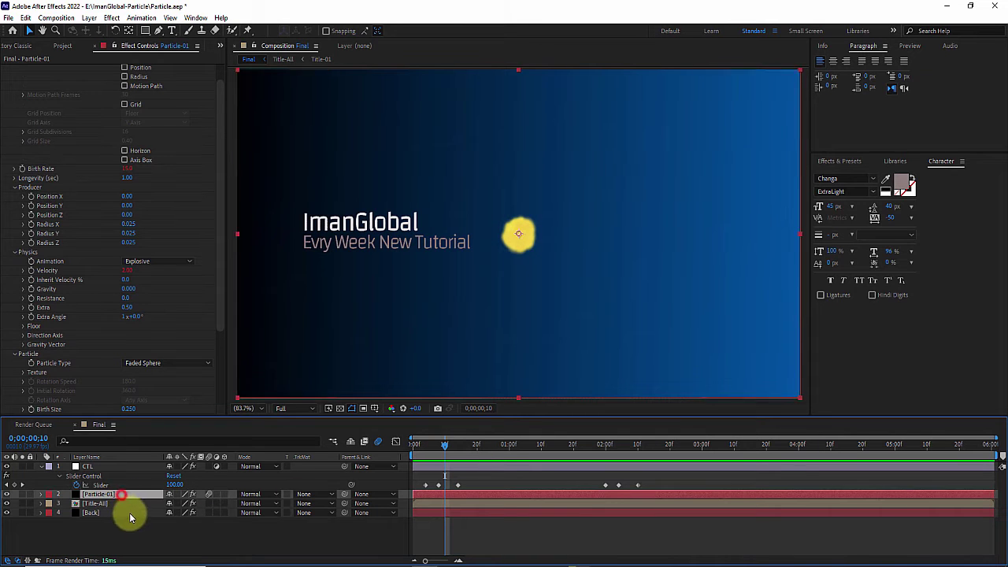
click(128, 178)
key(BackSpace)
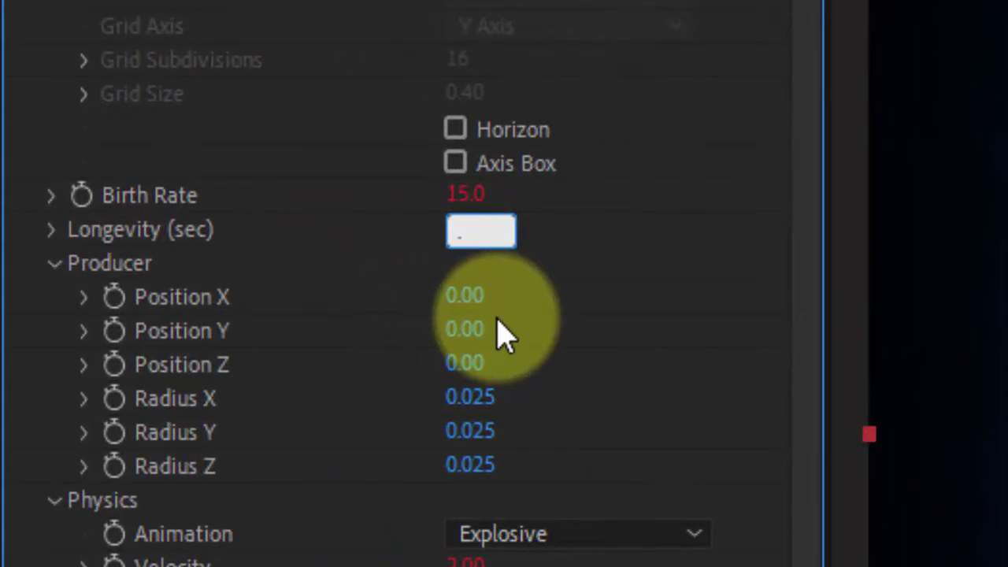
key(Return)
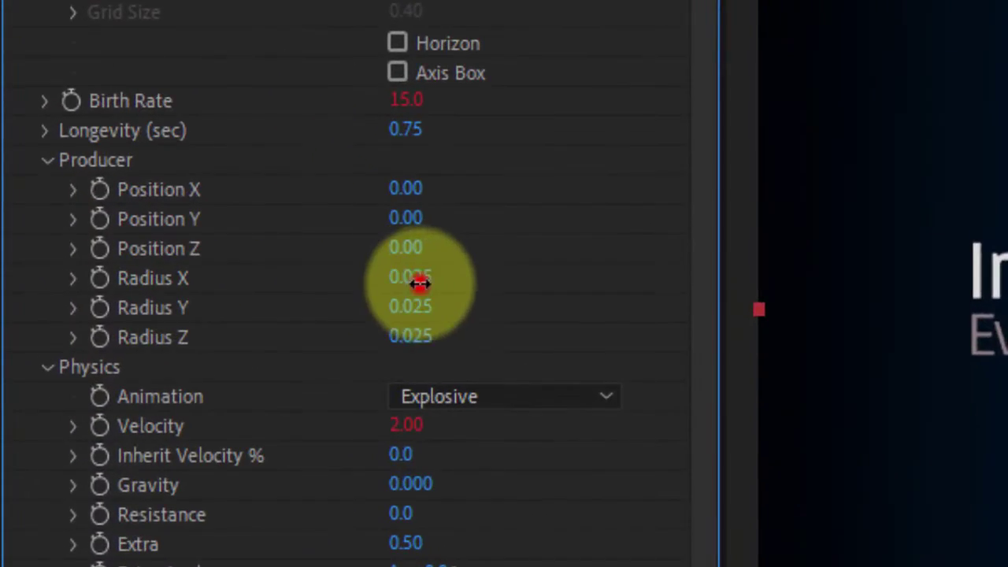
- Set the Producer's Radius X and Radius Y to 0 and its Radius Z to 0.605
click(131, 224)
text(0)
key(Return)
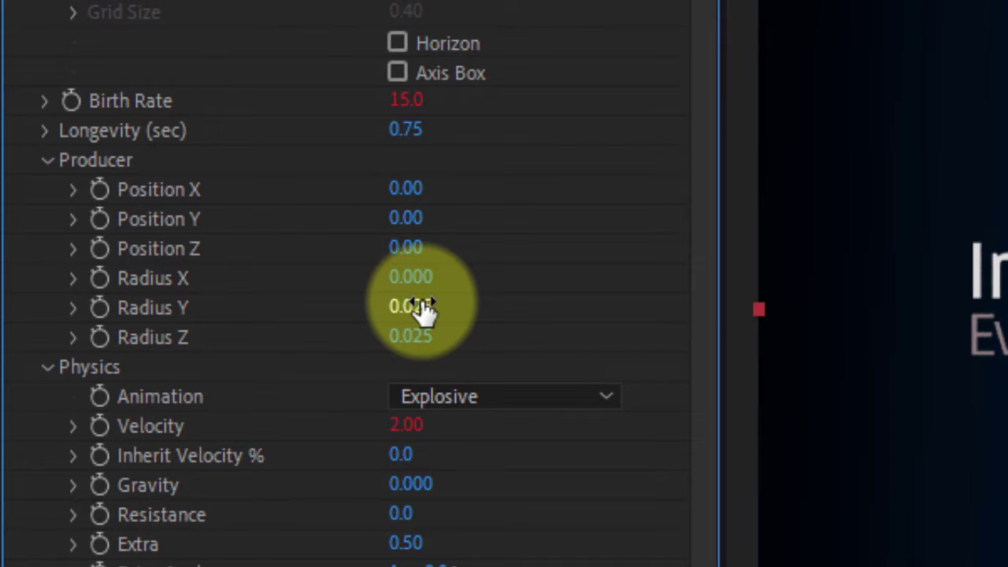
click(417, 308)
text(0)
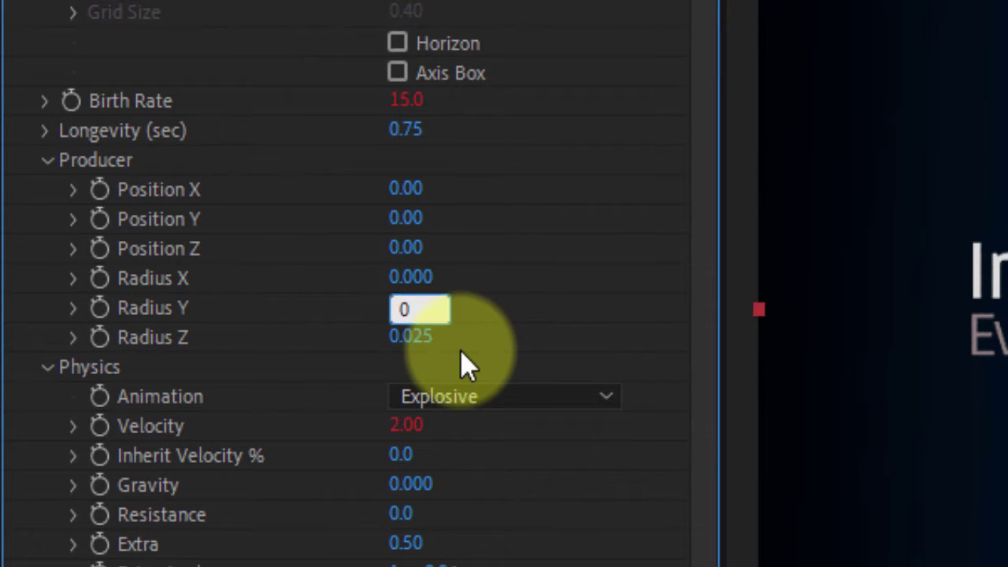
key(Return)
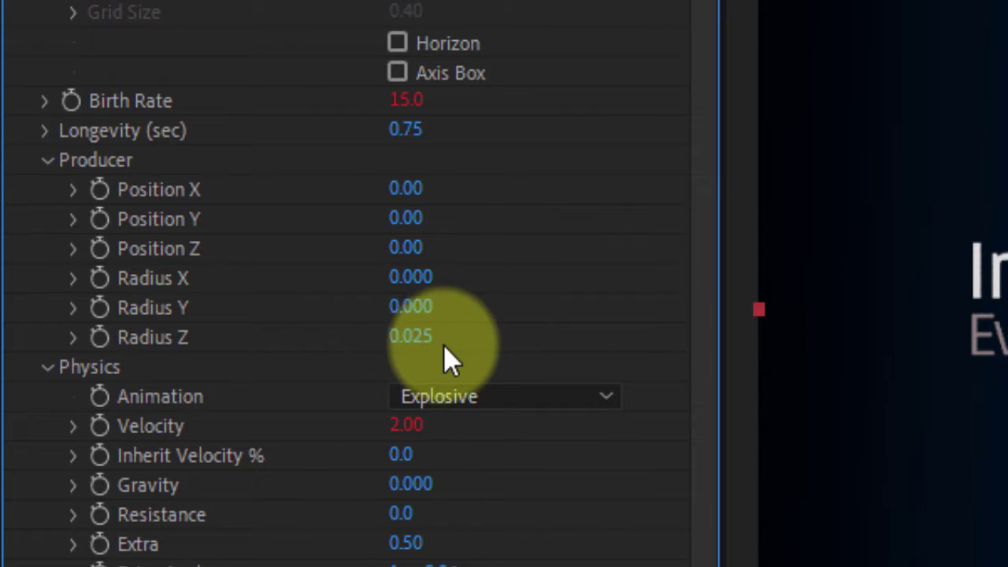
click(429, 340)
mouse_move(429, 340)
mouse_down()
mouse_move(457, 339)
mouse_move(427, 349)
mouse_move(590, 355)
mouse_move(562, 367)
mouse_up()
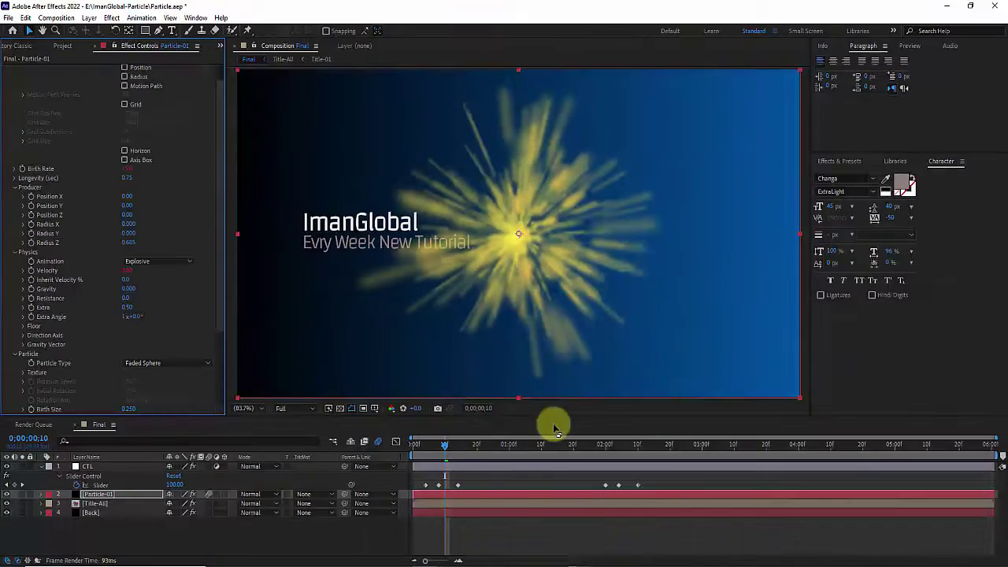
- Set the particles' Birth Size to 0.210 and Death Size to 0.120, and preview the burst up to 0;00;00;16
mouse_move(452, 450)
mouse_down()
mouse_move(434, 449)
mouse_move(499, 447)
mouse_move(418, 441)
mouse_move(484, 443)
mouse_move(422, 441)
mouse_move(472, 434)
mouse_move(428, 436)
mouse_move(452, 436)
mouse_up()
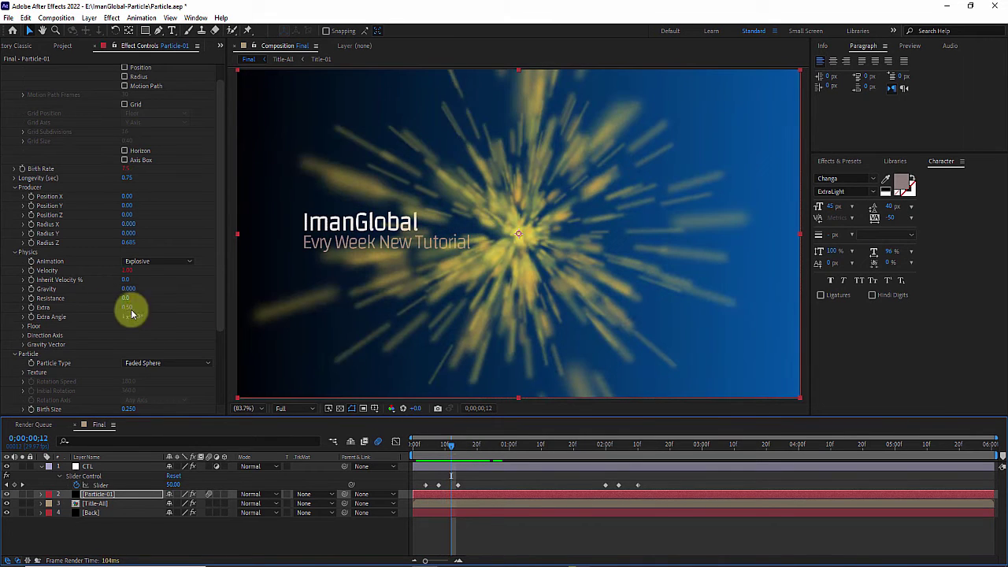
scroll(170, 313, down, 1)
scroll(171, 316, down, 3)
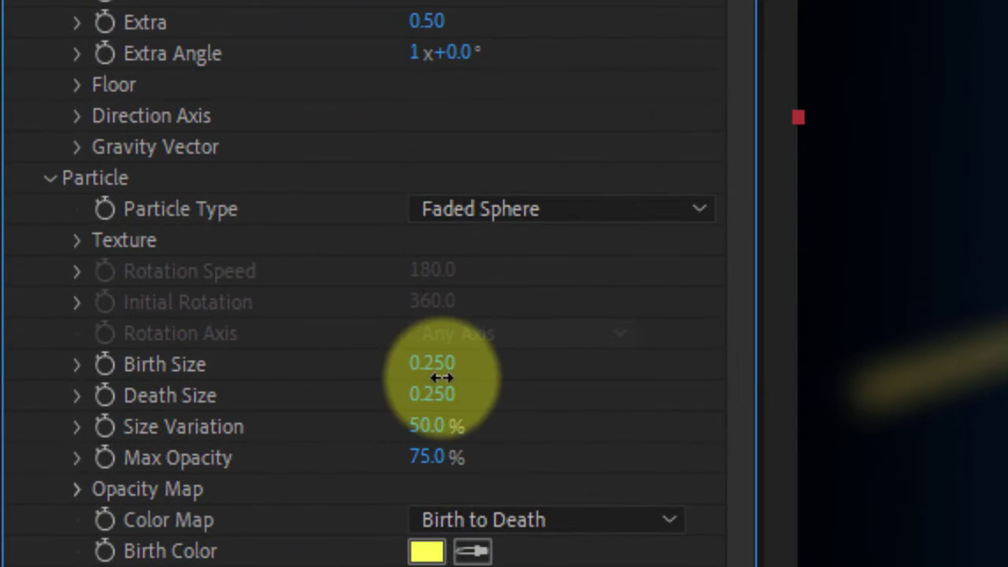
drag(137, 309, 132, 311)
drag(442, 378, 434, 404)
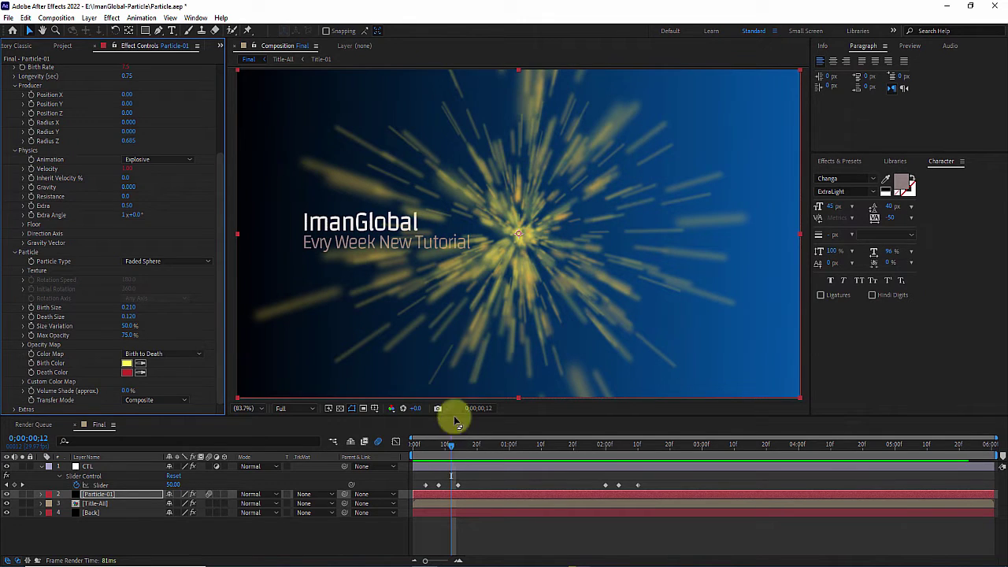
click(441, 445)
drag(440, 445, 464, 445)
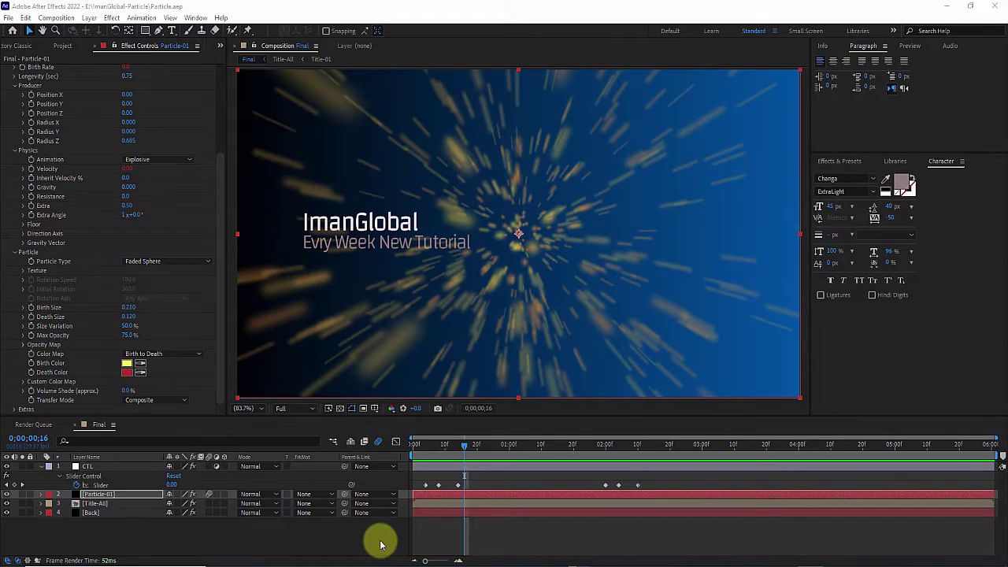
- Create a null object named ImanGlobal in the Final composition and move it above the CTL layer
right_click(384, 537)
click(423, 406)
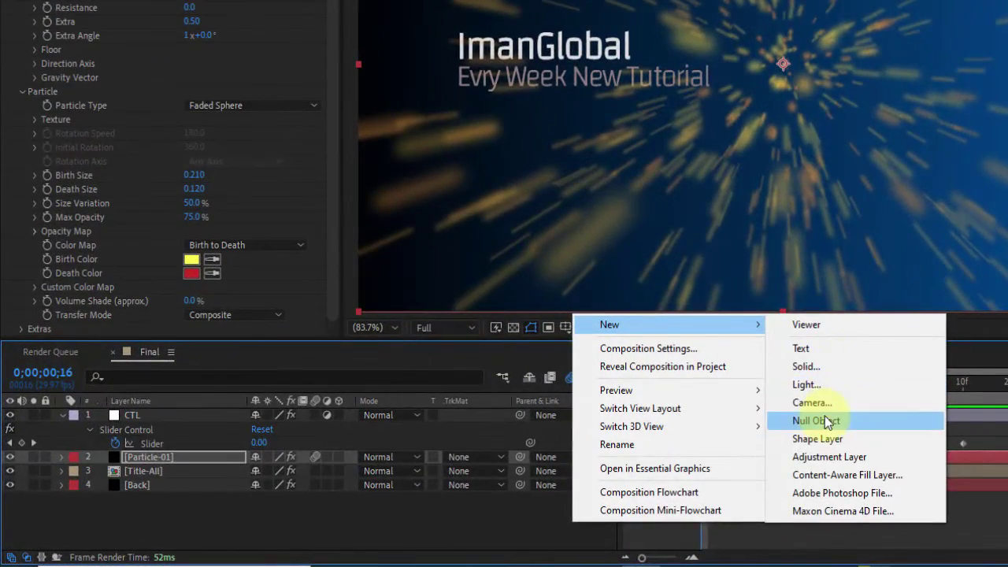
click(556, 469)
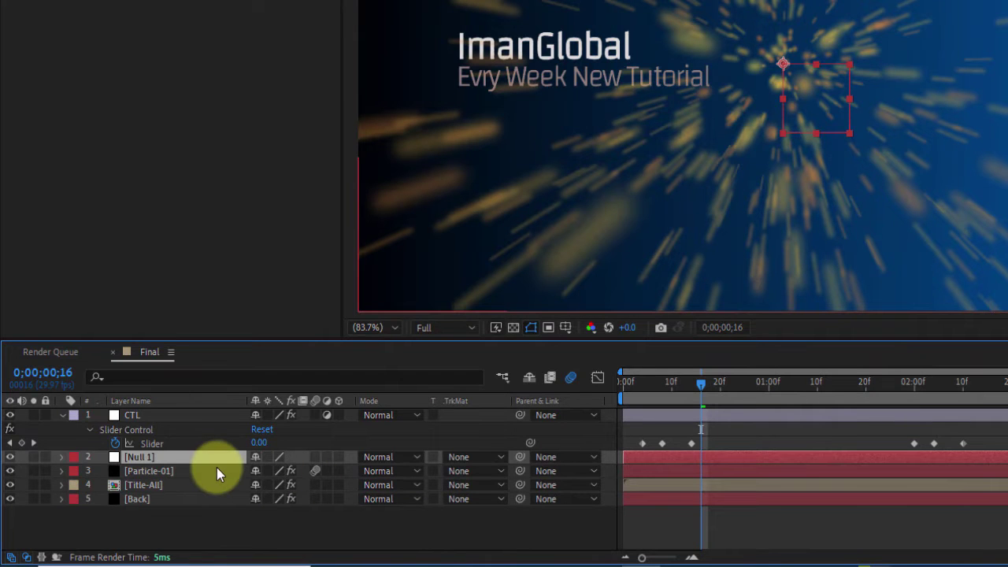
key(Return)
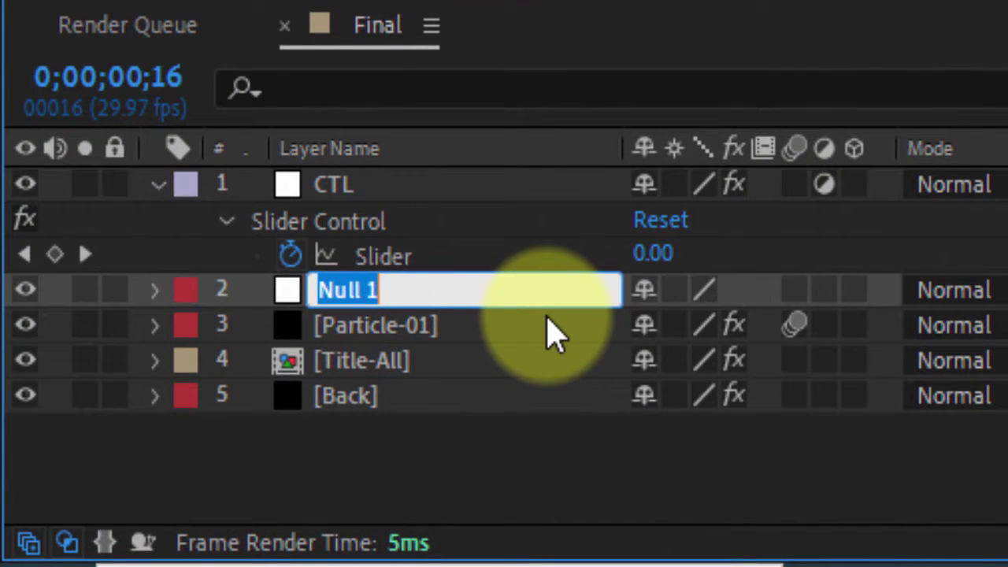
key(BackSpace)
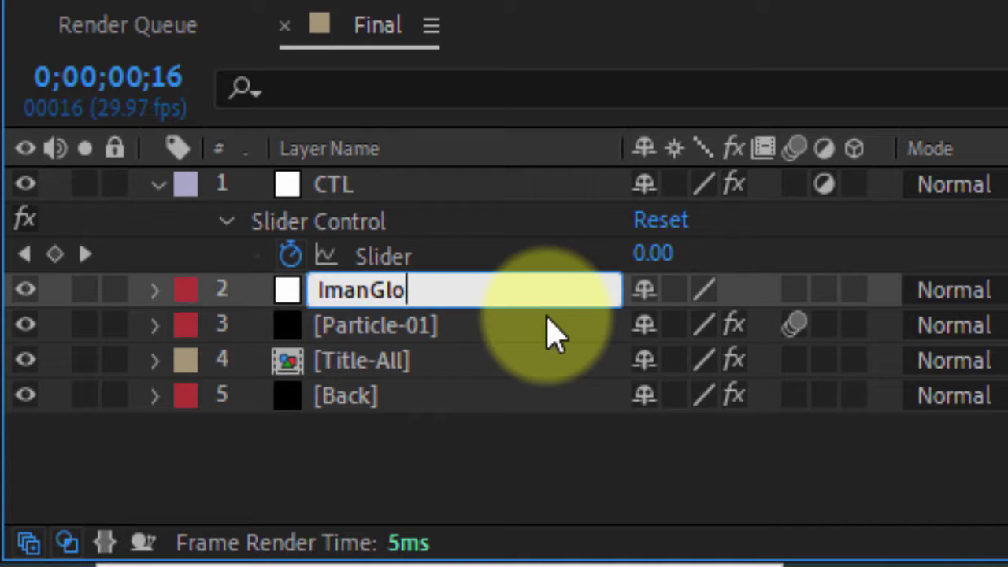
key(Return)
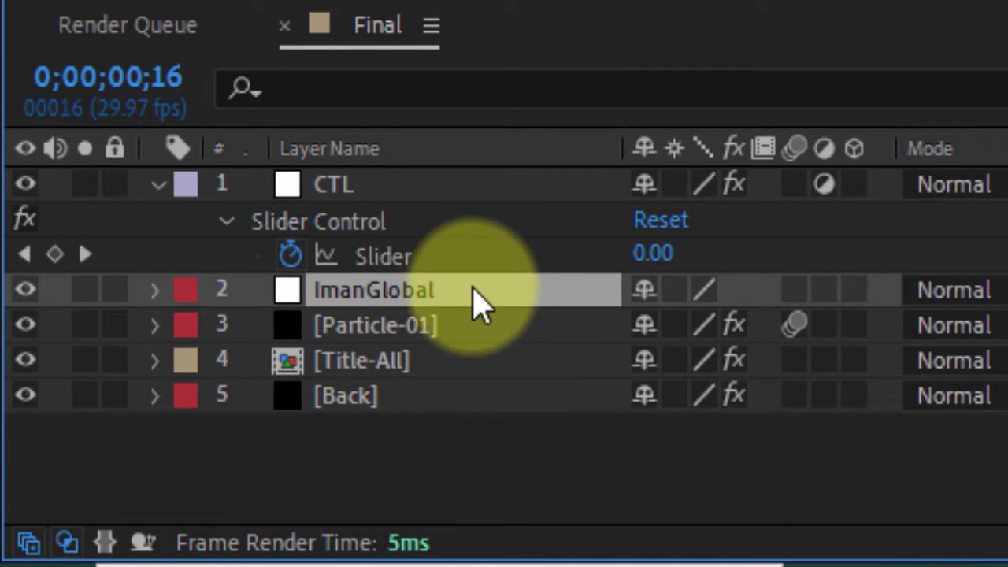
drag(464, 288, 493, 180)
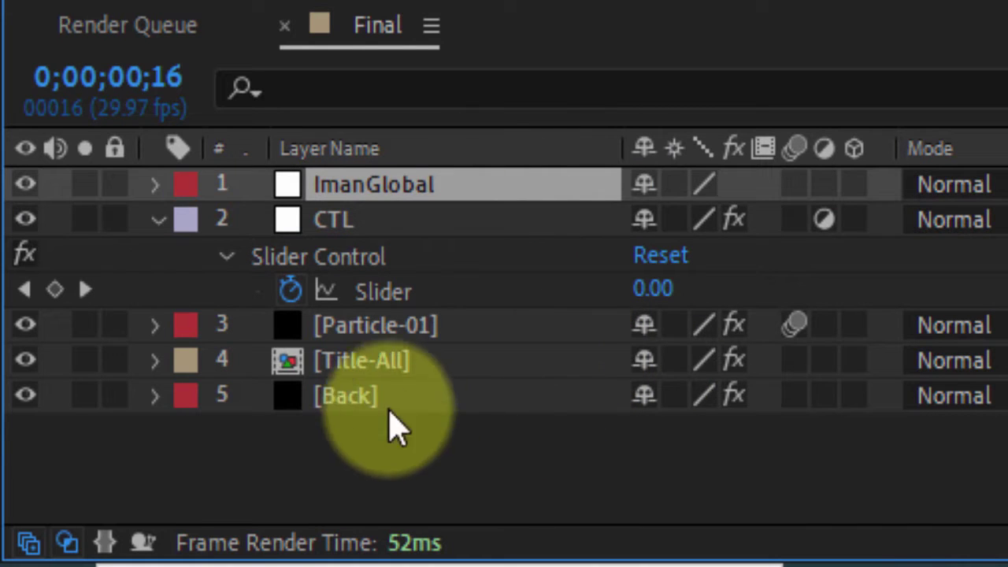
- Expand the Producer settings of Particle-01's CC Particle World effect in the timeline and select the Position X property
click(386, 327)
click(157, 334)
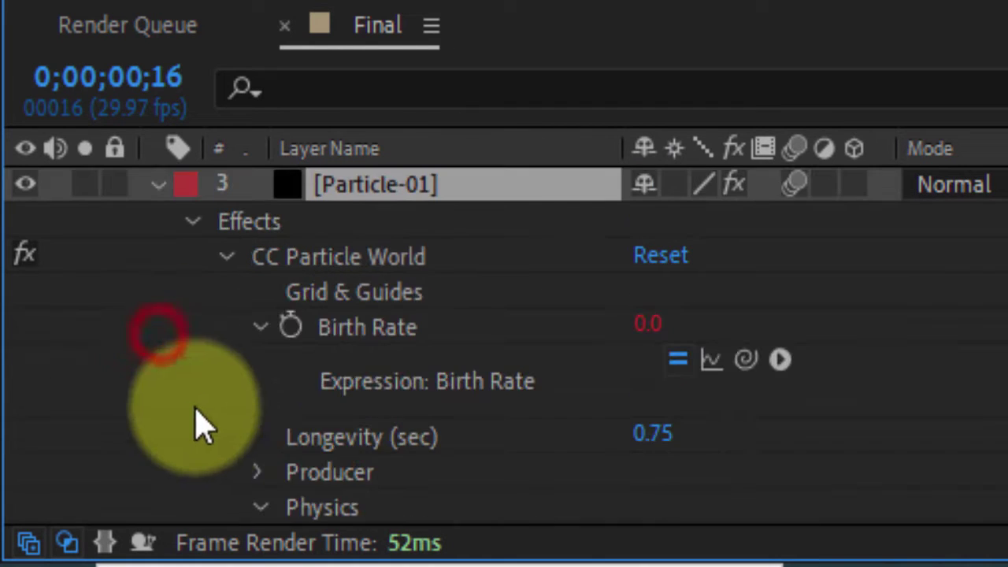
click(258, 327)
scroll(329, 393, down, 3)
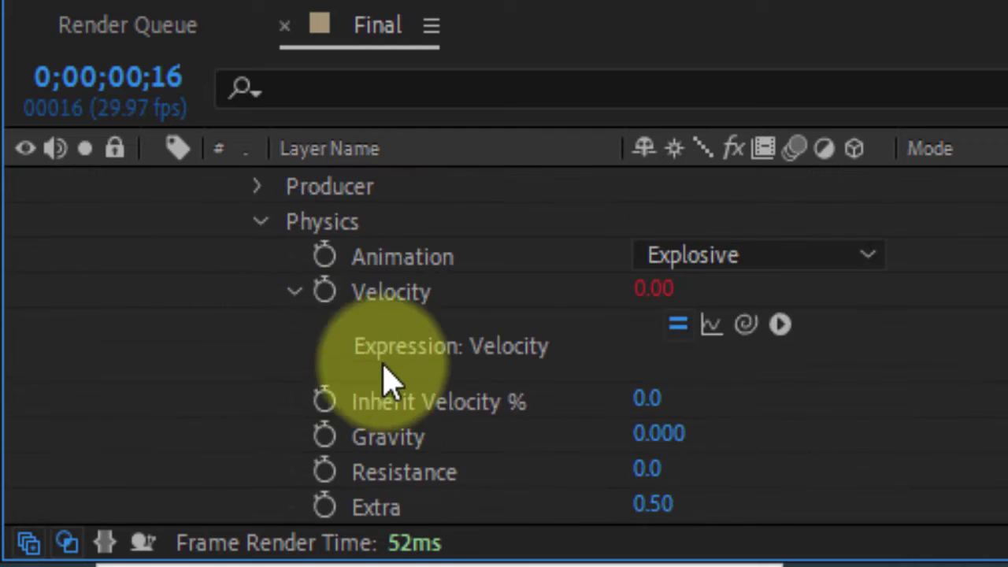
click(257, 189)
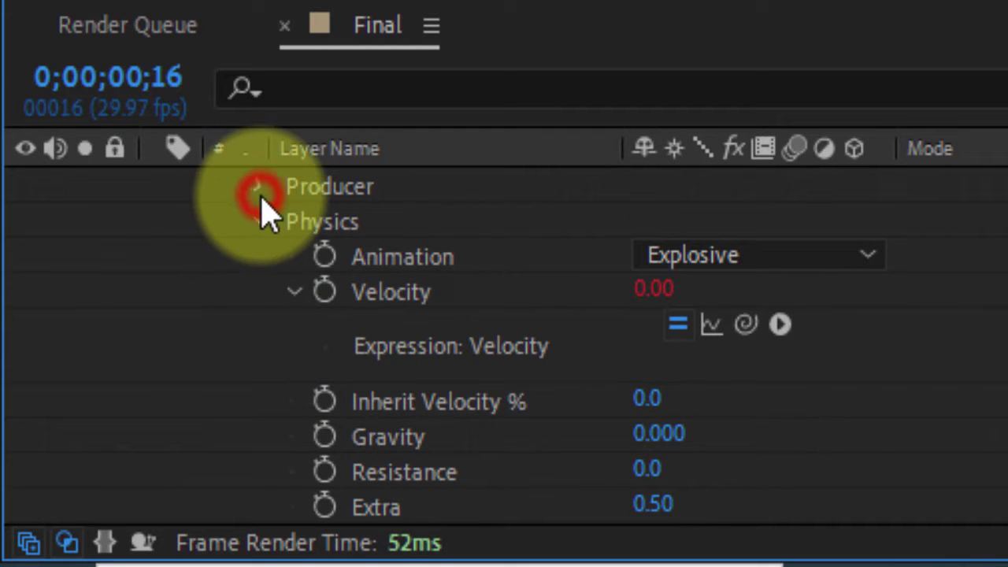
click(428, 222)
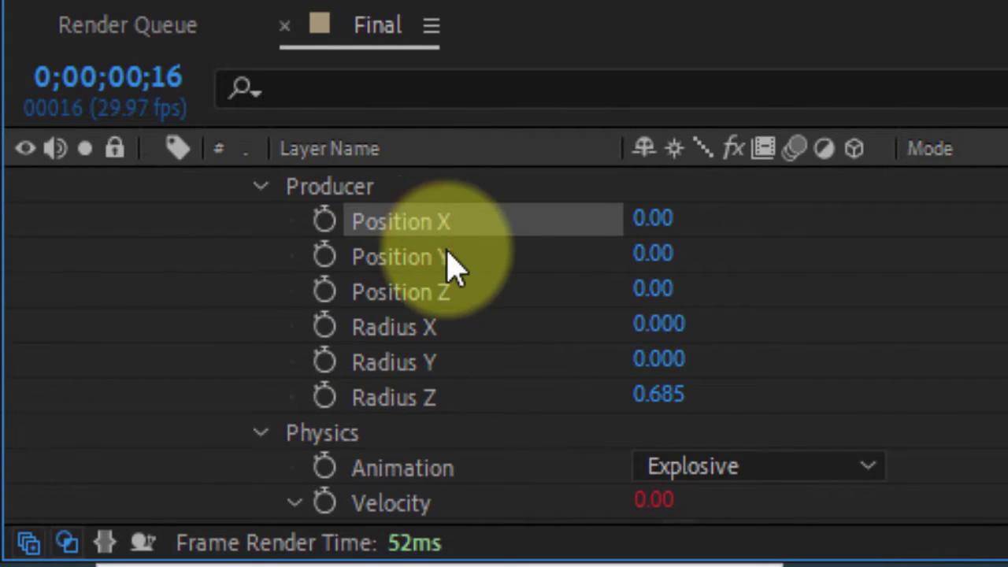
scroll(450, 265, up, 2)
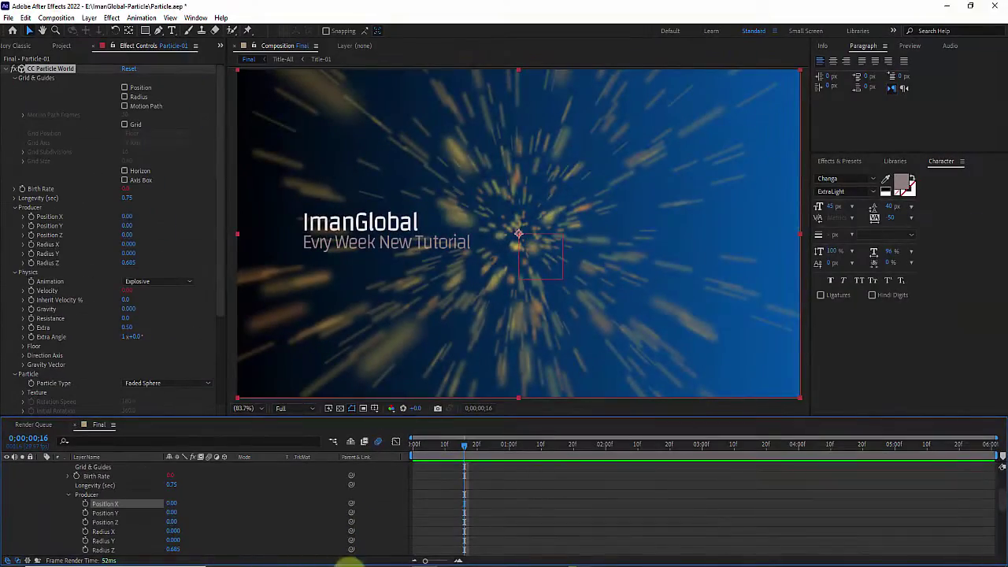
- Switch to Notepad and copy the two-line x expression from Particle World Script.txt, then return to After Effects
click(547, 545)
drag(405, 180, 441, 109)
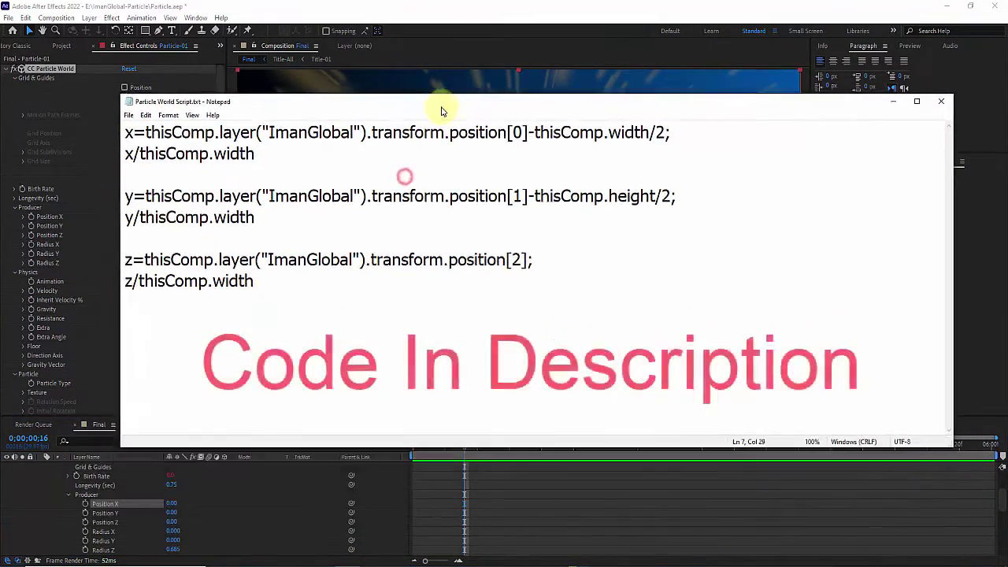
drag(260, 153, 111, 126)
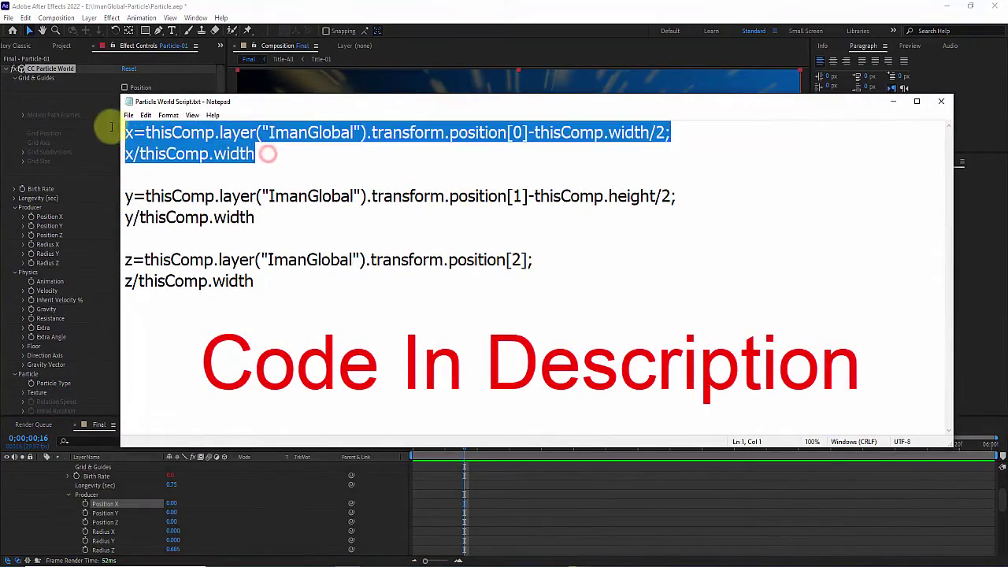
right_click(394, 133)
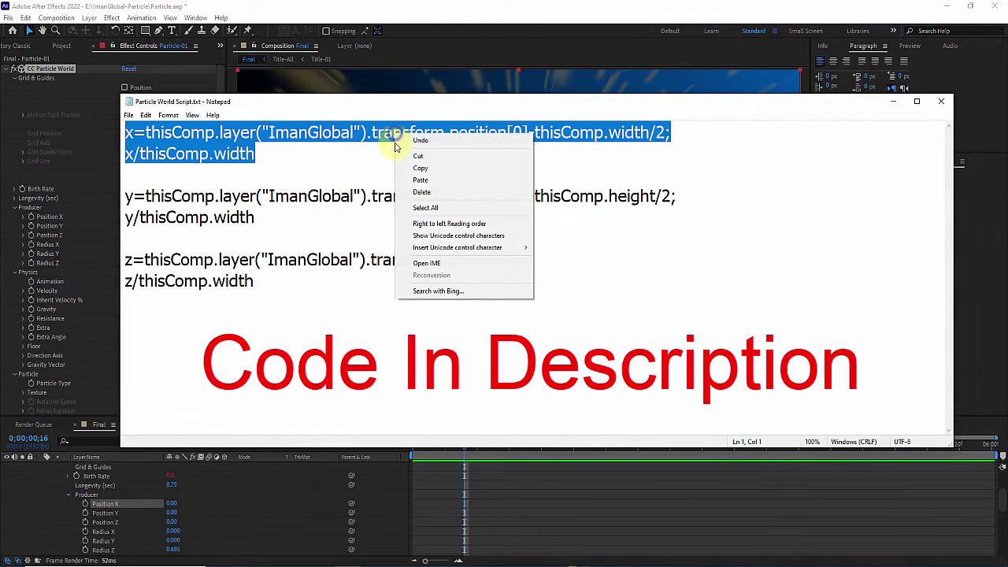
click(421, 168)
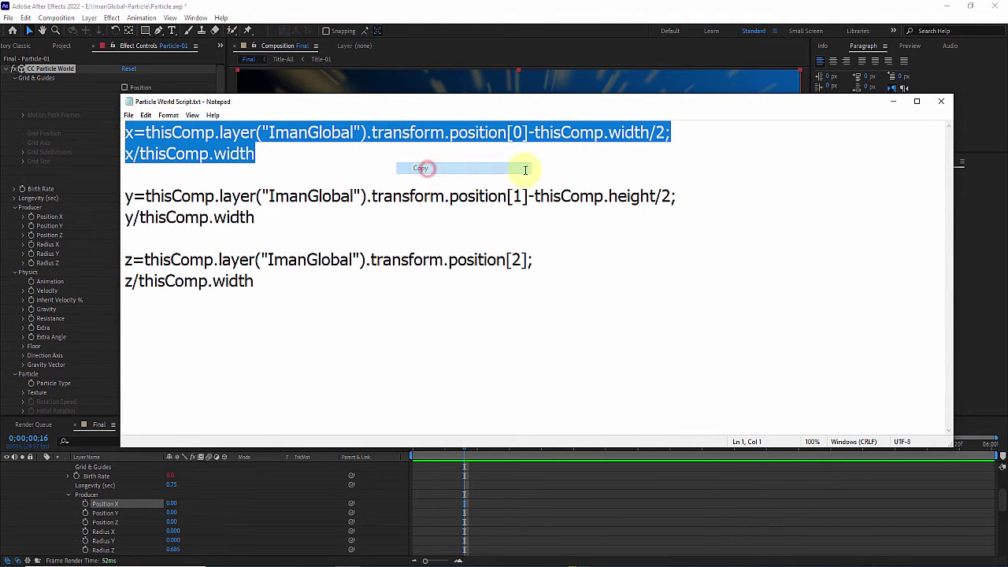
click(893, 102)
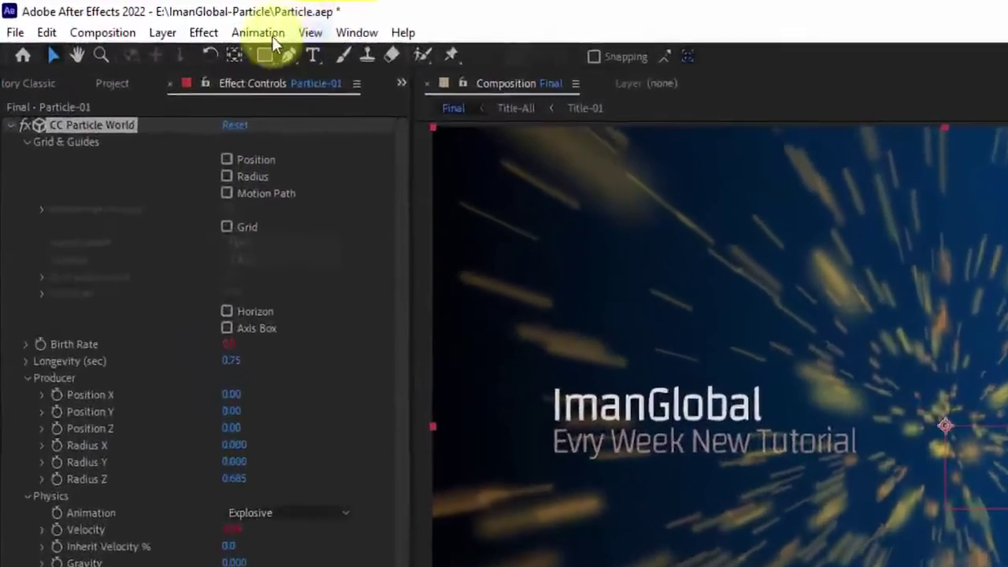
- Add the expression x=thisComp.layer("ImanGlobal").transform.position[0]-thisComp.width/2; x/thisComp.width to the Producer's Position X
click(141, 17)
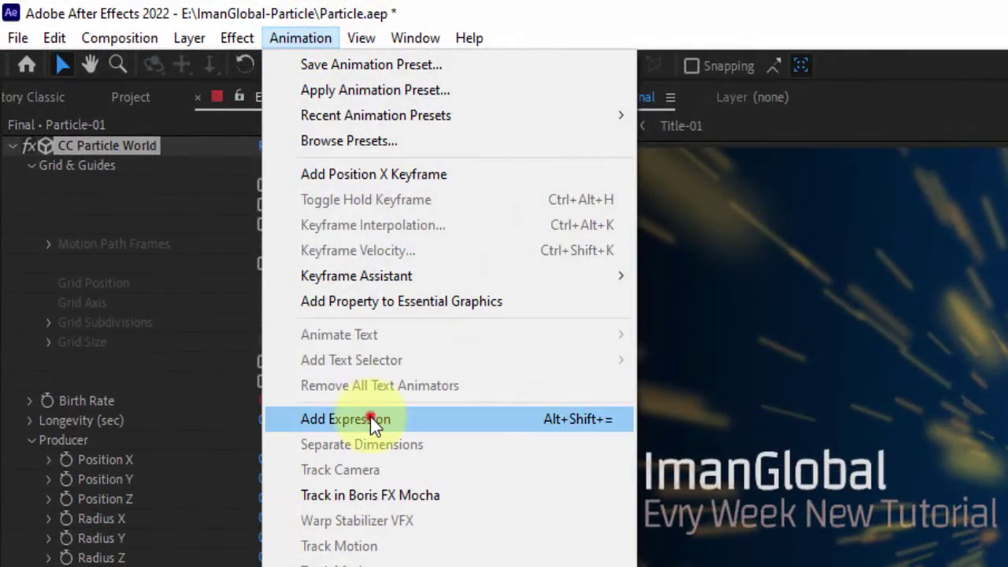
click(347, 418)
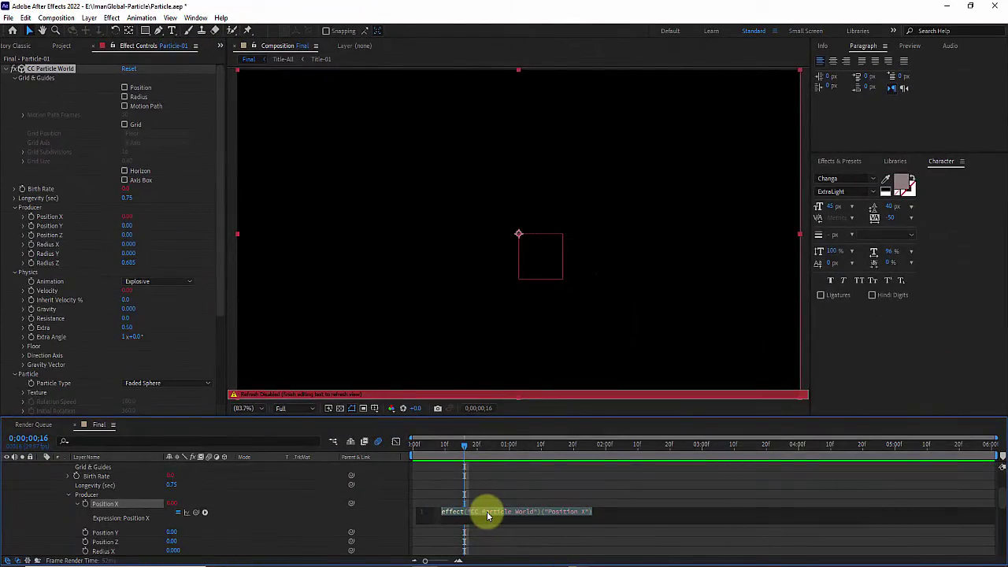
key(ctrl+v)
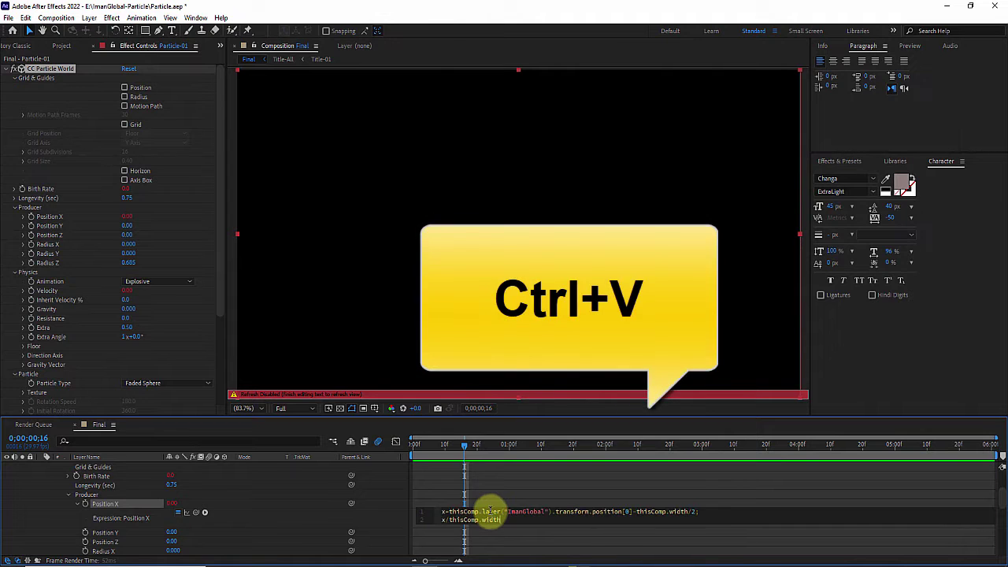
click(375, 489)
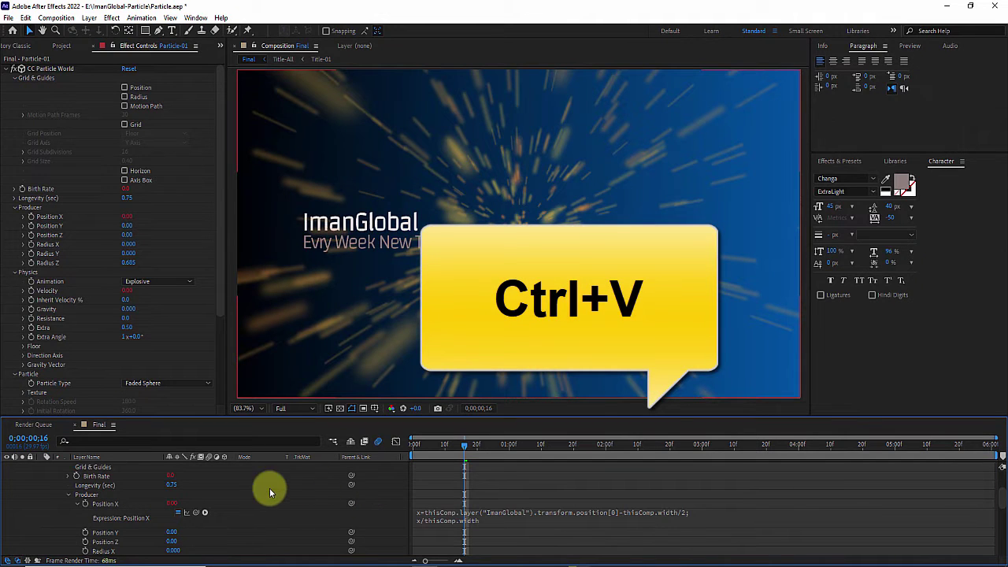
- Switch to Notepad, copy the two-line y expression from Particle World Script.txt, and return to After Effects
click(359, 558)
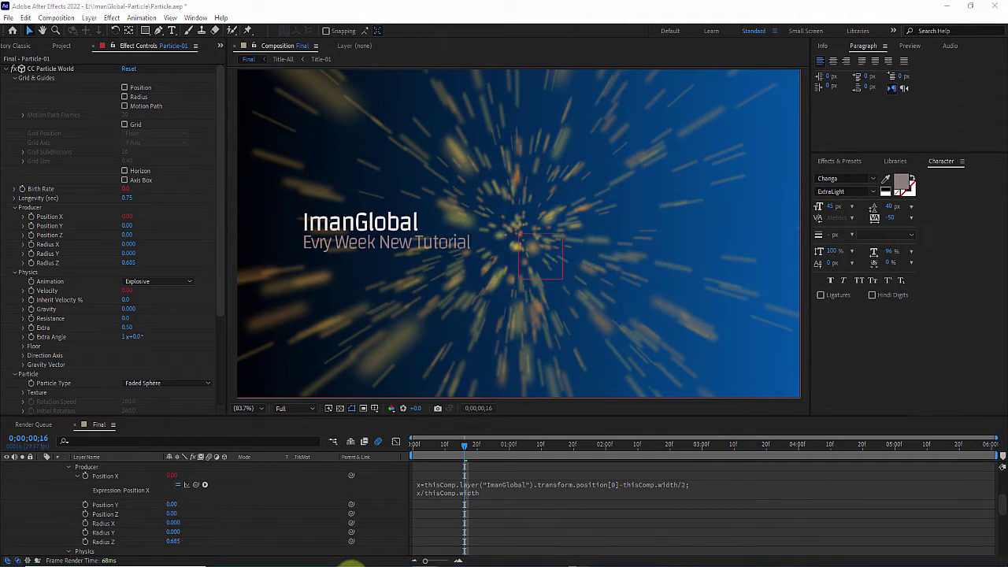
drag(269, 220, 126, 197)
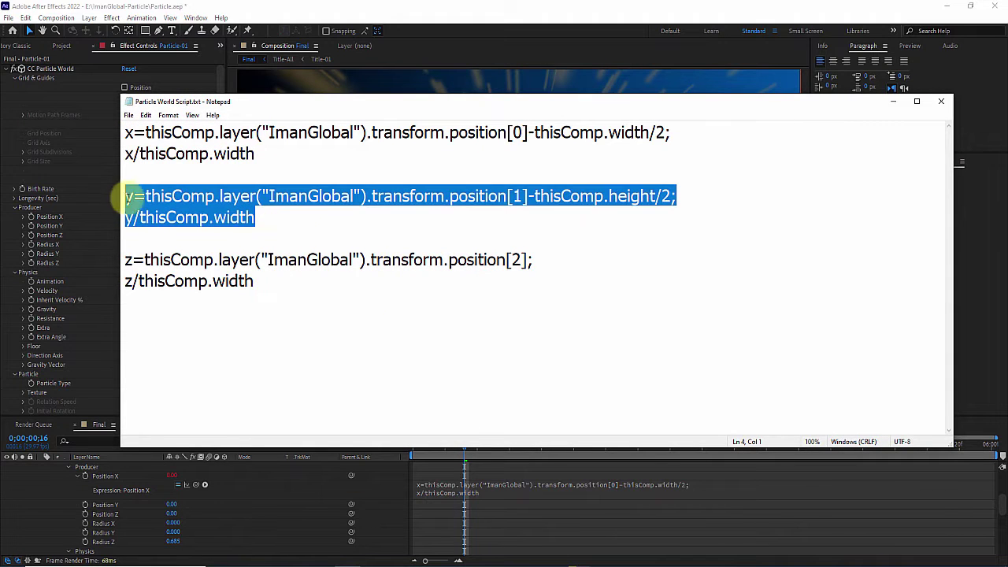
right_click(199, 202)
click(229, 235)
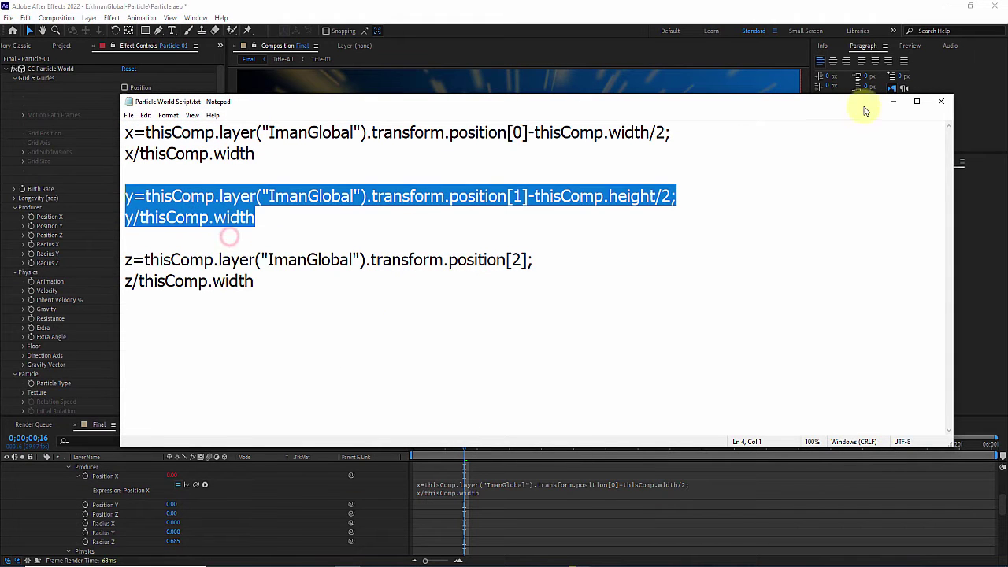
click(889, 102)
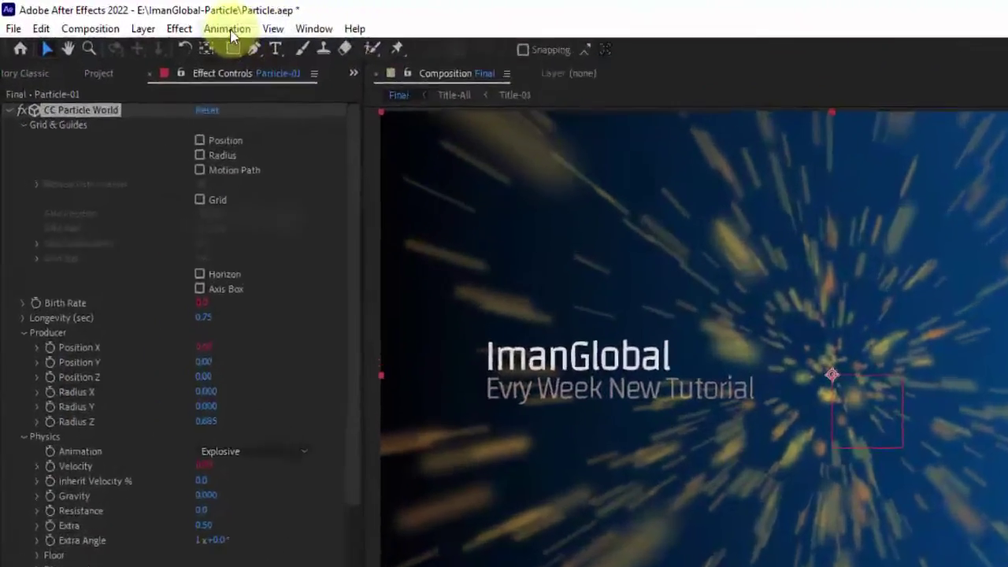
- Add the expression y=thisComp.layer("ImanGlobal").transform.position[1]-thisComp.height/2; y/thisComp.width to the Producer's Position Y
click(141, 18)
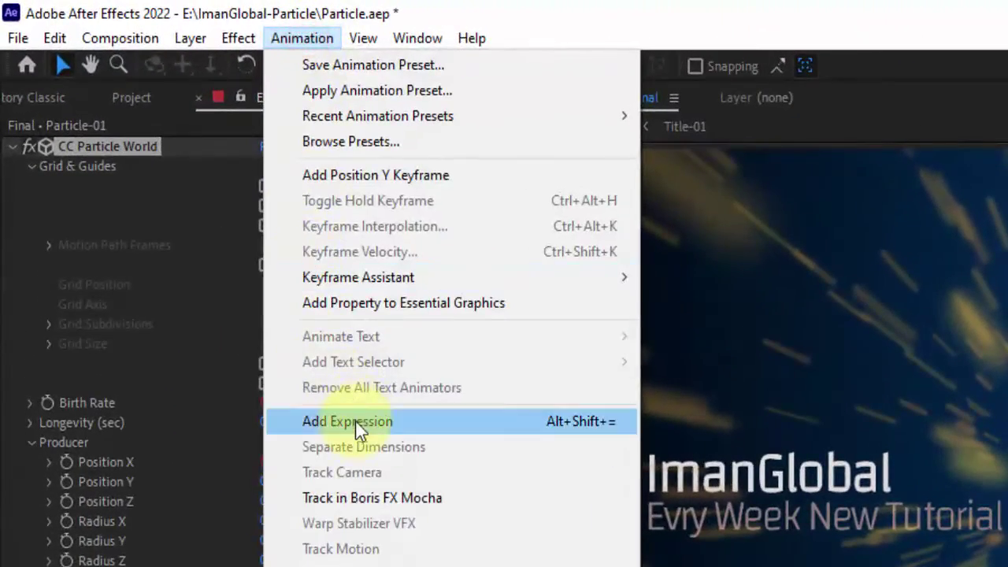
click(356, 429)
key(ctrl+v)
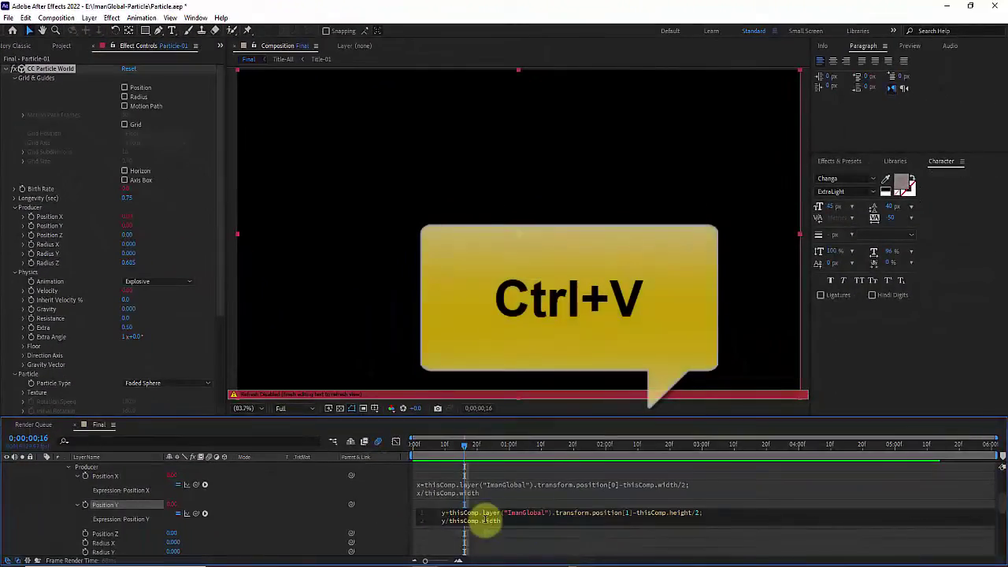
click(389, 492)
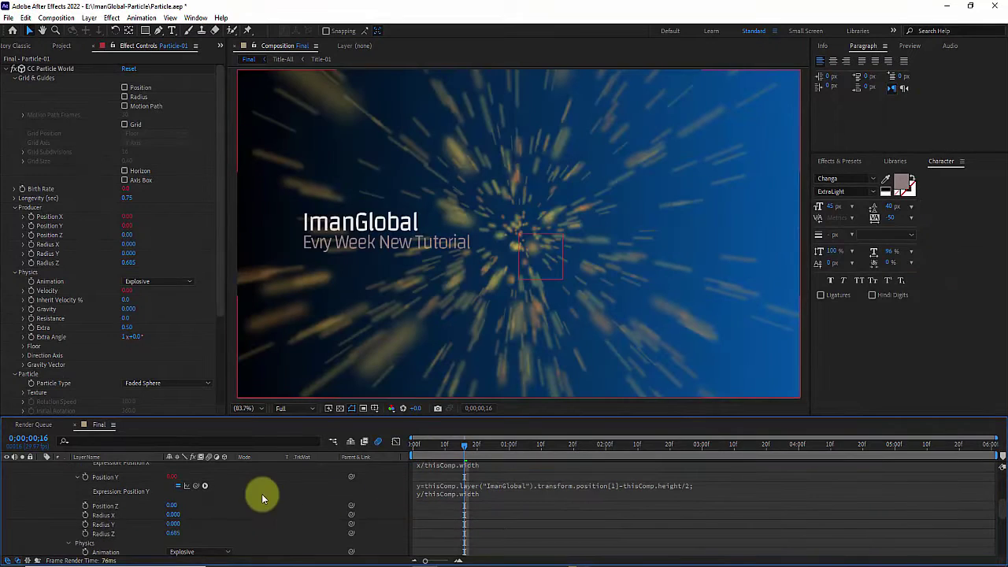
- Switch to Notepad, copy the two-line z expression from Particle World Script.txt, and return to After Effects
click(341, 561)
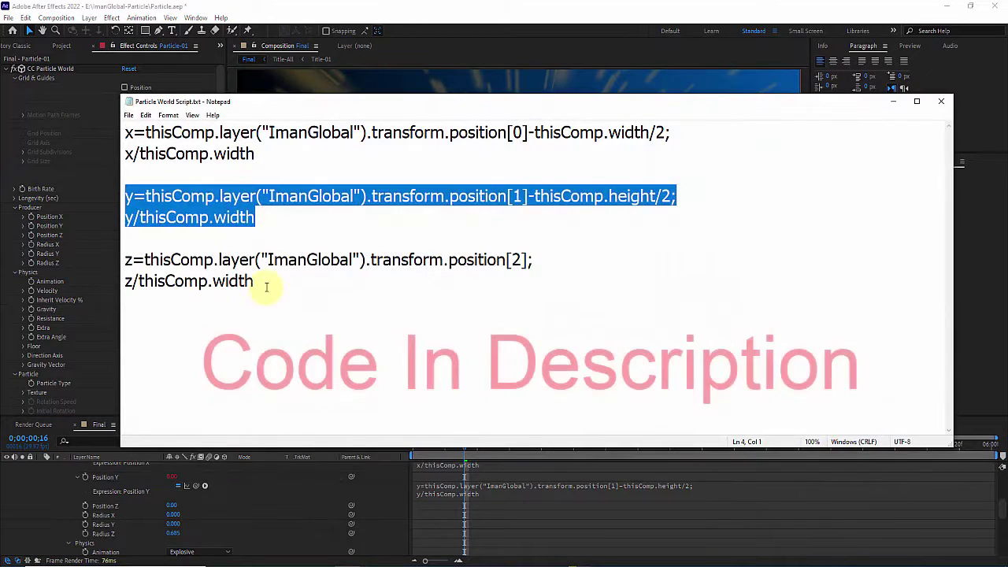
drag(266, 287, 126, 261)
right_click(173, 264)
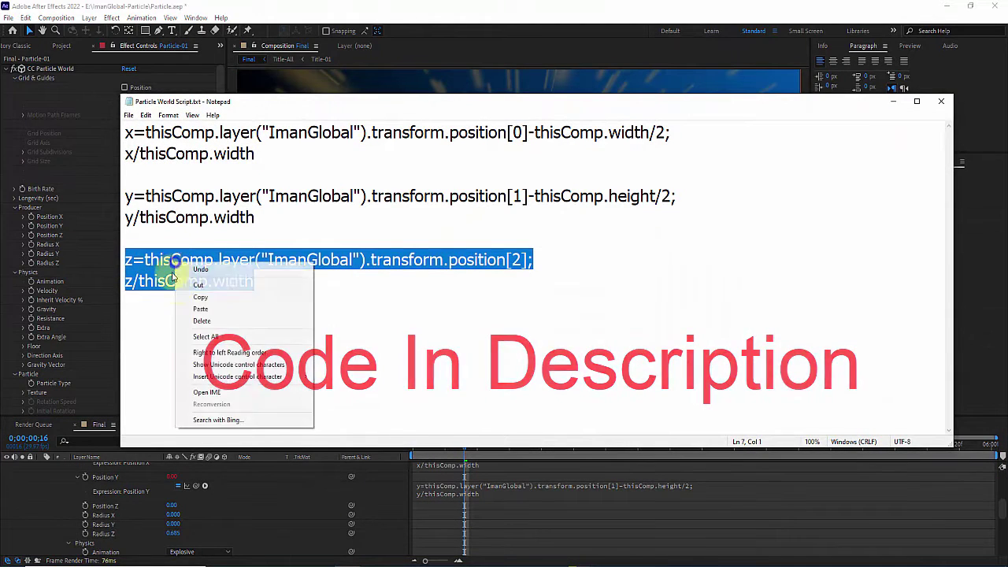
click(214, 296)
click(889, 104)
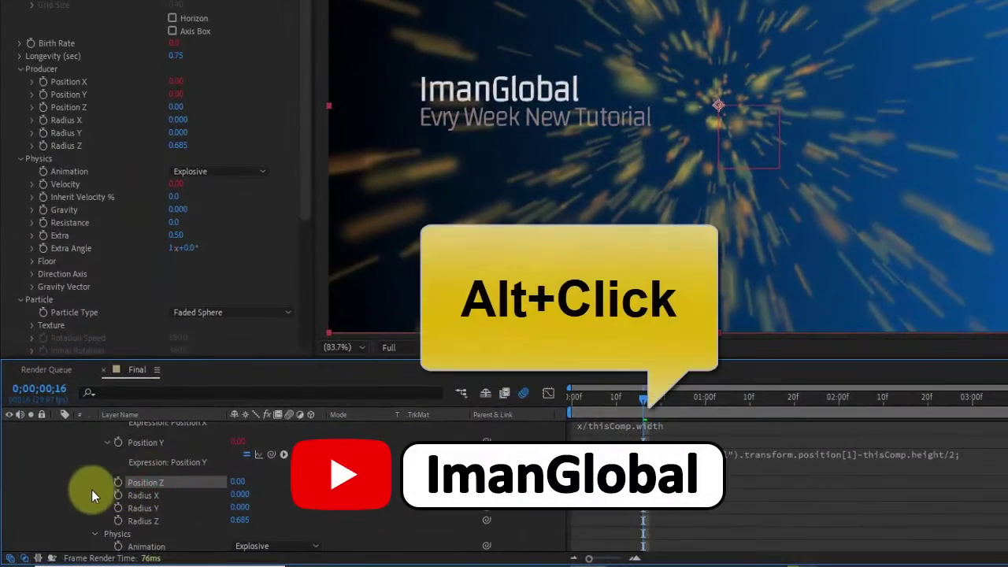
- Add the expression z=thisComp.layer("ImanGlobal").transform.position[2]; z/thisComp.width to the Producer's Position Z
alt+click(117, 481)
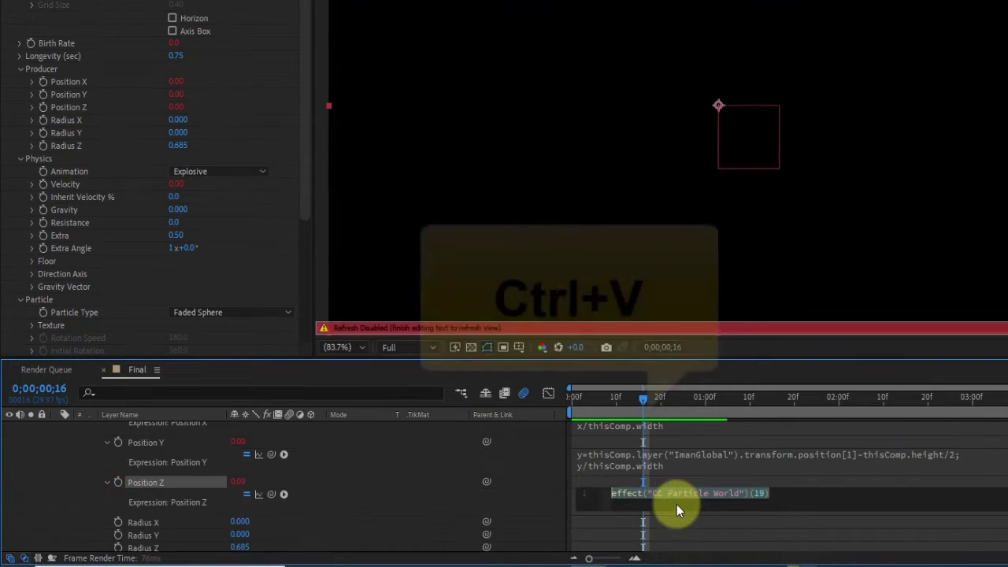
key(ctrl+v)
click(550, 486)
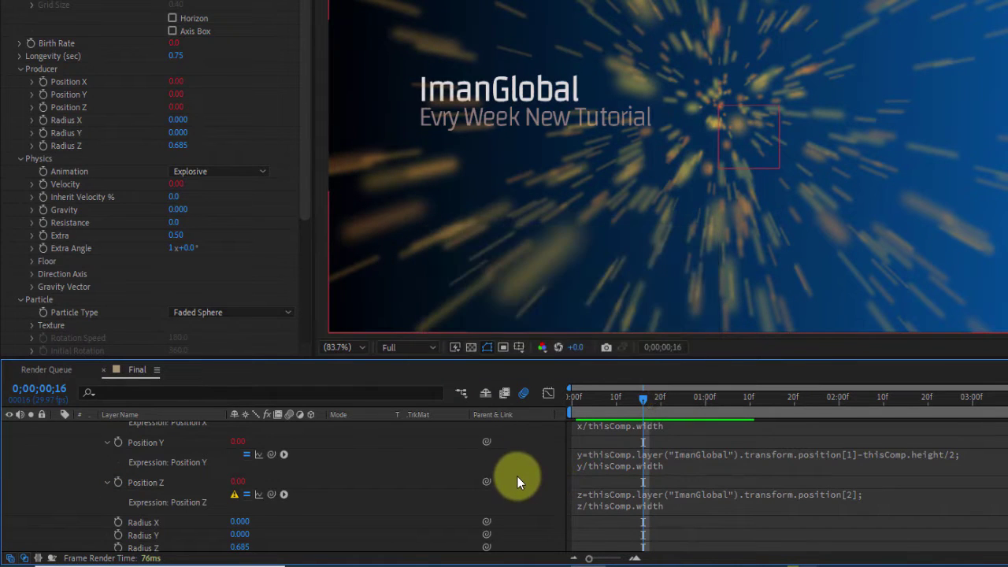
- Turn the ImanGlobal null into a 3D layer so that the Position Z expression can read its depth
scroll(517, 476, up, 2)
scroll(522, 483, up, 1)
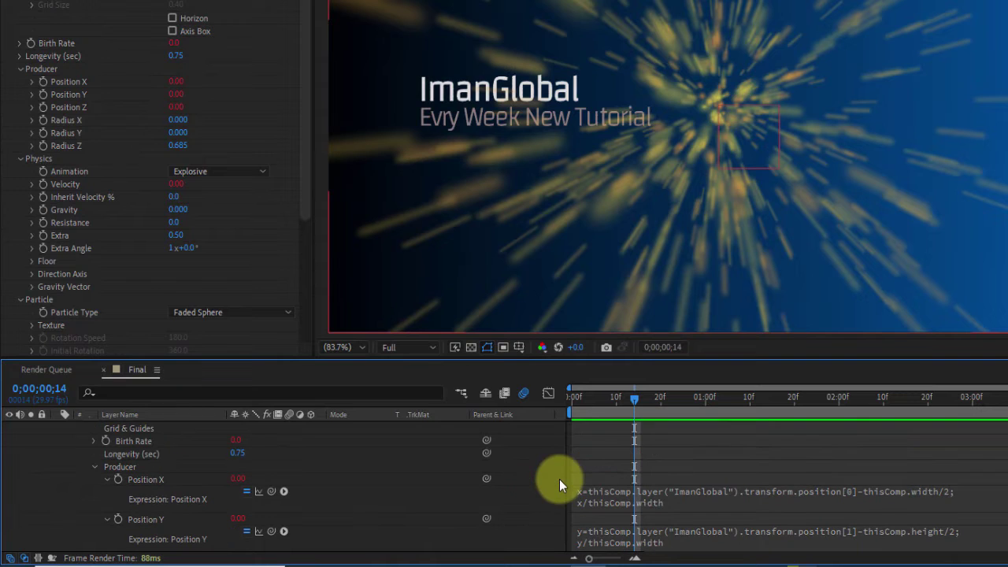
scroll(351, 459, up, 3)
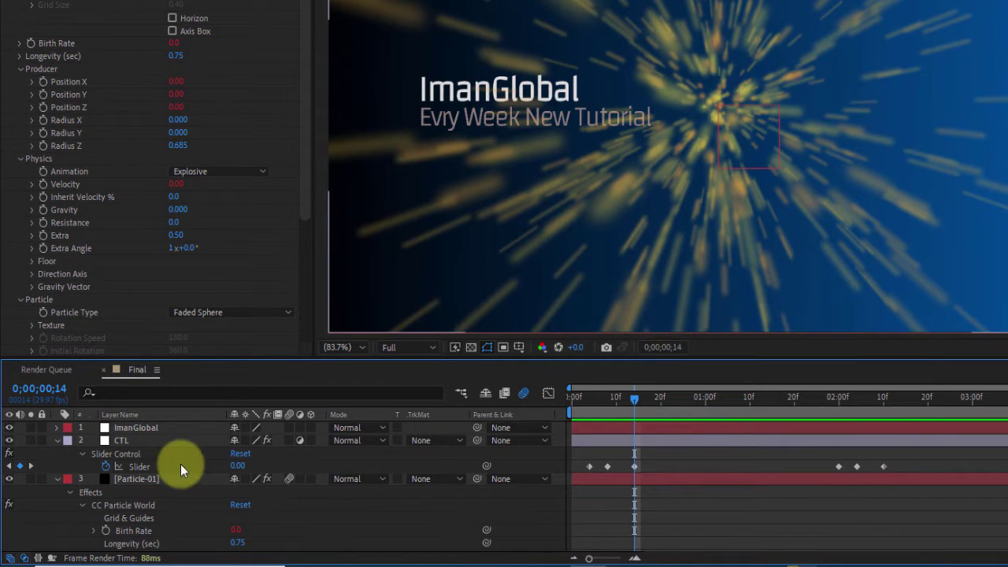
click(137, 429)
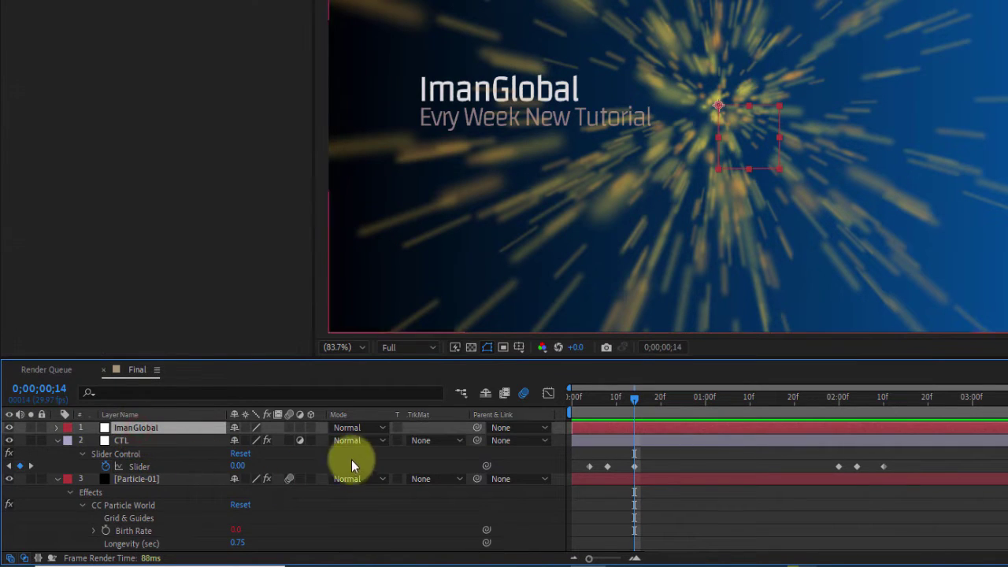
click(310, 427)
scroll(386, 484, down, 5)
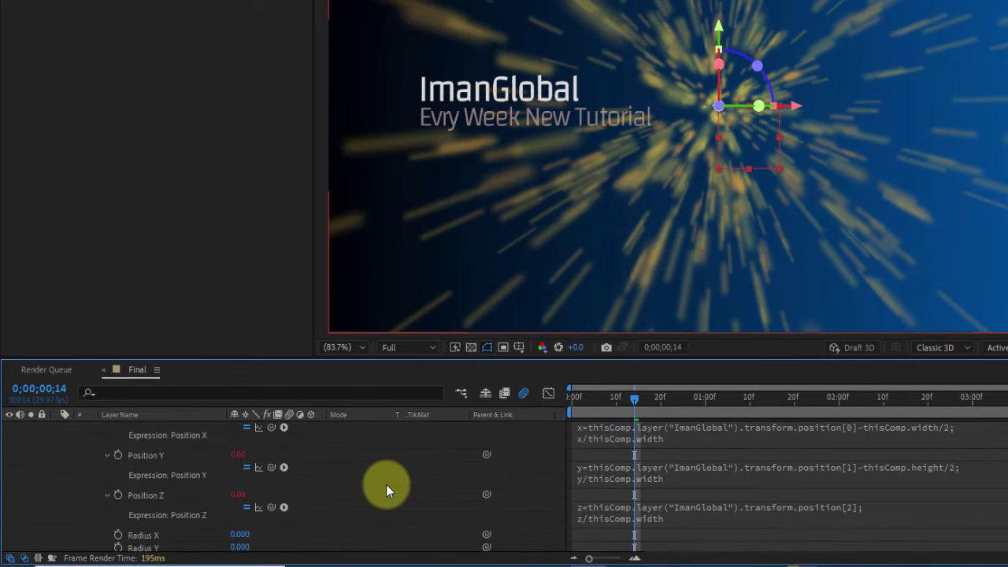
scroll(386, 485, up, 5)
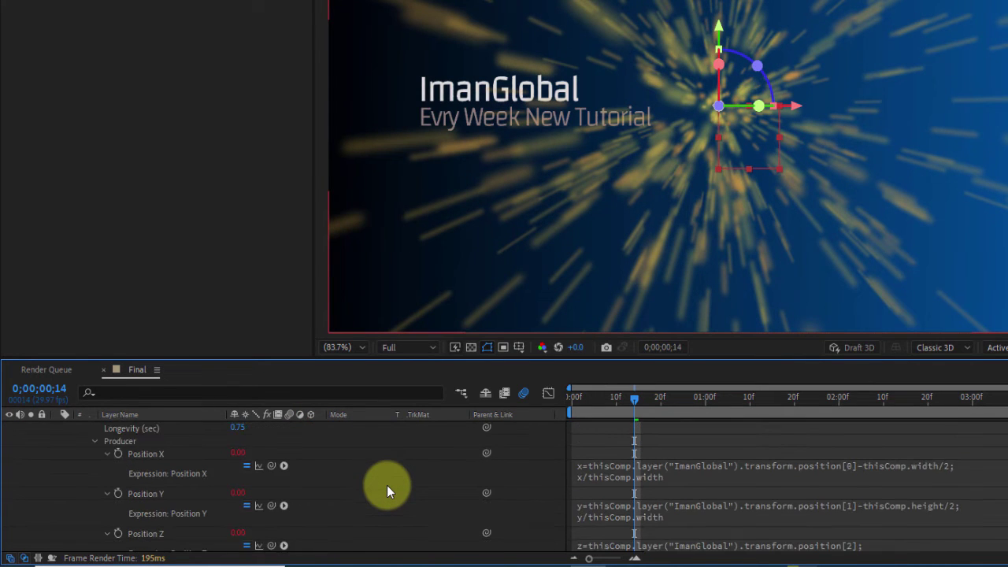
scroll(387, 485, up, 3)
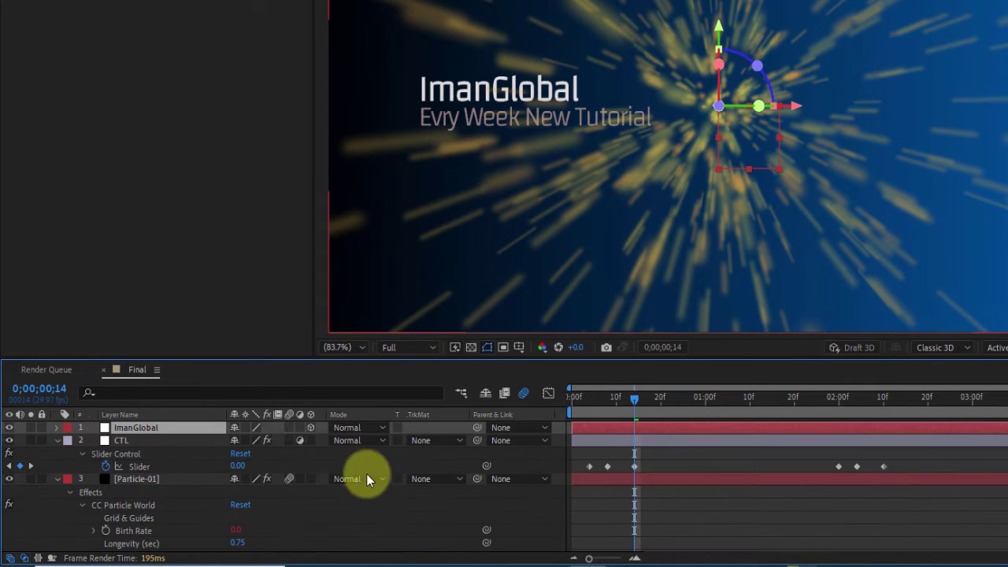
click(311, 427)
click(311, 427)
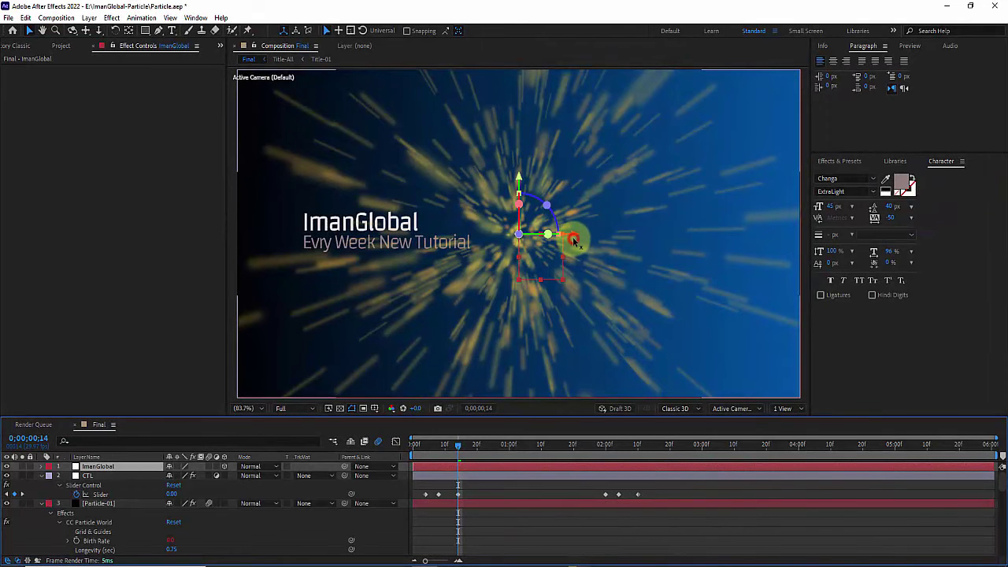
- Move the ImanGlobal null to the right along its X axis and down along its Y axis to shift the particle burst
drag(614, 242, 583, 244)
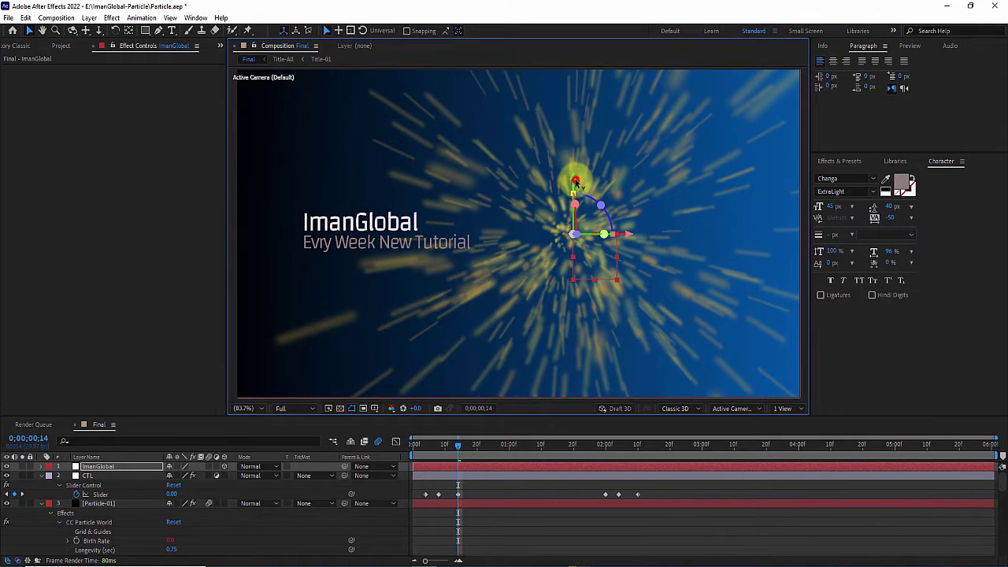
drag(577, 184, 592, 248)
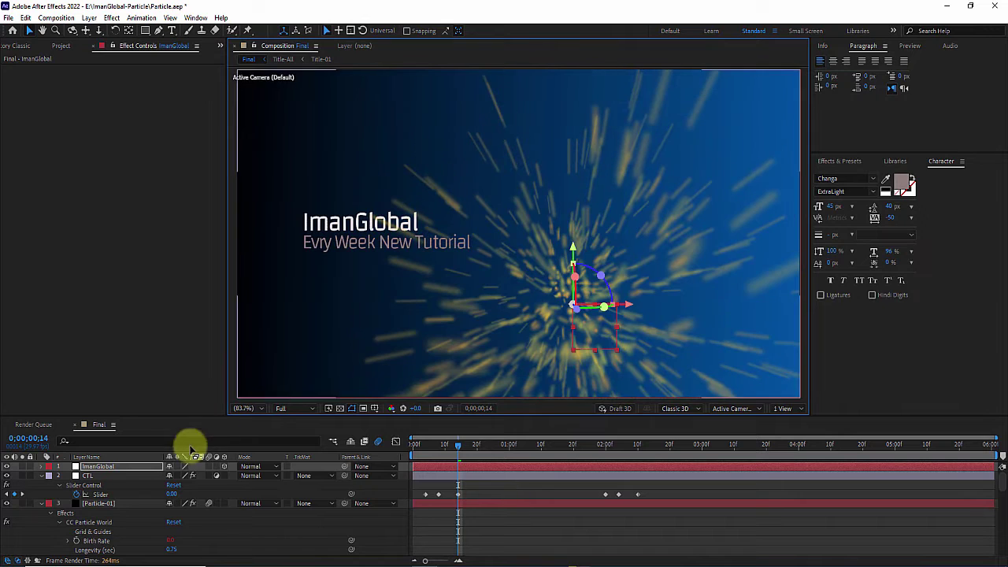
- Reset the transform of the ImanGlobal null so that the particle burst returns to the composition's center
right_click(131, 468)
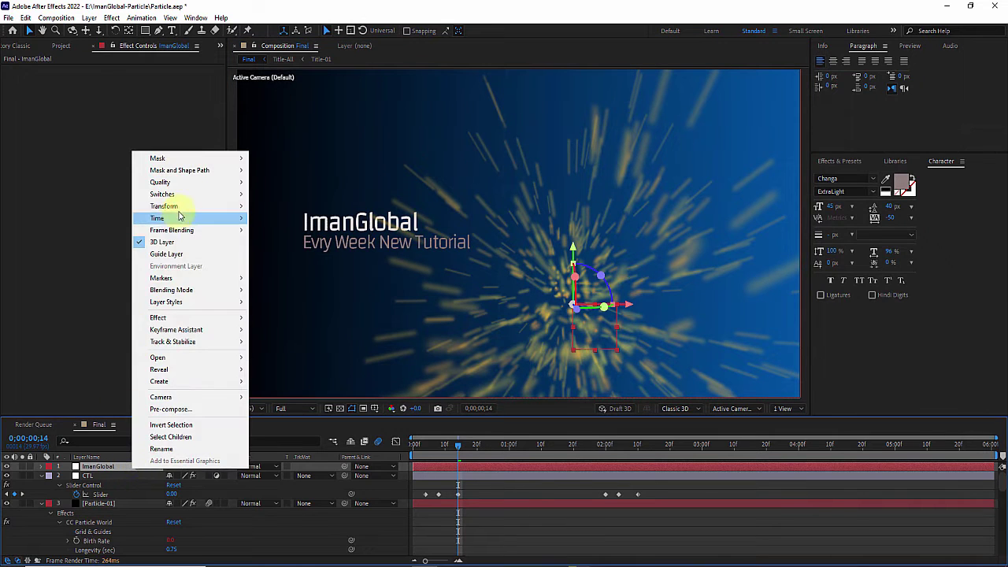
mouse_move(181, 206)
click(270, 204)
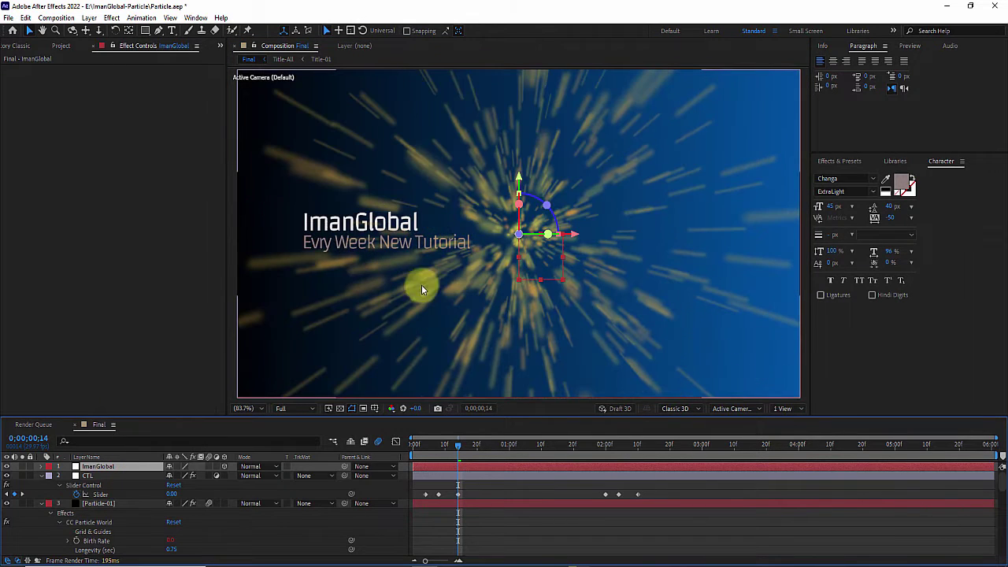
- Collapse the Particle-01 layer's expanded properties in the Final composition's timeline and select the CTL layer
scroll(472, 305, down, 1)
scroll(218, 502, down, 2)
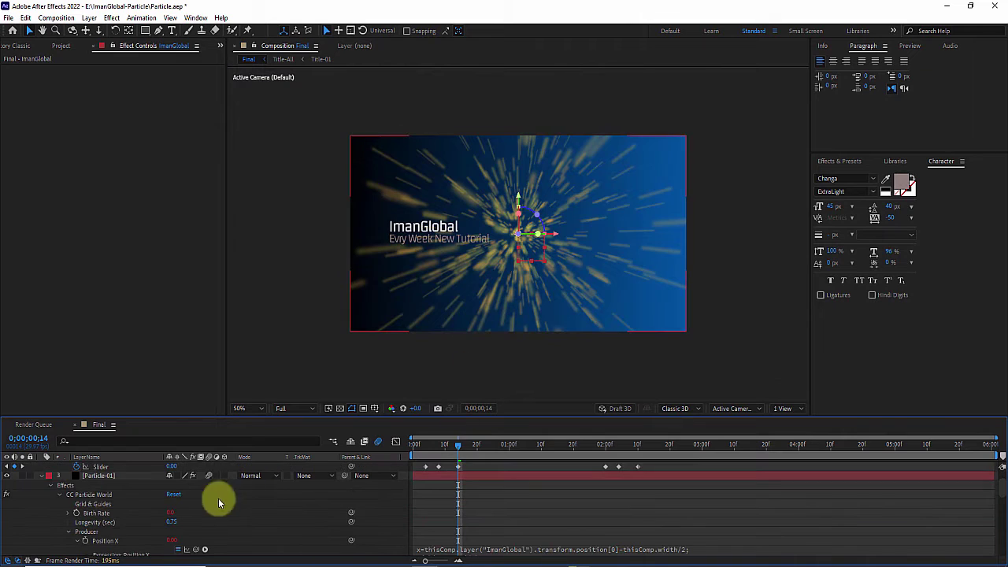
click(44, 479)
click(95, 494)
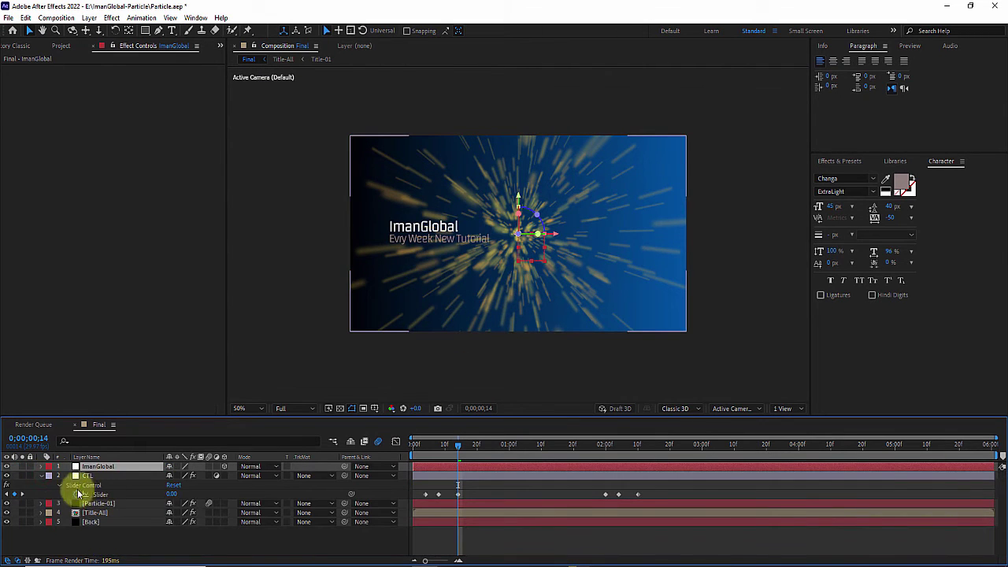
click(112, 473)
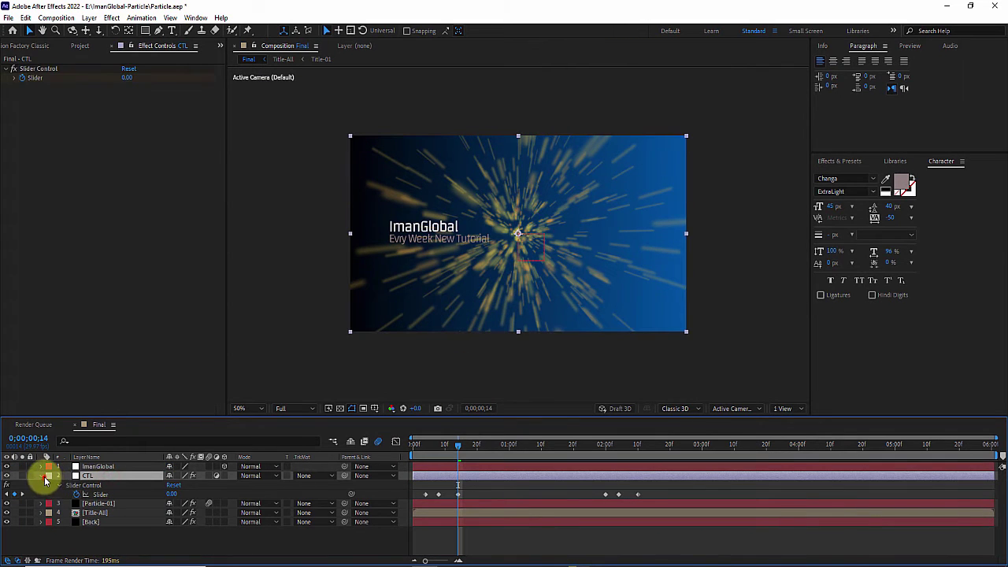
click(45, 481)
- At 0;00;02;07, change the CC Particle World Birth Color on Particle-01 to light blue 82B1FF
drag(449, 447, 628, 444)
click(101, 503)
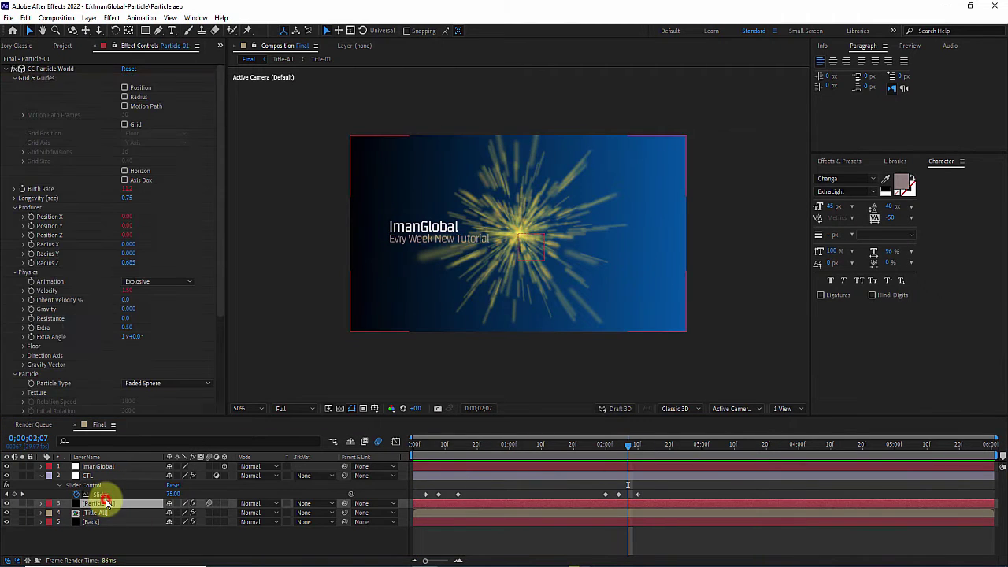
scroll(76, 310, down, 2)
scroll(77, 309, down, 3)
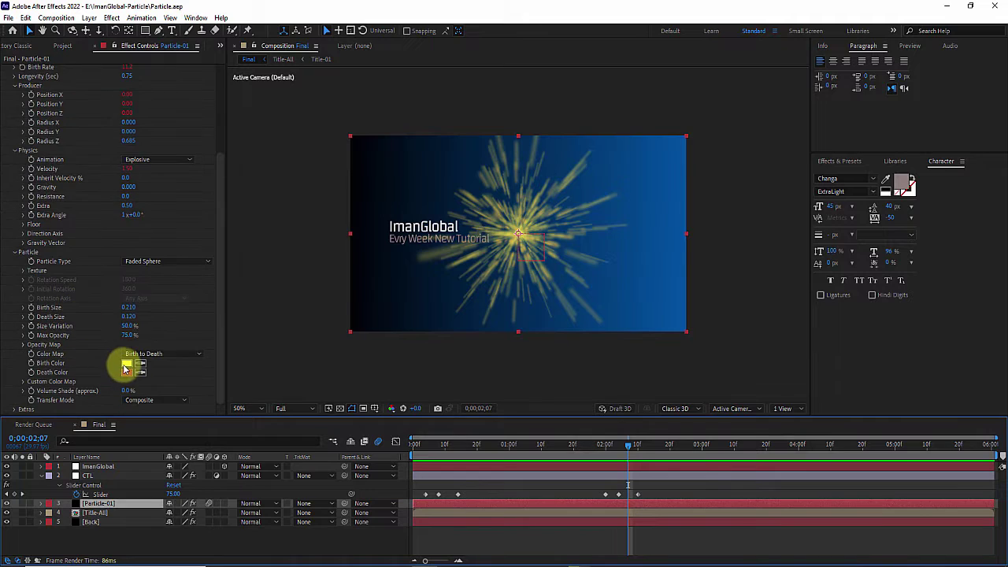
click(125, 364)
click(280, 325)
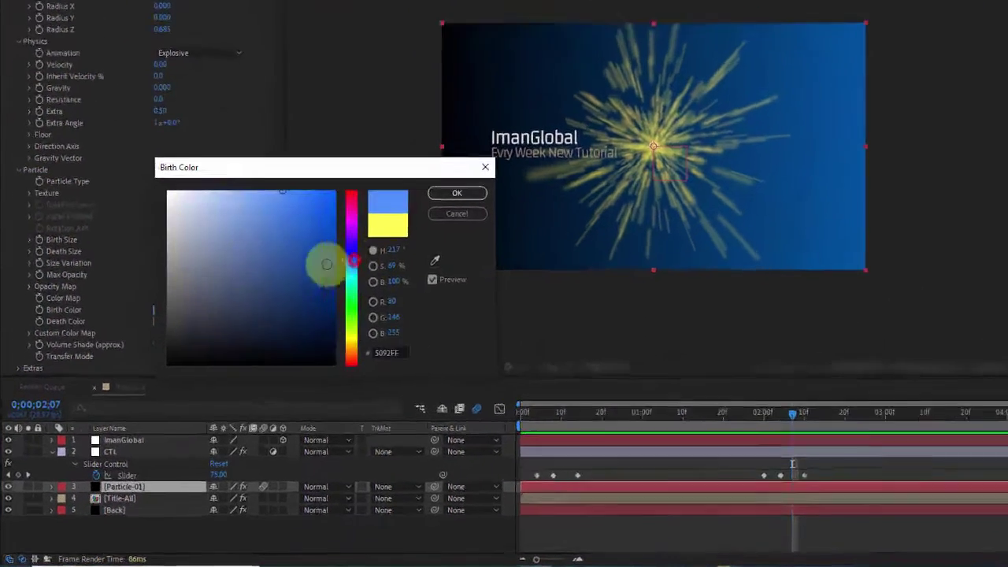
drag(187, 285, 179, 266)
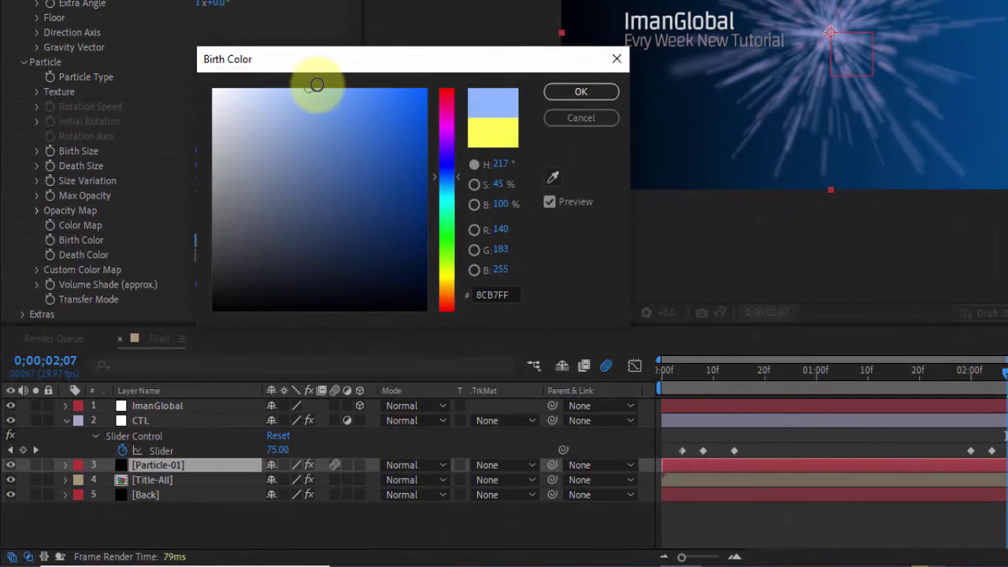
click(581, 99)
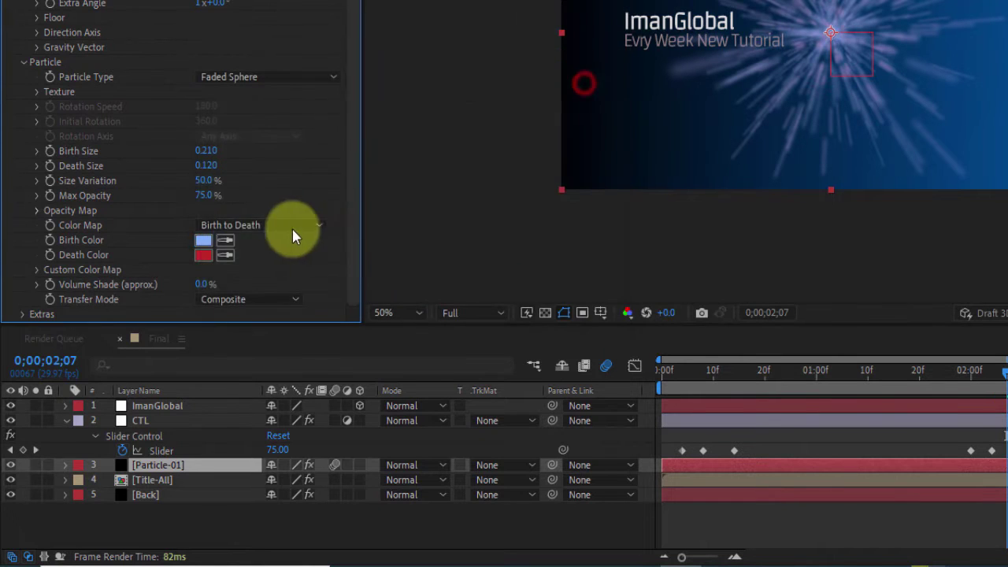
- Change the CC Particle World Death Color on Particle-01 from red to a bright, saturated blue
click(204, 256)
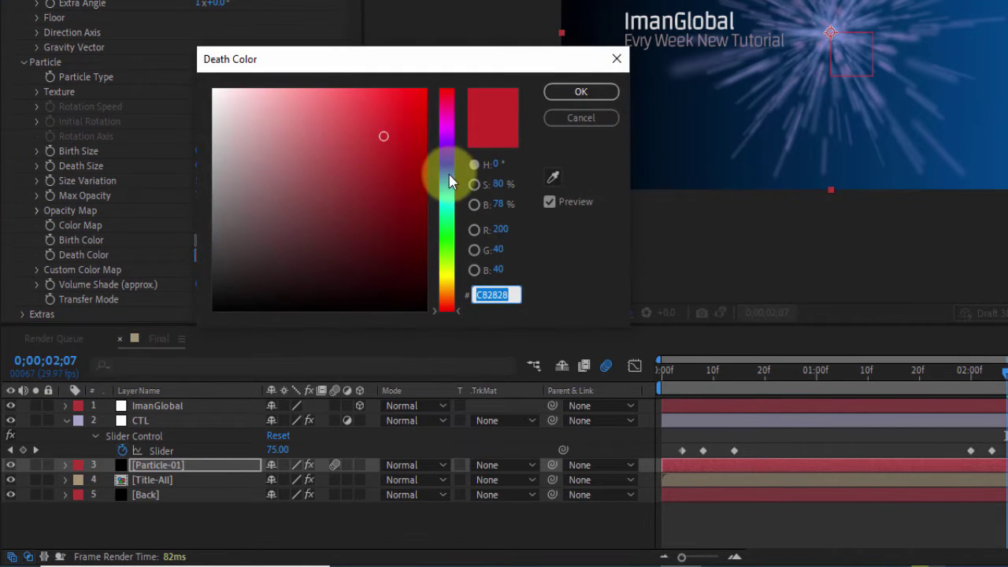
click(449, 174)
drag(389, 152, 404, 50)
click(602, 93)
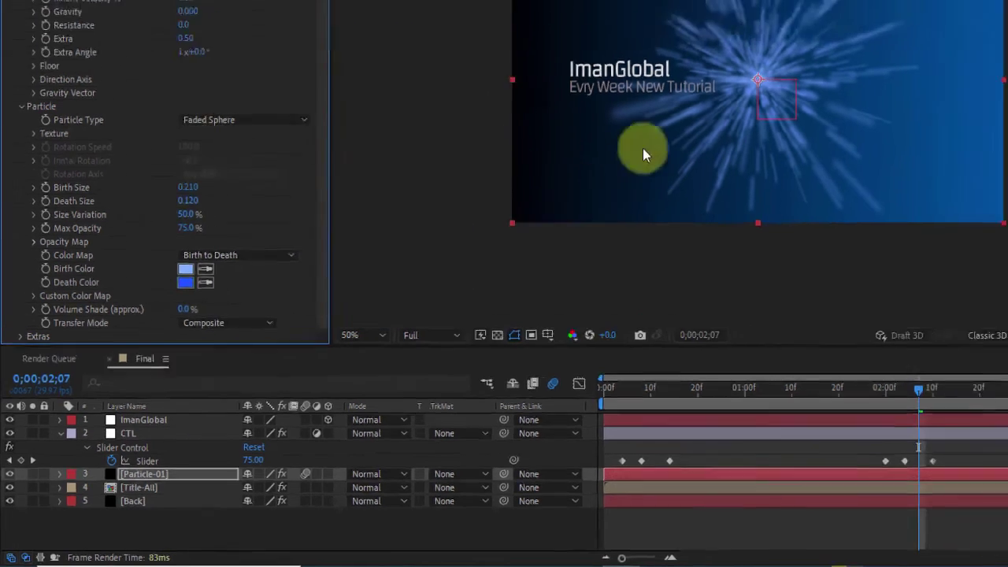
- Apply the Frischluft FL Out Of Focus effect to Particle-01 and set its blur radius to 30
scroll(54, 98, up, 4)
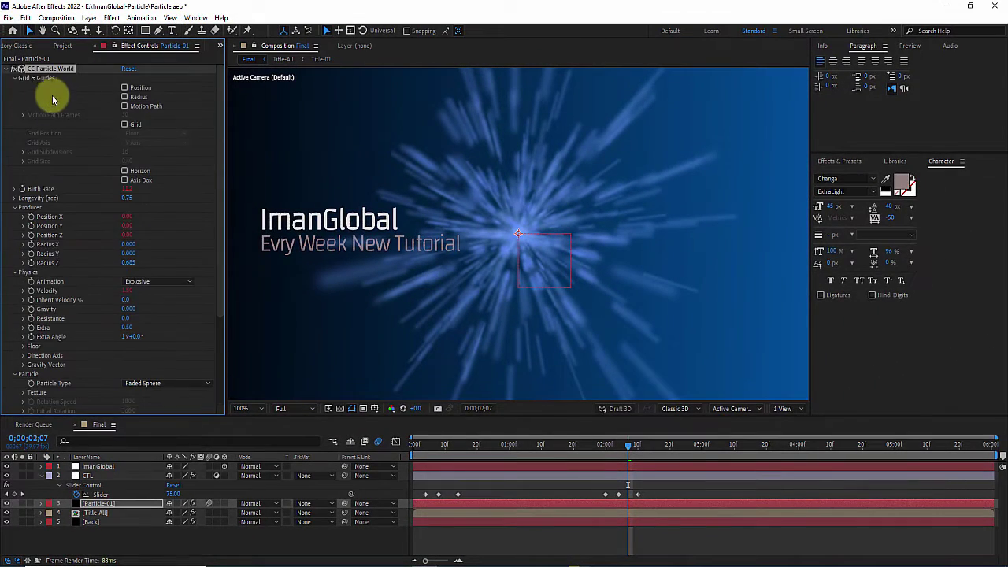
click(7, 70)
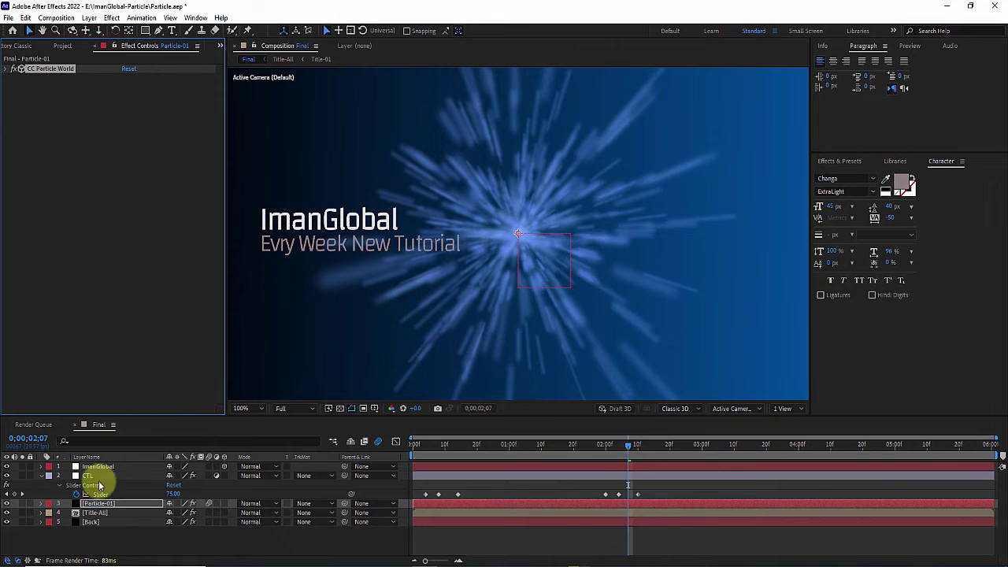
click(100, 505)
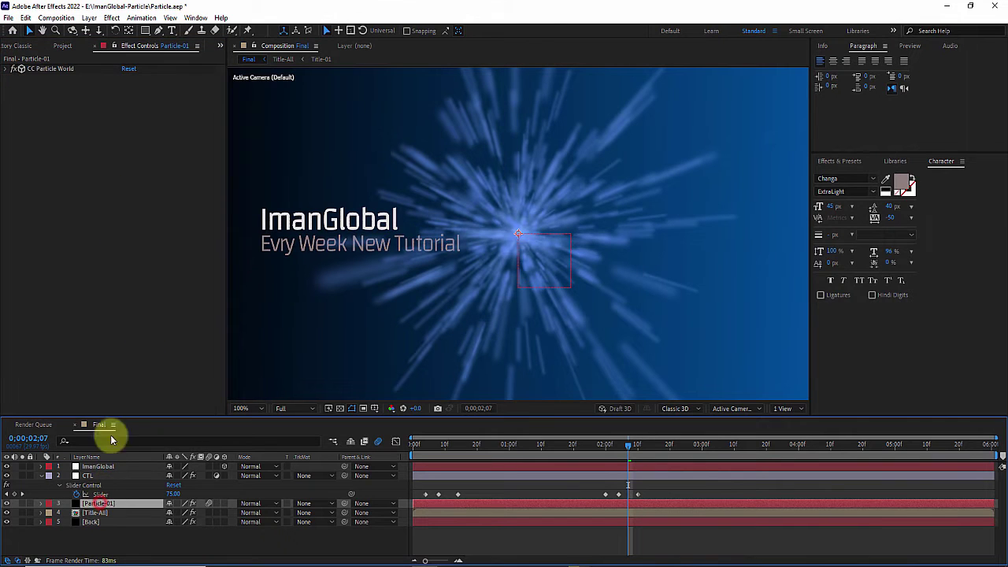
click(115, 17)
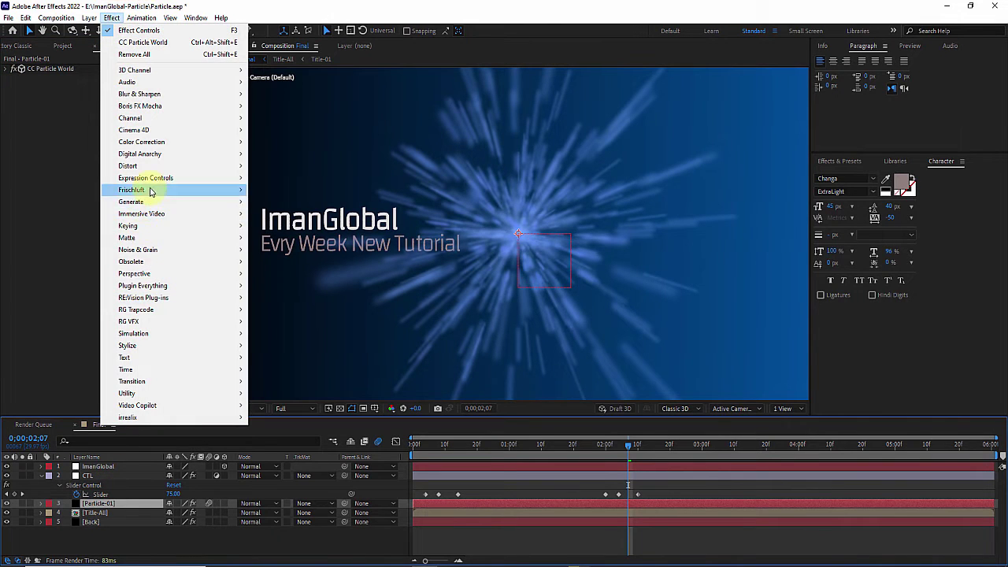
mouse_move(156, 192)
click(296, 202)
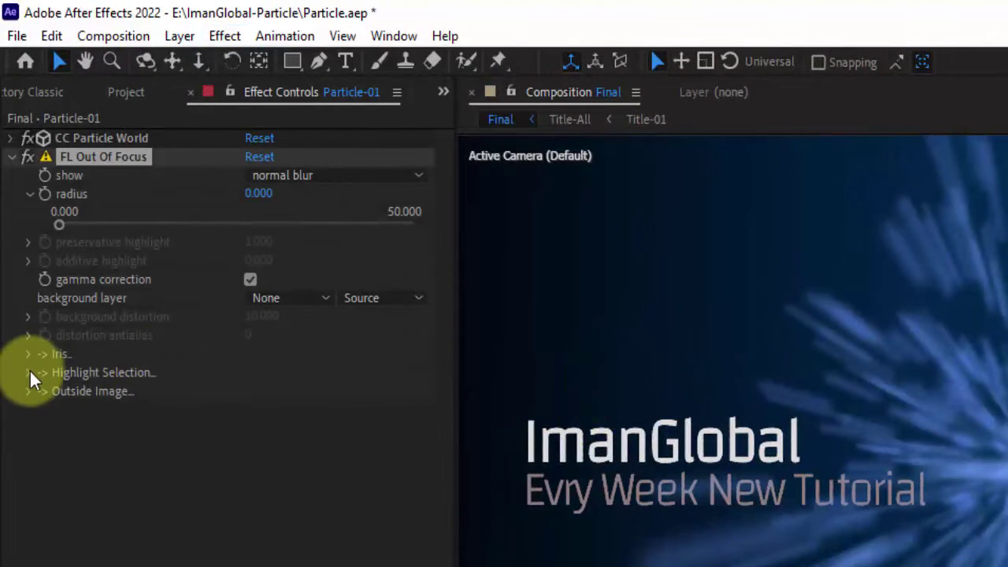
click(260, 195)
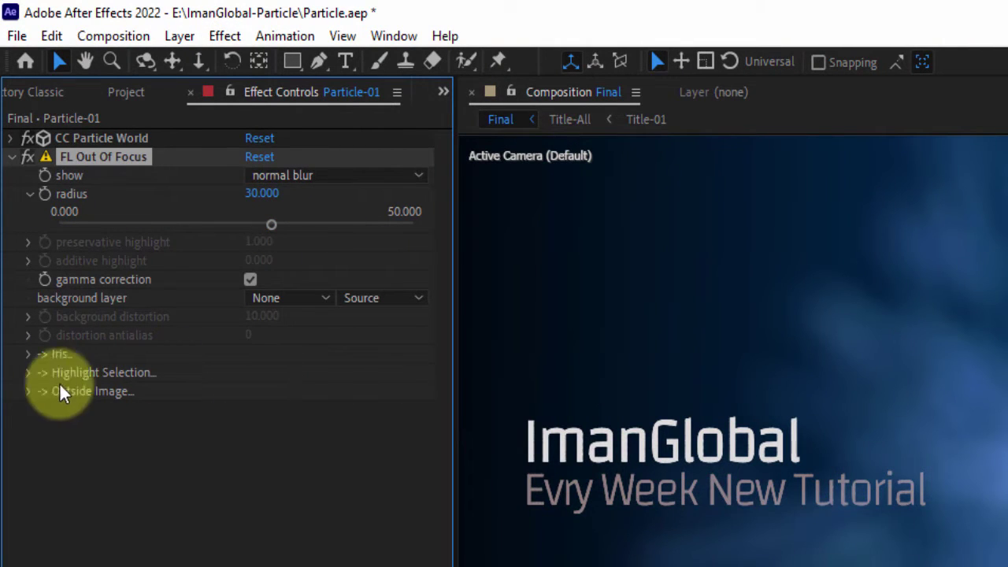
- Enable Highlight Selection in FL Out Of Focus with a lightness start of 57 and an additive highlight of 2.610
click(28, 373)
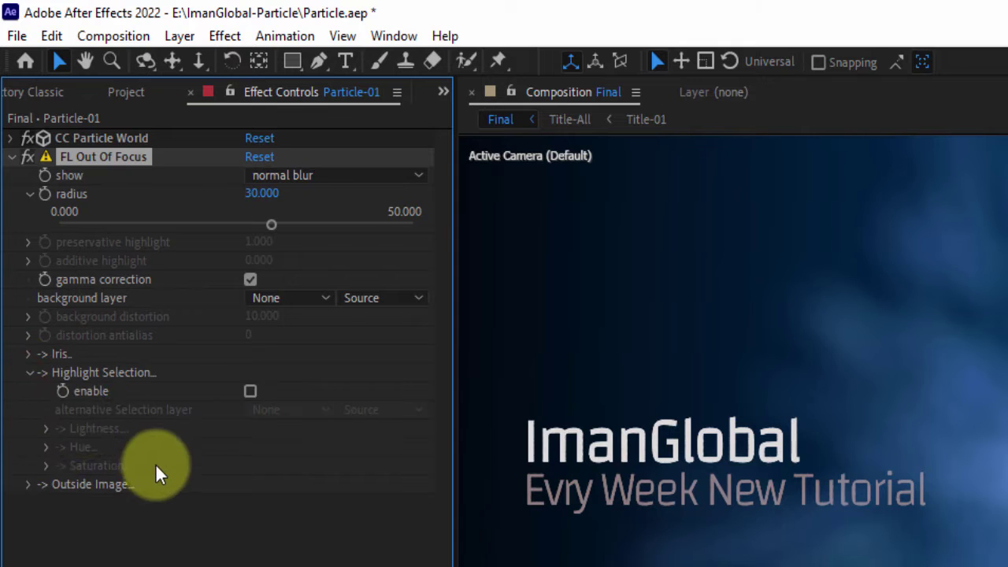
click(250, 390)
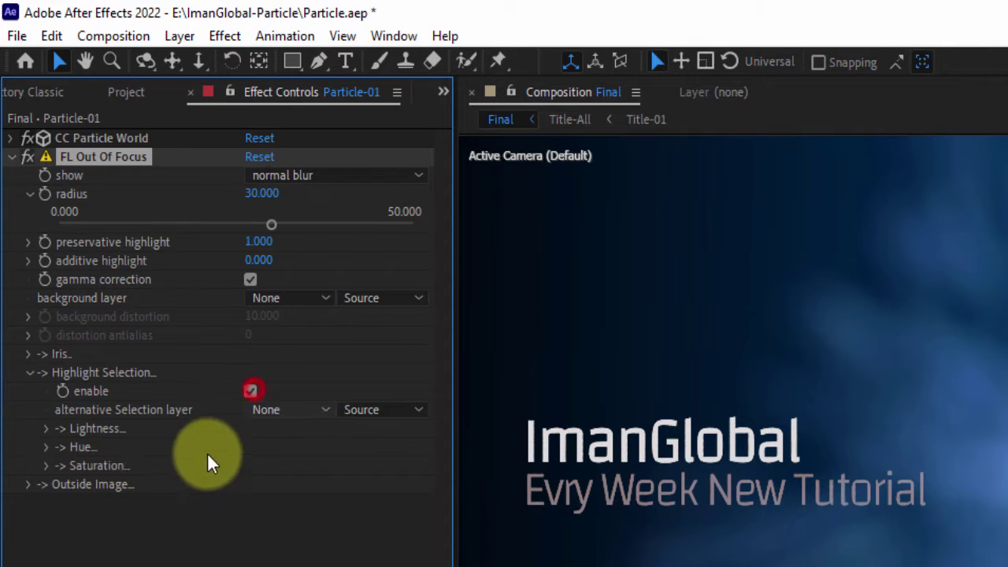
click(45, 428)
drag(270, 447, 118, 447)
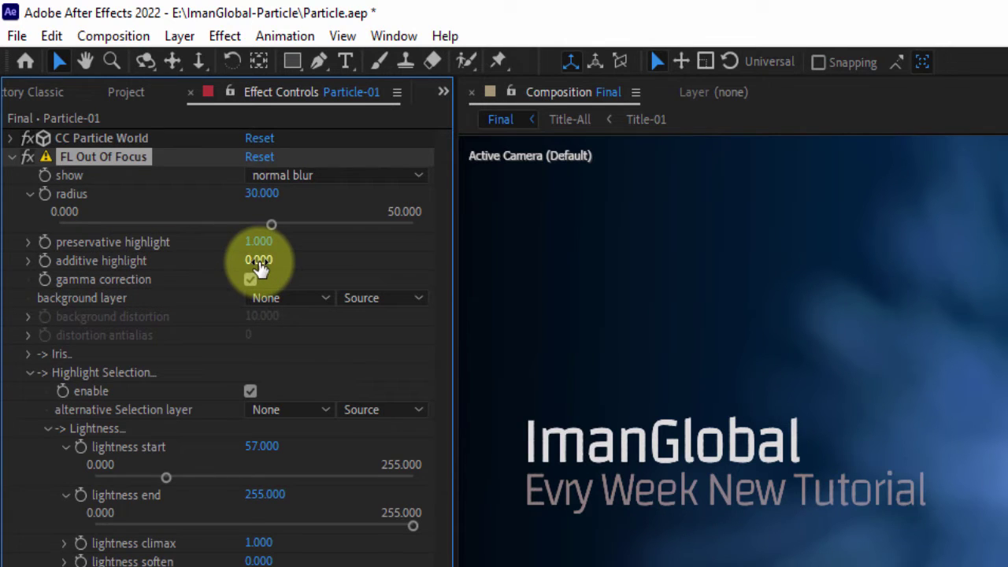
drag(269, 261, 562, 278)
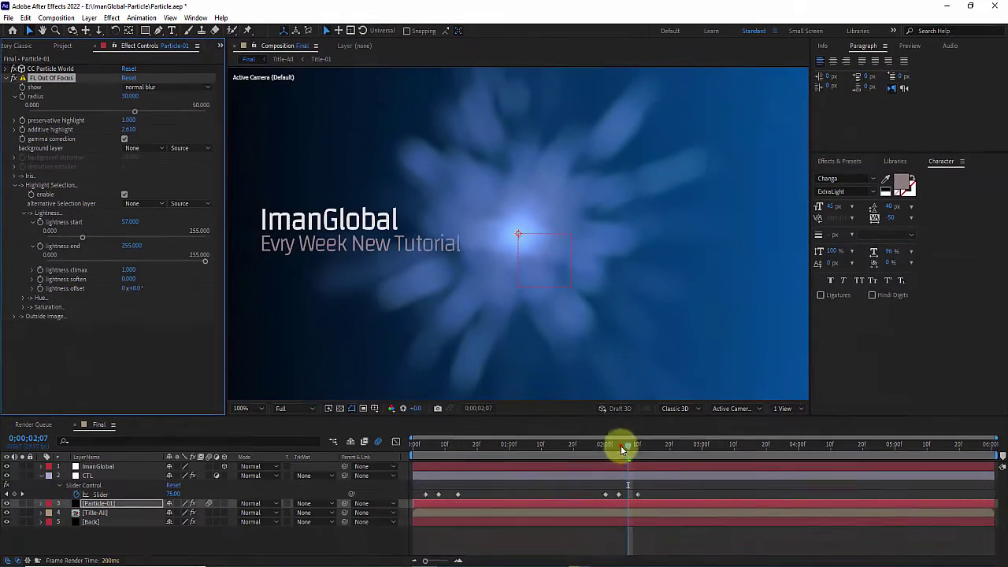
- Check the blurred bursts around 0;00;02;08 and 0;00;00;15, and set the FL Out Of Focus radius to 35
drag(607, 448, 640, 446)
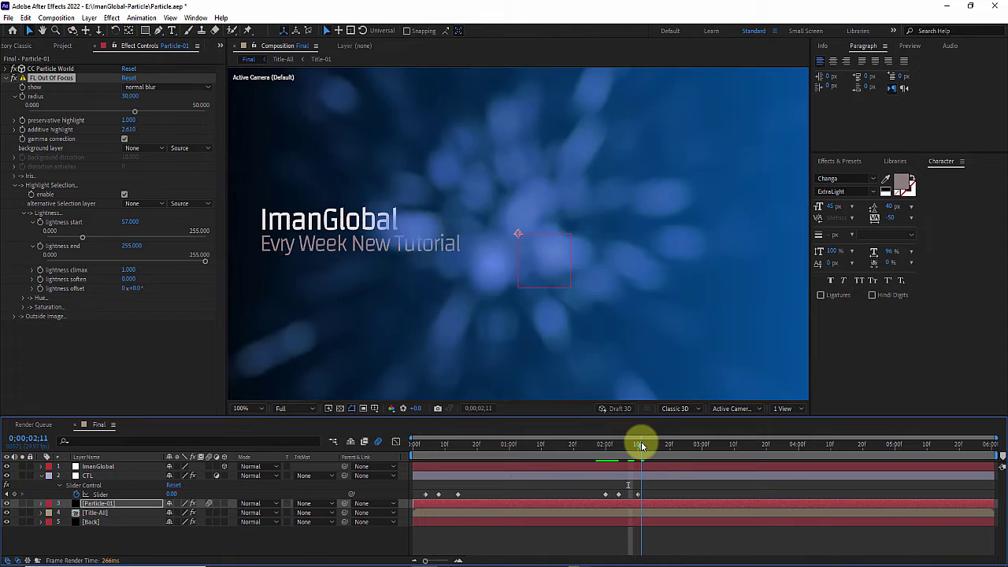
key(comma)
key(comma)
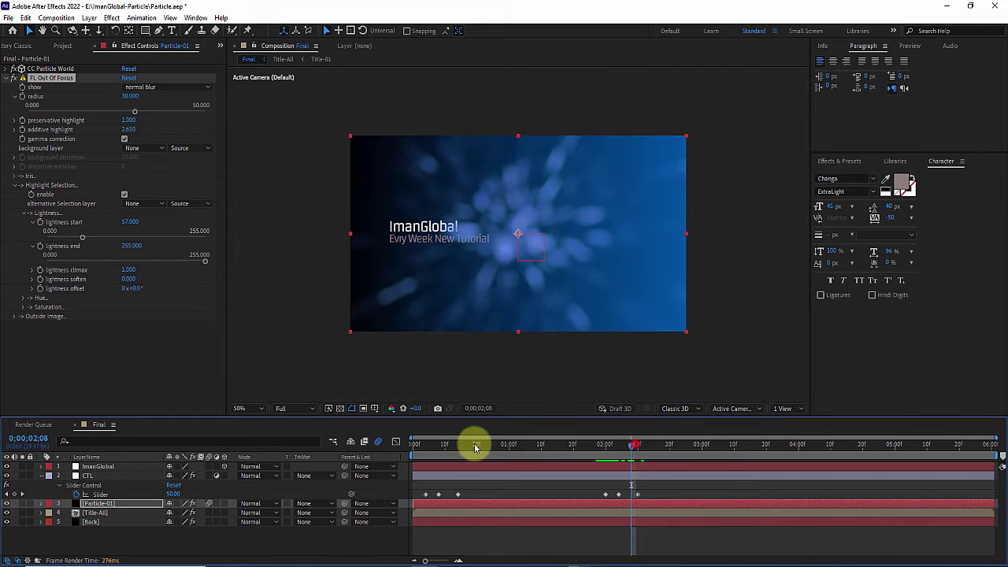
click(428, 446)
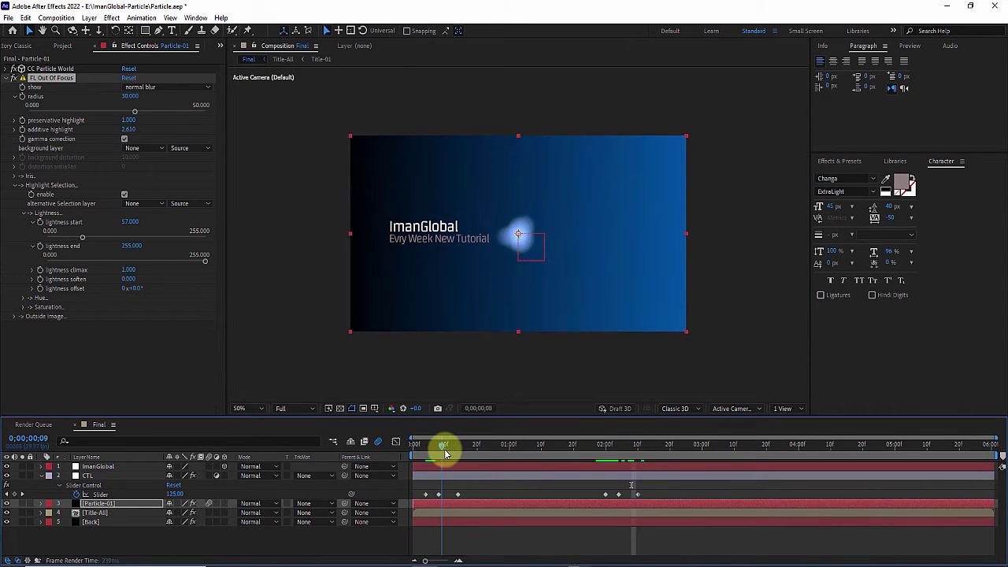
drag(445, 454, 452, 451)
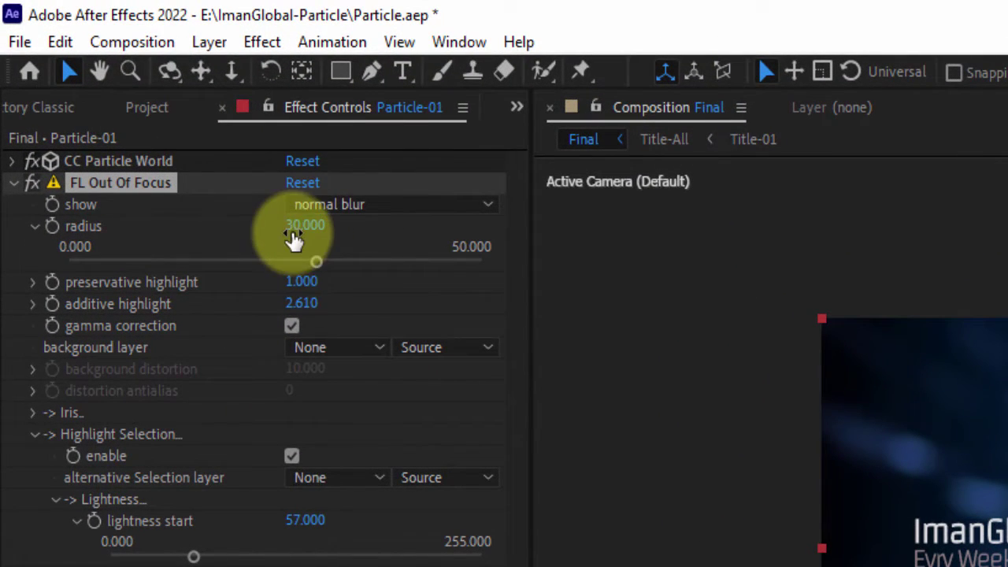
click(225, 175)
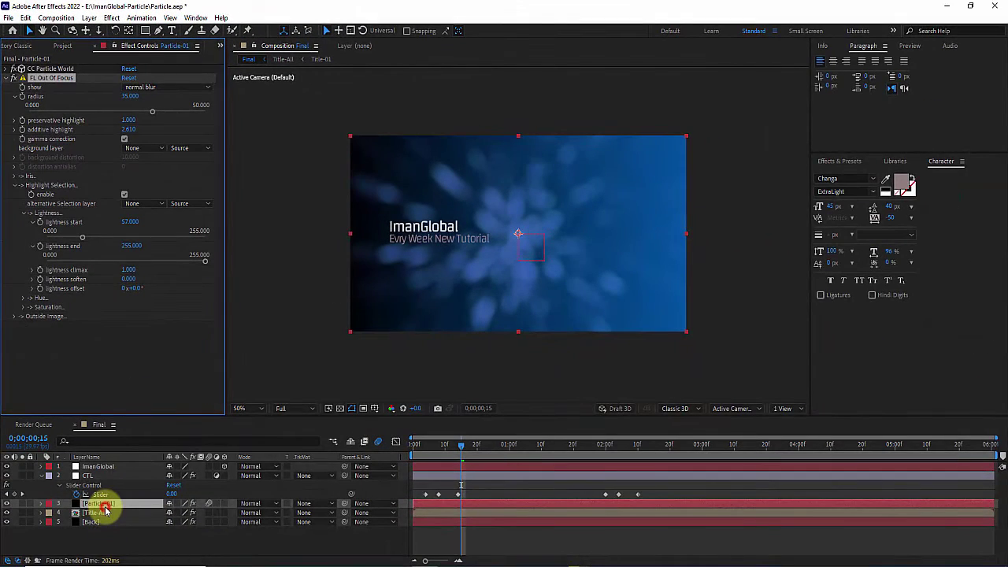
- Change the CC Particle World Birth Color on Particle-01 to the deeper blue 307EFF
click(105, 509)
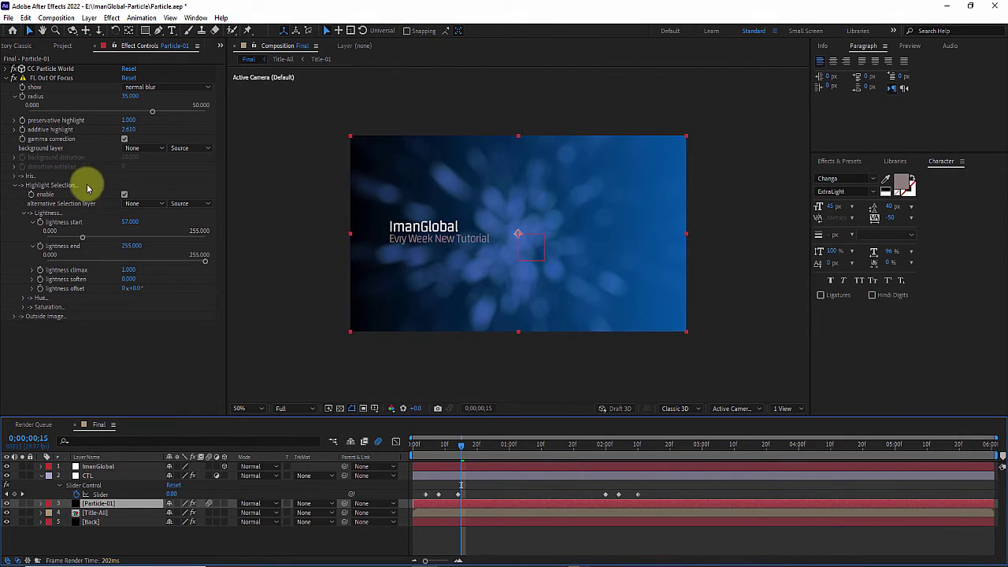
click(6, 68)
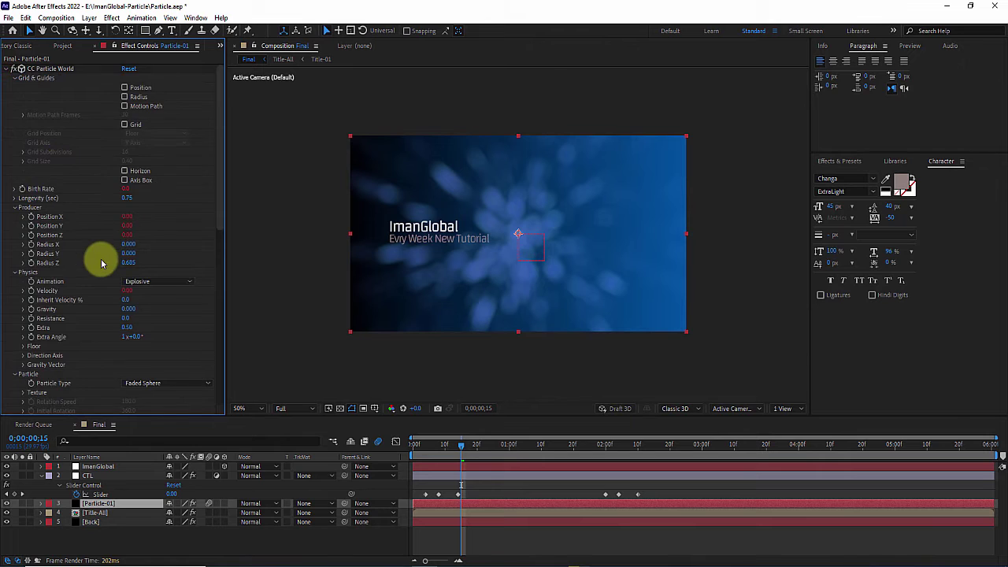
scroll(101, 268, down, 5)
click(129, 241)
click(233, 286)
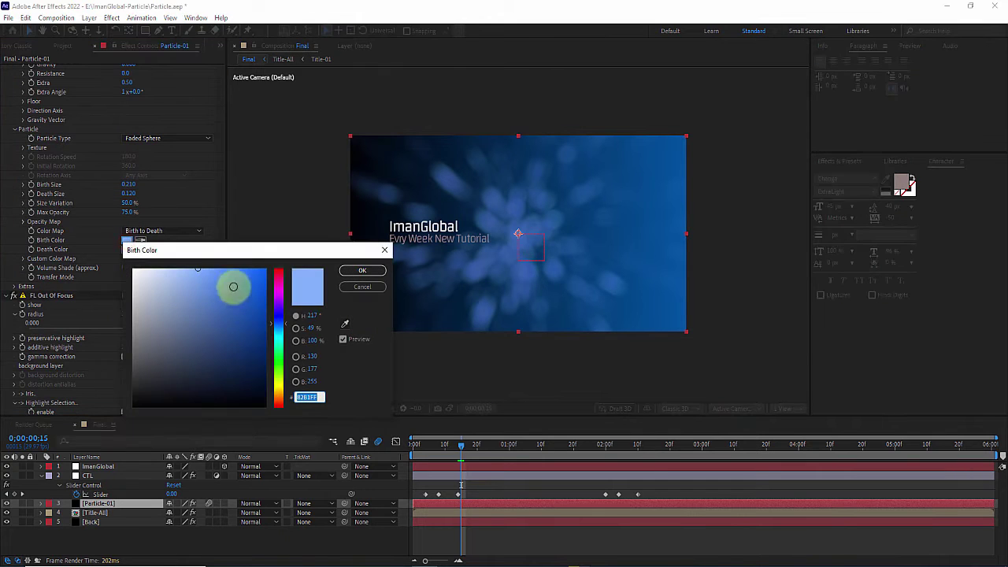
mouse_move(243, 272)
mouse_down()
mouse_move(265, 266)
mouse_move(246, 257)
mouse_up()
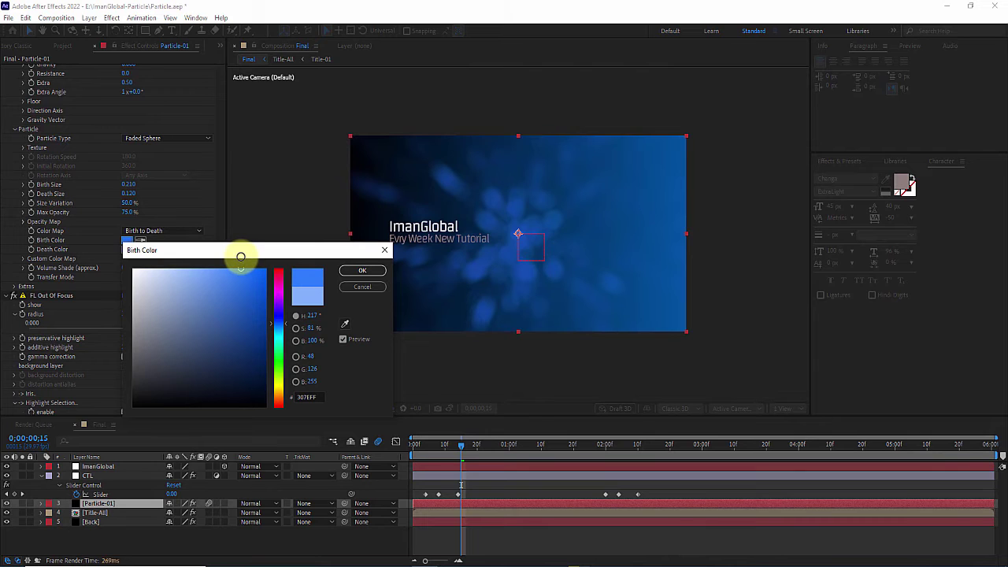
click(364, 271)
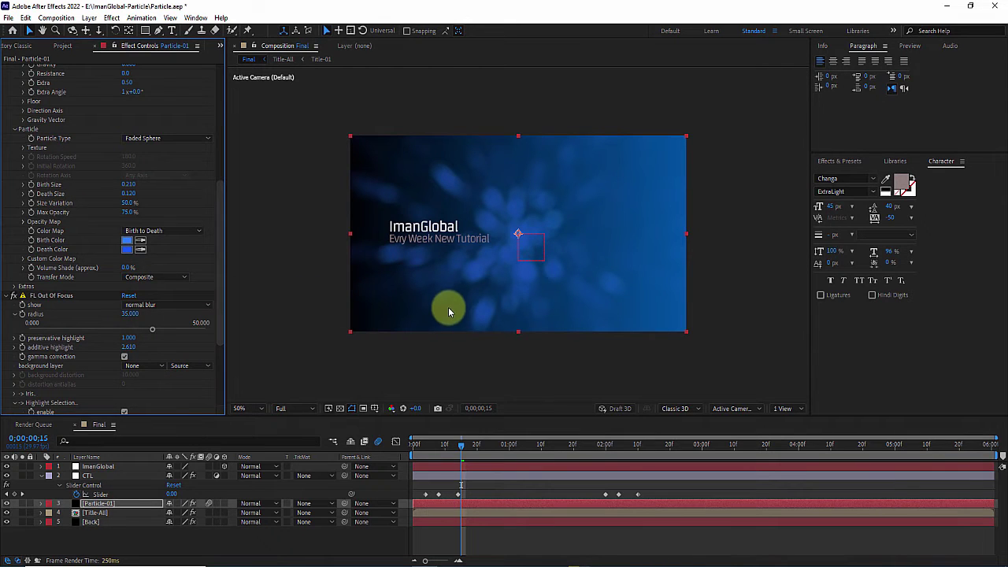
- Change the CC Particle World Death Color on Particle-01 to the muted blue 5B80DE
click(127, 249)
mouse_move(209, 288)
mouse_down()
mouse_move(224, 279)
mouse_move(181, 265)
mouse_move(212, 261)
mouse_up()
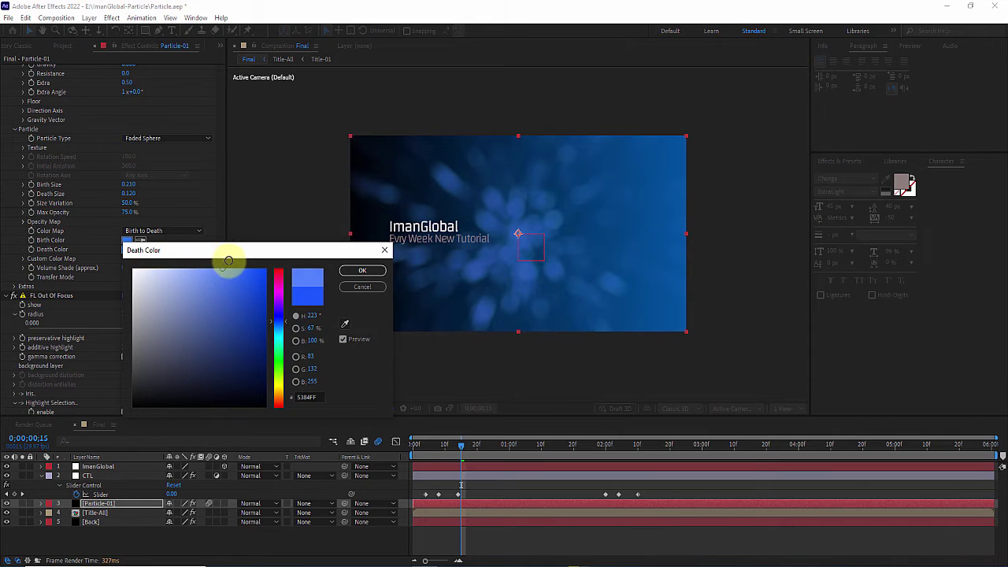
drag(217, 286, 210, 285)
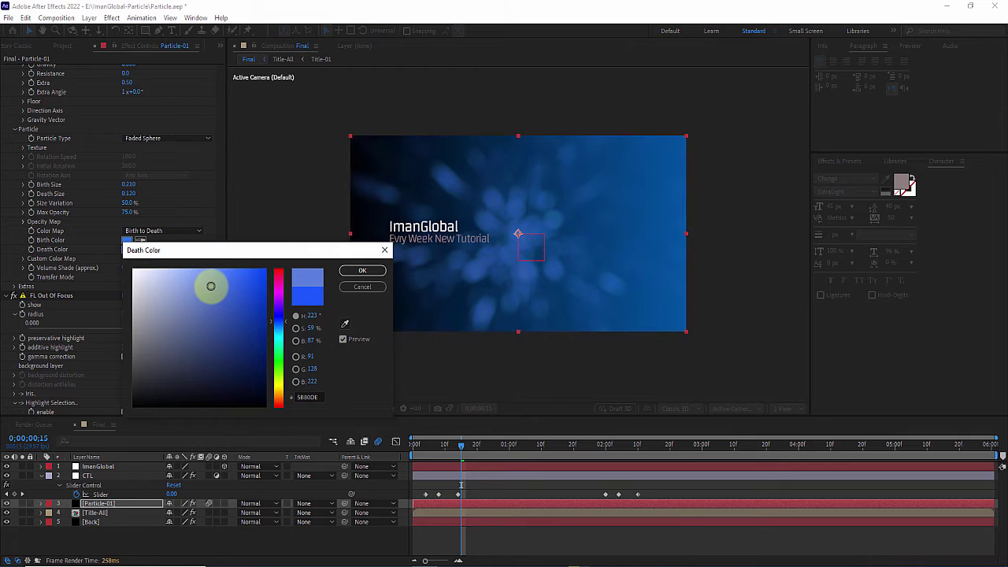
click(364, 273)
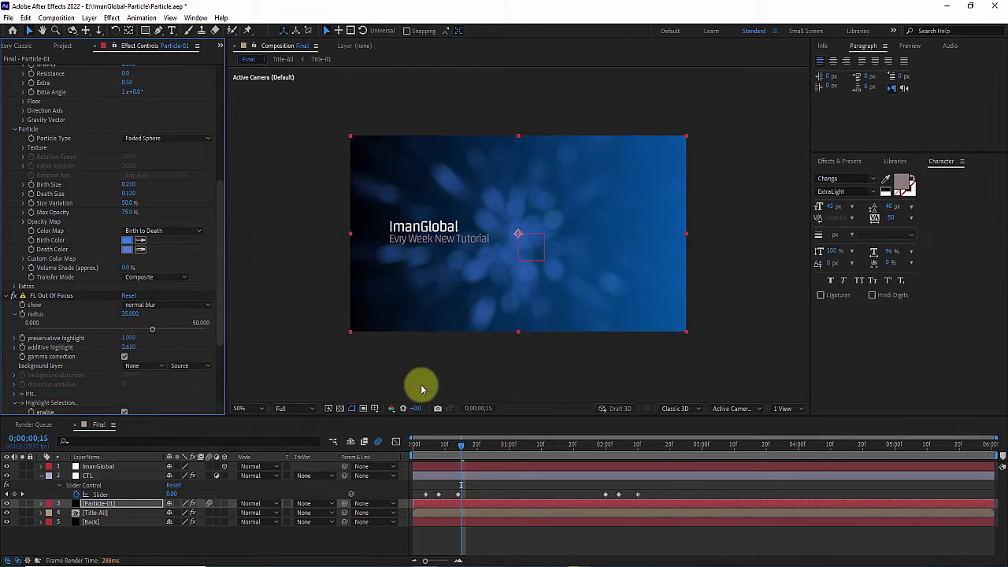
- Set the CC Particle World producer Radius X to 0.150 and Radius Y to 0.120 on Particle-01, and preview the burst
drag(455, 449, 423, 443)
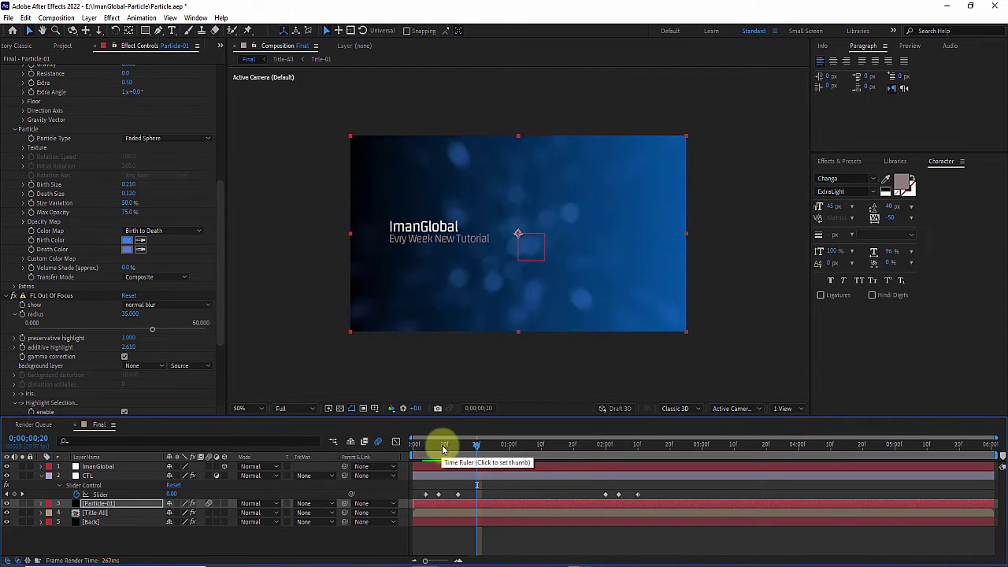
mouse_move(443, 446)
mouse_down()
mouse_move(429, 446)
mouse_move(460, 447)
mouse_up()
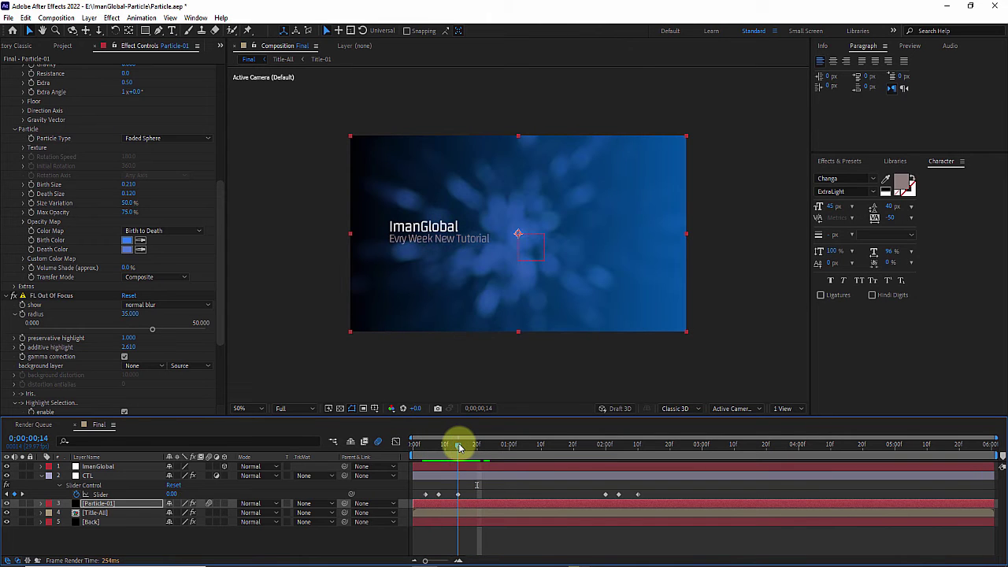
scroll(77, 197, up, 5)
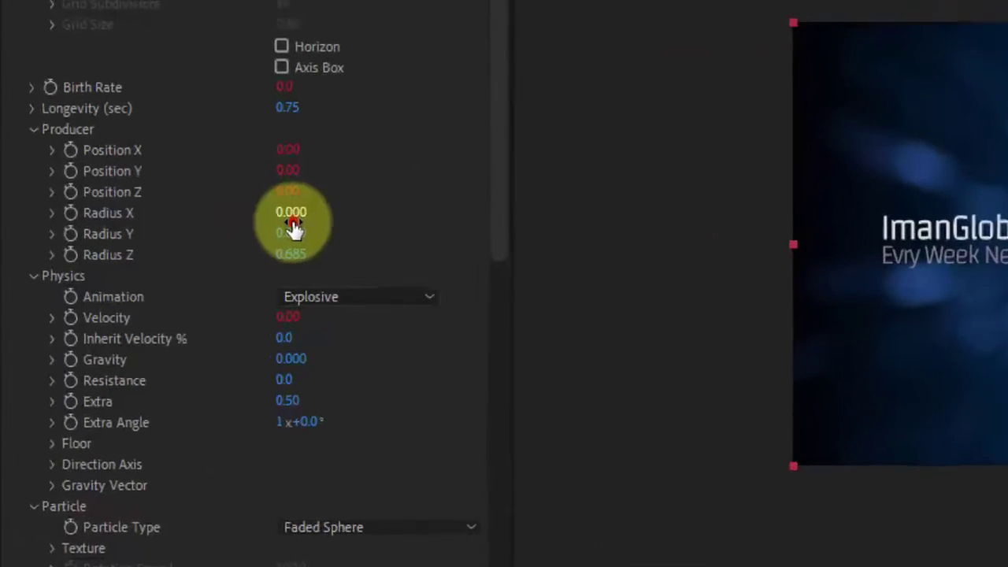
drag(129, 223, 137, 222)
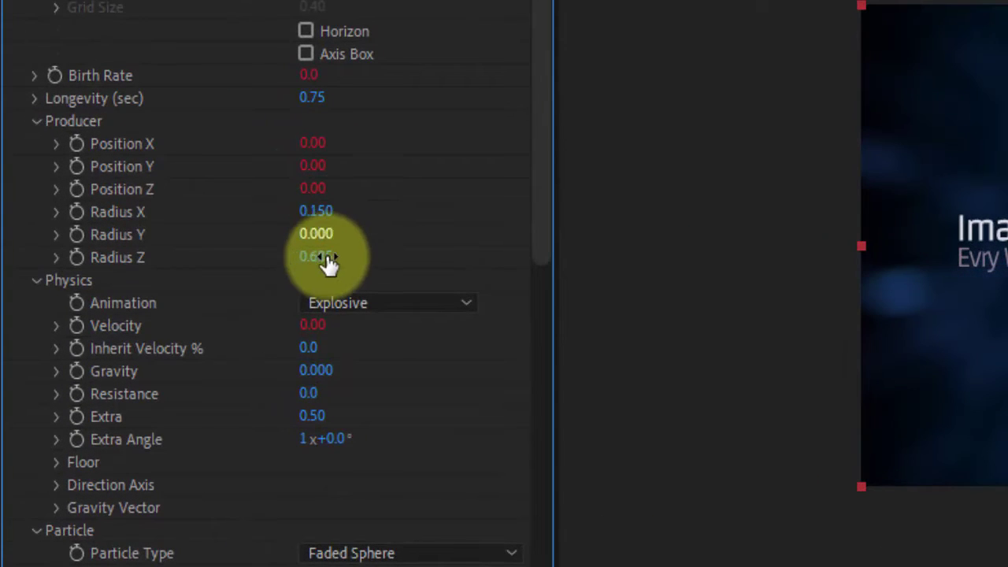
click(325, 234)
drag(324, 234, 337, 236)
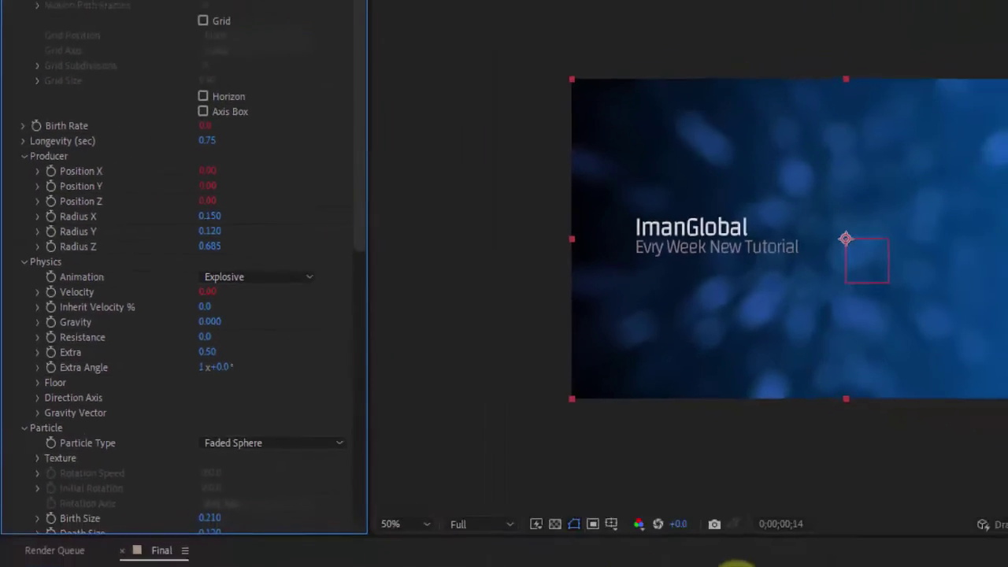
click(425, 445)
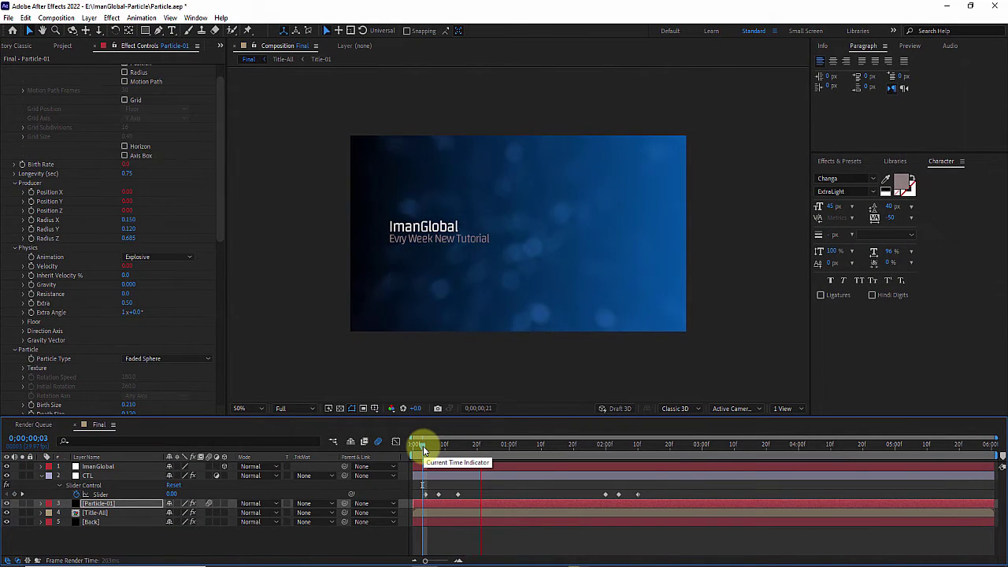
key(space)
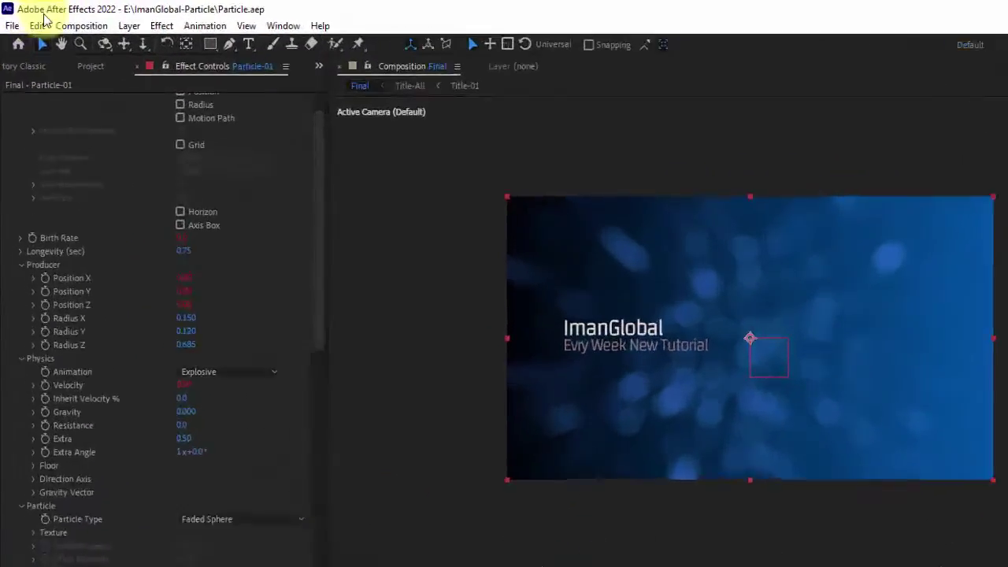
- Duplicate the Particle-01 layer, solo the upper copy and open its CC Particle World Producer settings
click(25, 18)
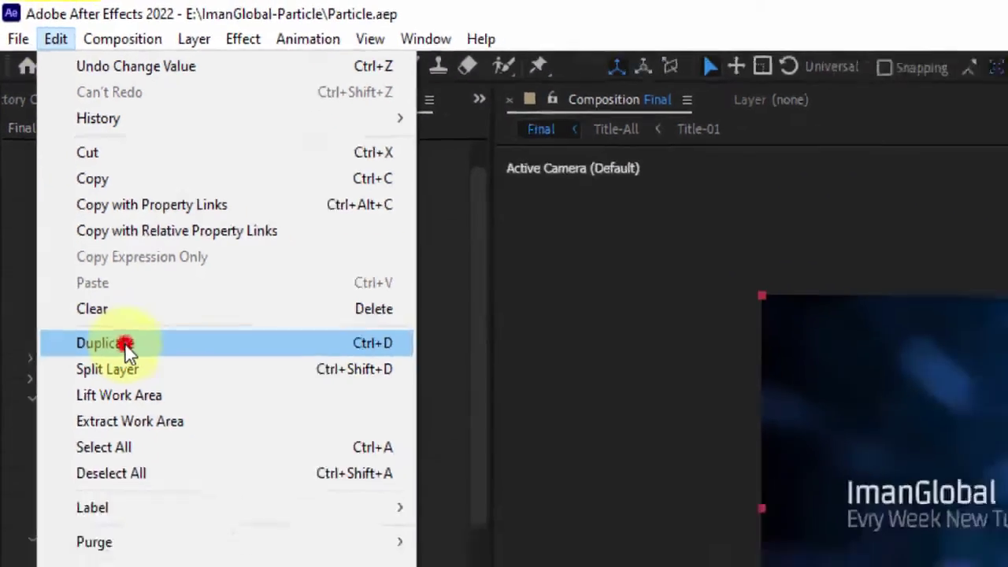
click(153, 422)
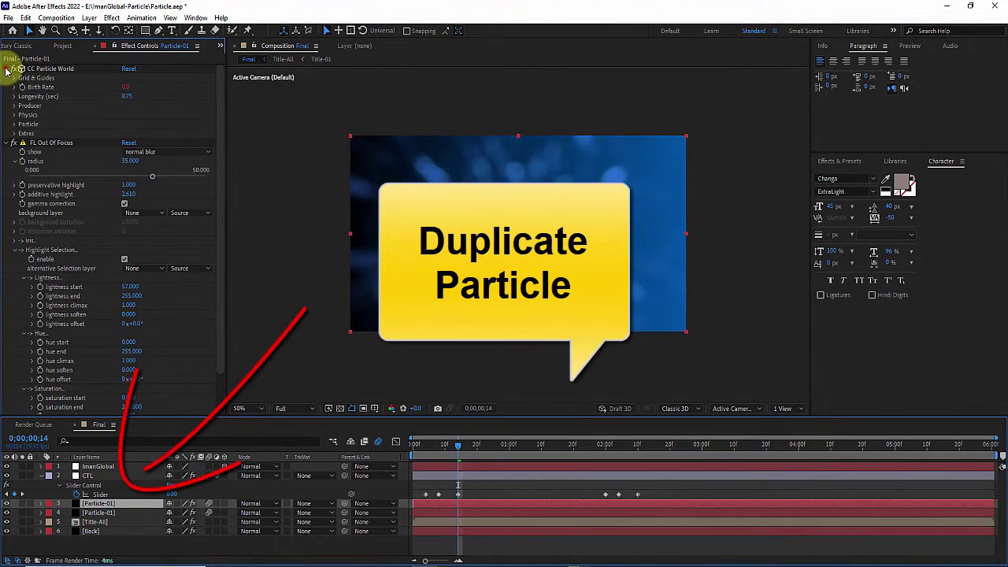
click(10, 69)
click(8, 79)
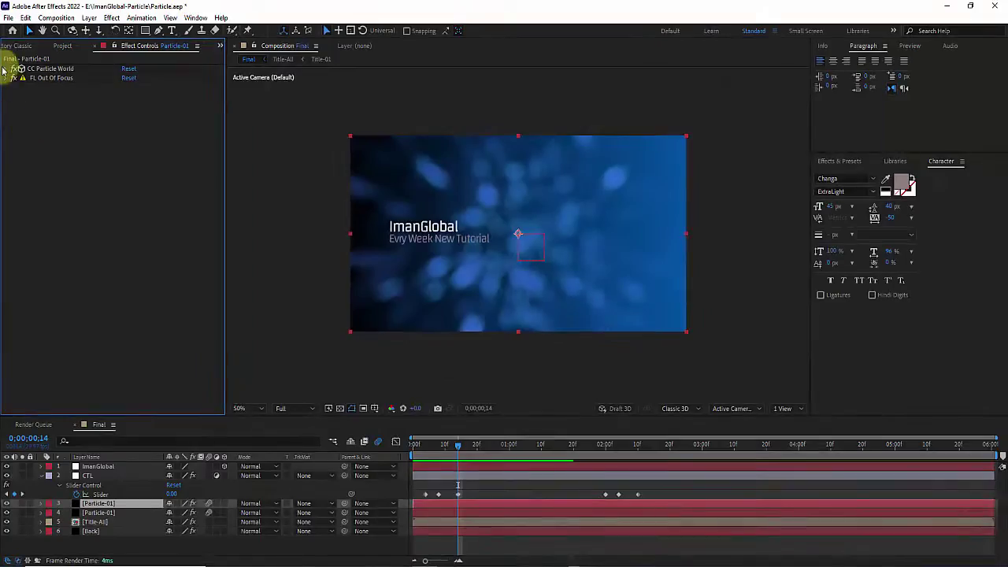
click(7, 70)
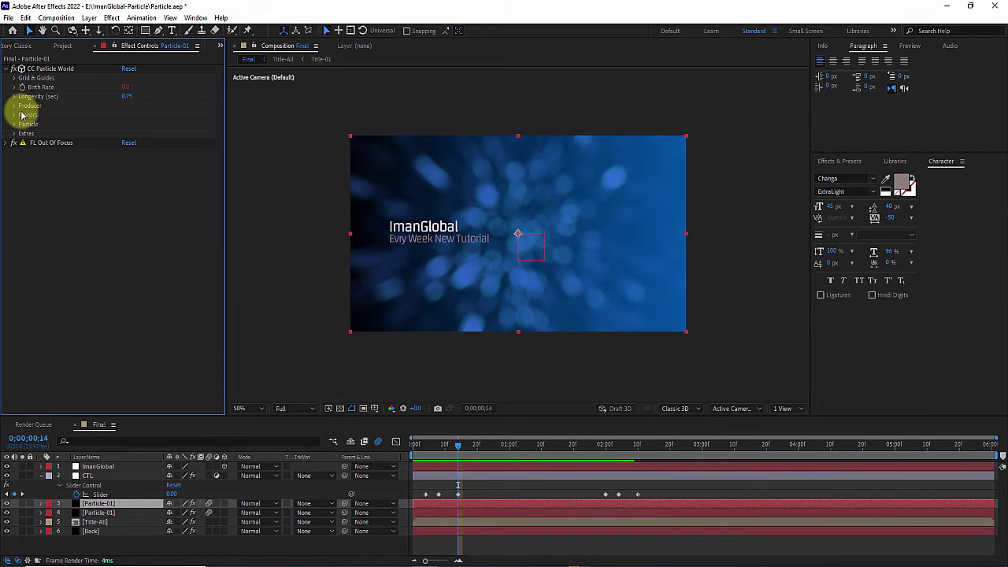
click(14, 105)
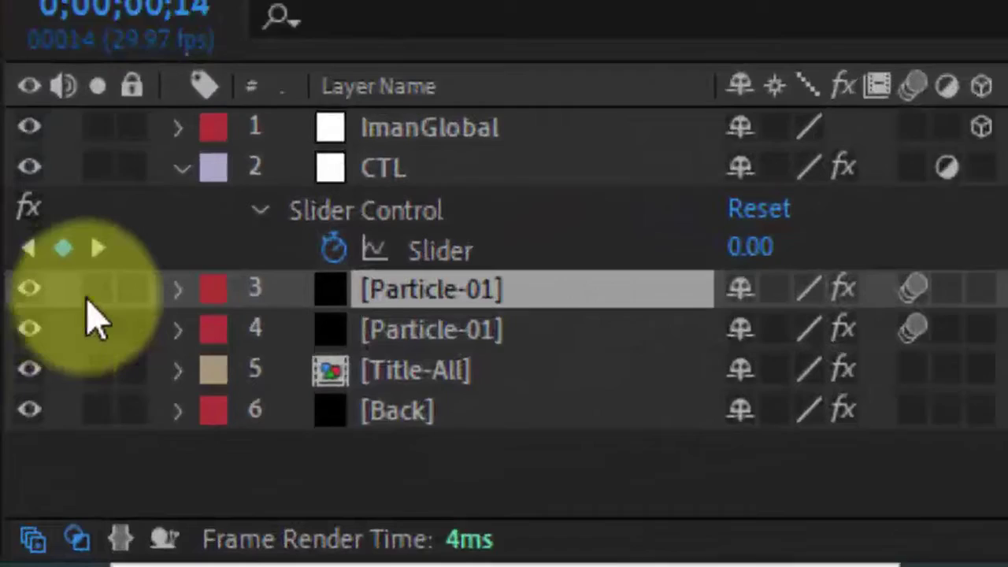
click(22, 504)
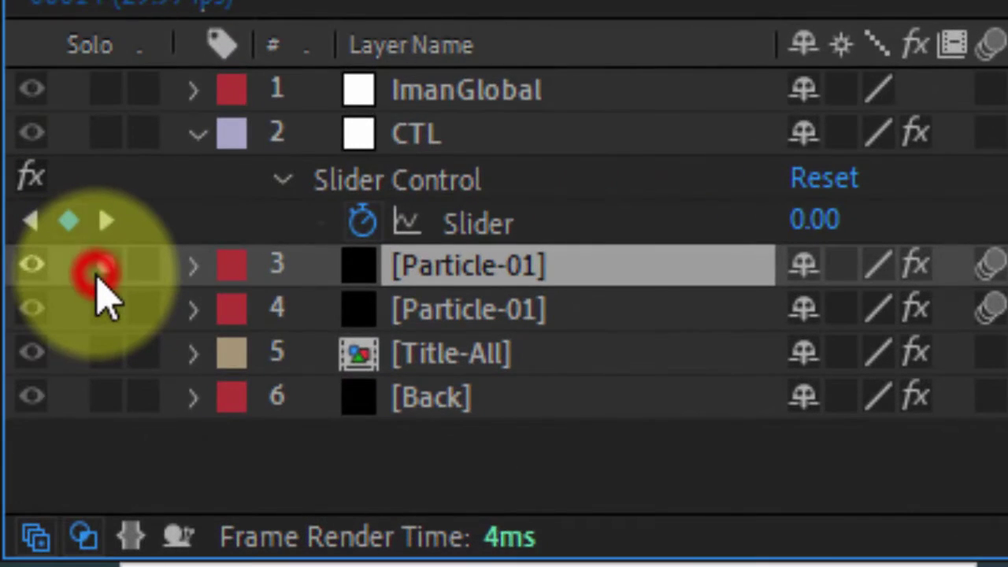
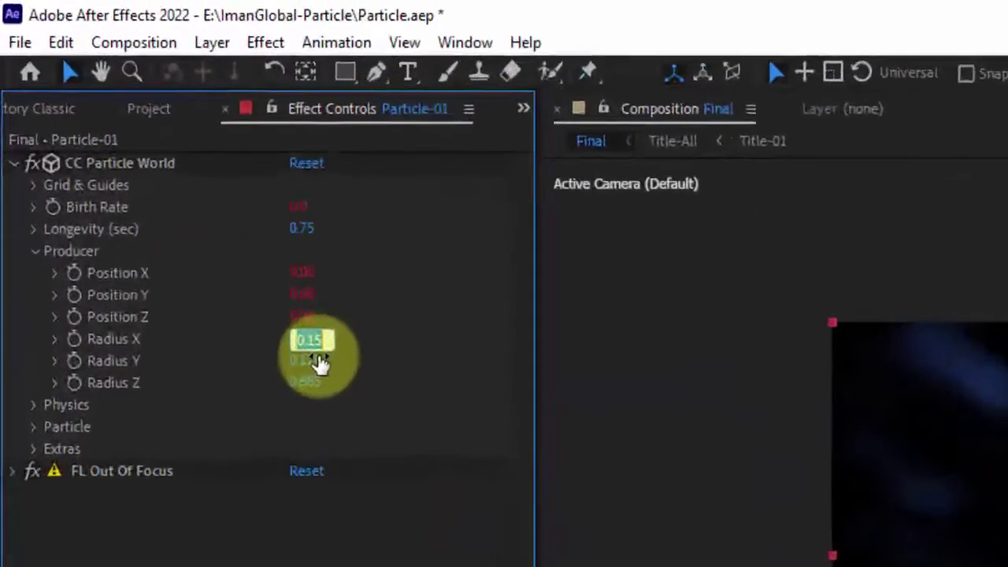
- Set the duplicate's producer Radius X to 0, Radius Y to 0.090 and Radius Z to 0, and check the burst around 0;00;00;11
text(0)
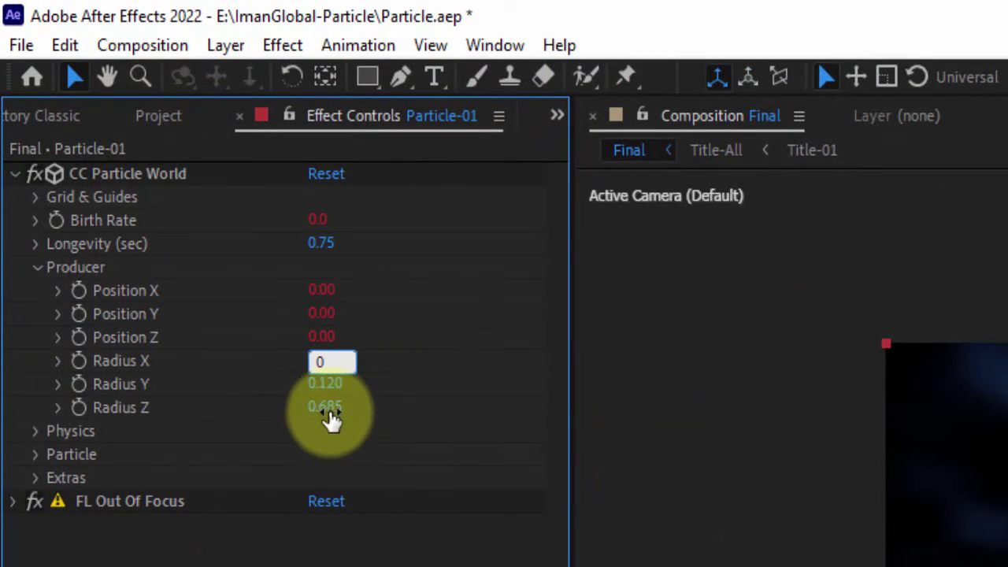
click(326, 409)
text(0)
click(376, 405)
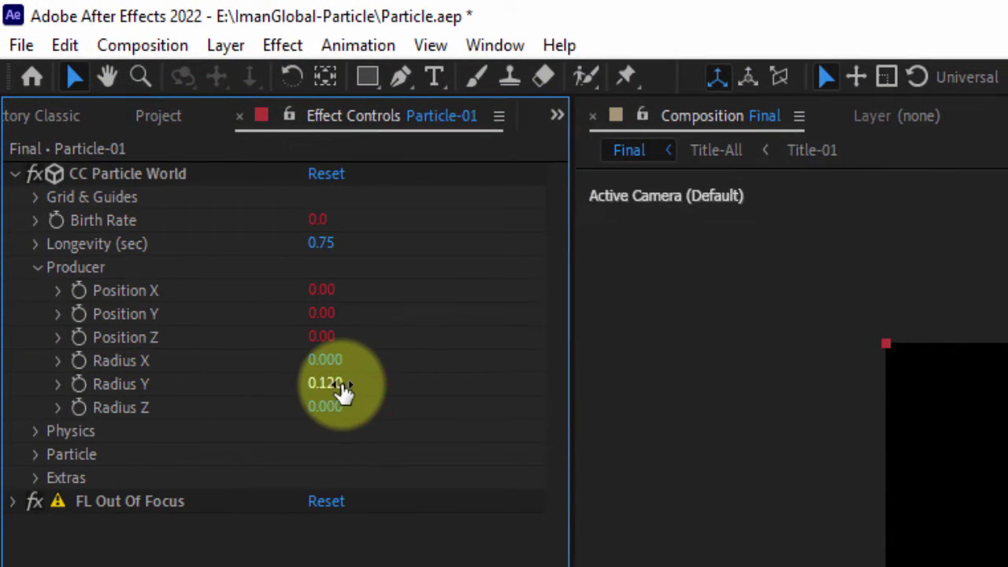
drag(344, 391, 328, 407)
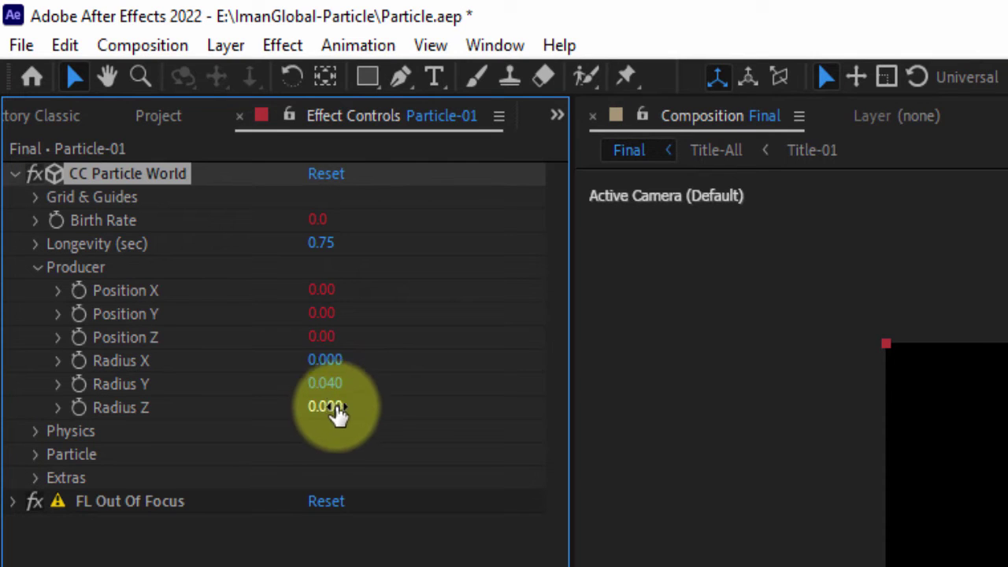
click(336, 386)
click(383, 385)
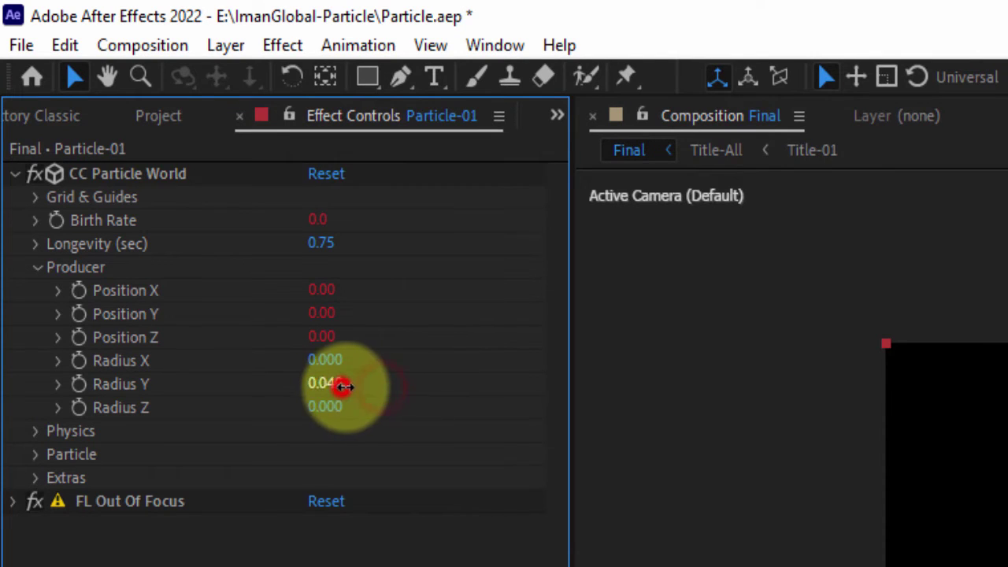
drag(326, 385, 350, 386)
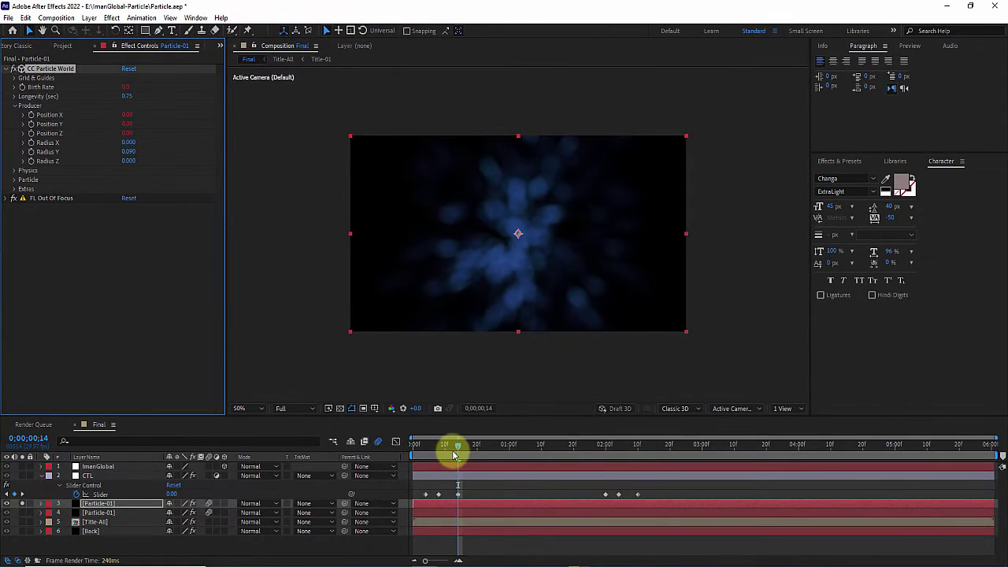
mouse_move(447, 447)
mouse_down()
mouse_move(418, 446)
mouse_move(504, 446)
mouse_move(428, 449)
mouse_move(449, 453)
mouse_up()
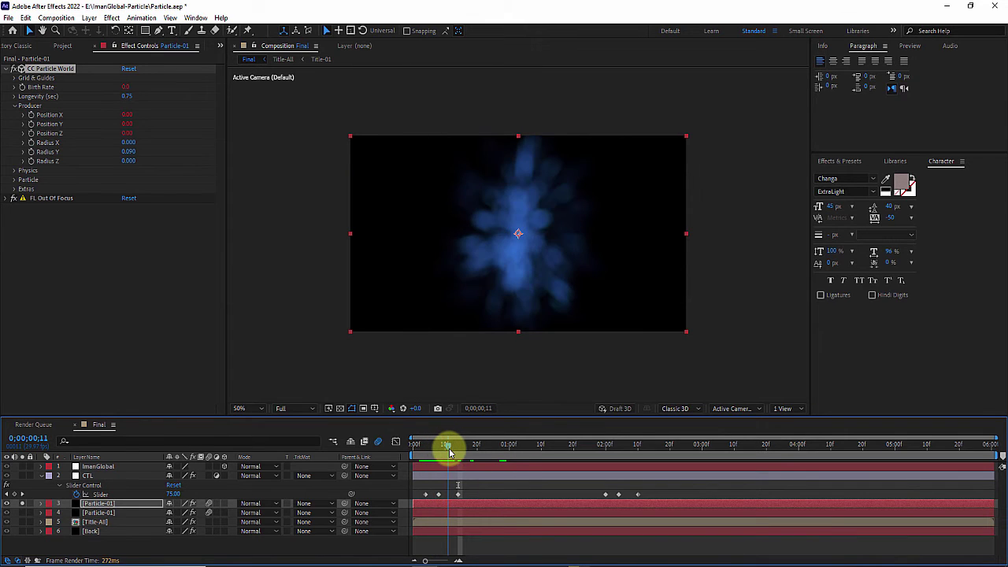
- Reduce the duplicate's particle Birth Size to 0.090 and Death Size to 0.060, and check the burst up to 0;00;00;20
click(14, 180)
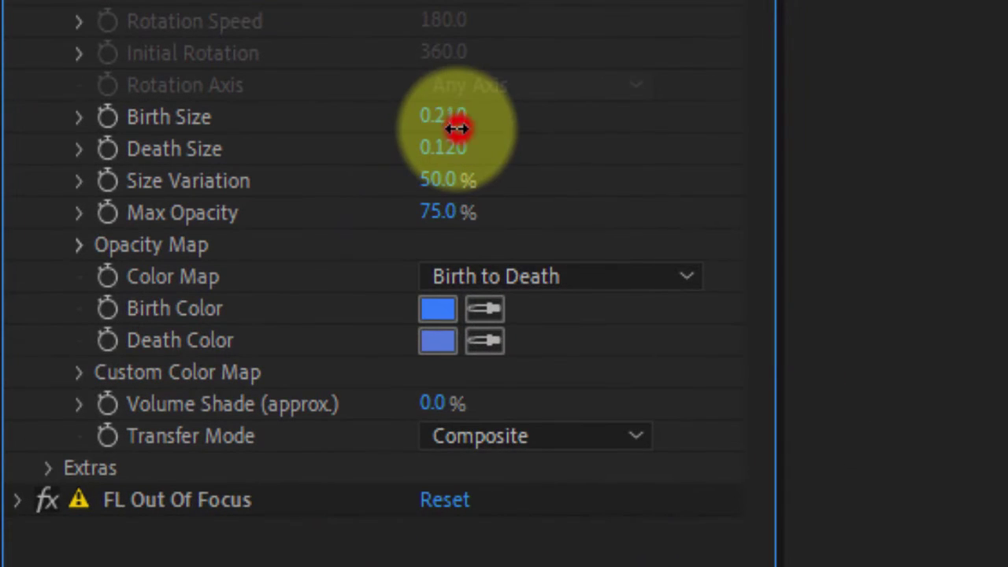
drag(130, 237, 130, 239)
drag(446, 130, 435, 132)
drag(456, 148, 449, 117)
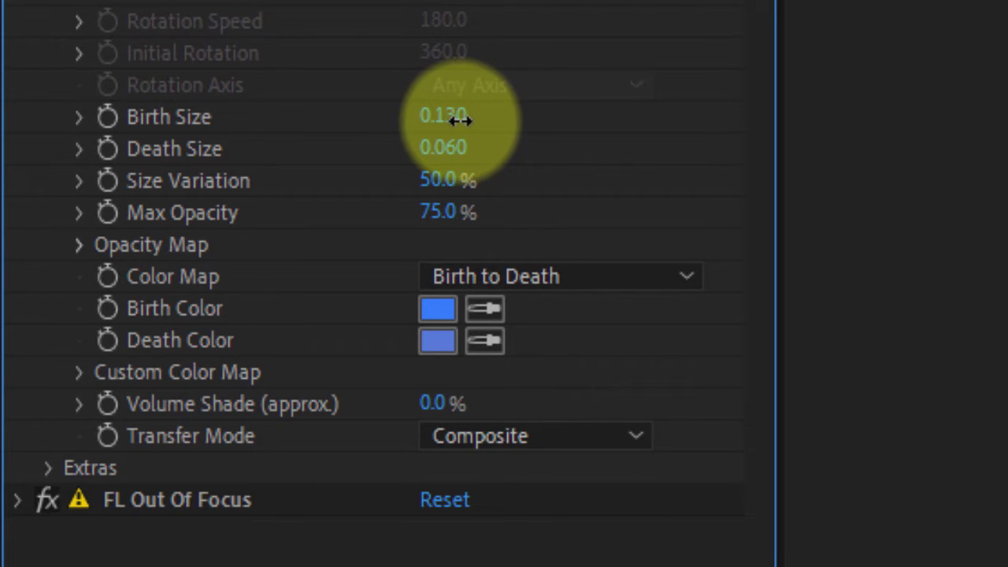
drag(461, 119, 455, 120)
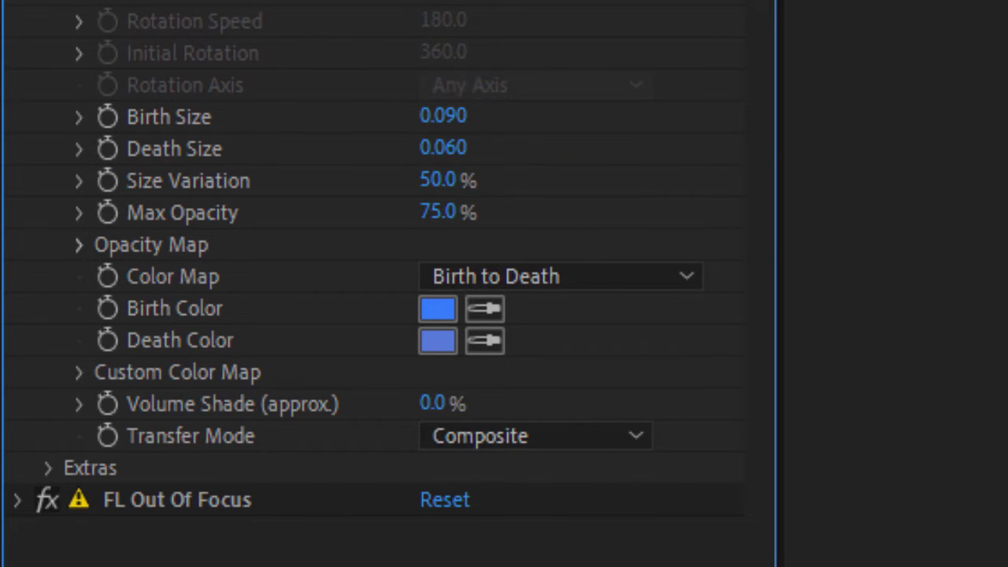
drag(431, 448, 462, 447)
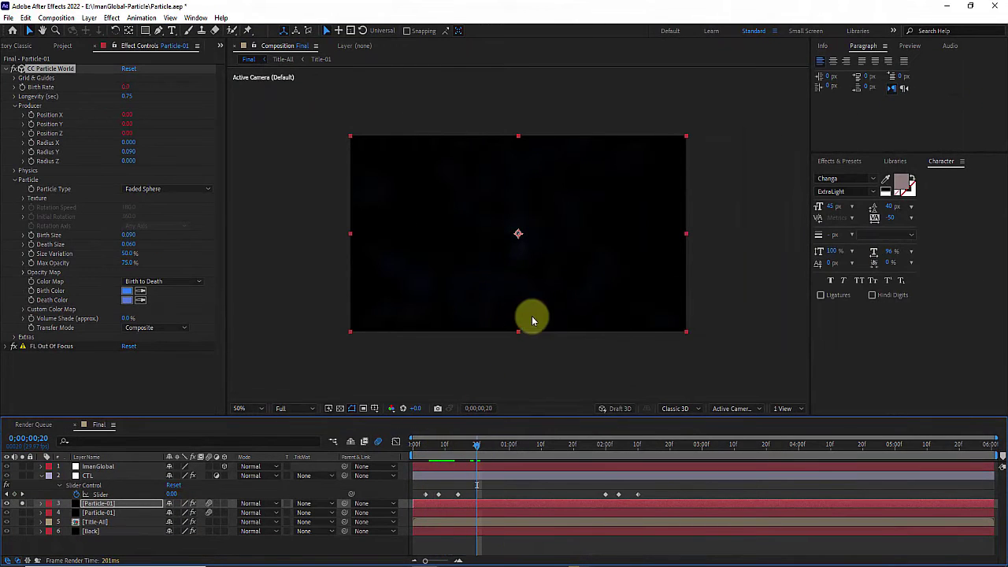
- Turn off FL Out Of Focus on the soloed Particle-01 duplicate and inspect its unblurred burst close up at 0;00;00;09
key(period)
key(period)
key(comma)
key(comma)
key(space)
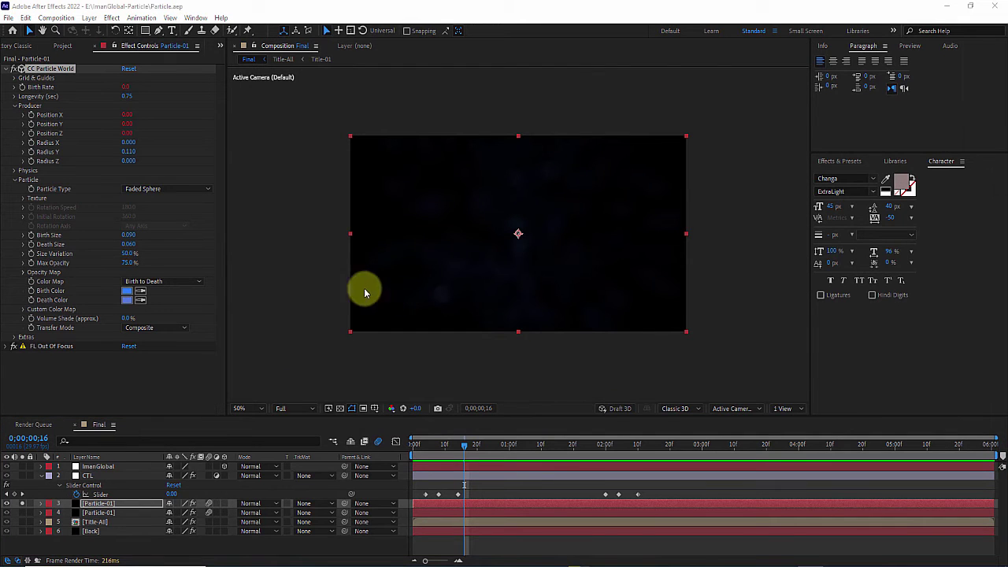
click(13, 347)
key(period)
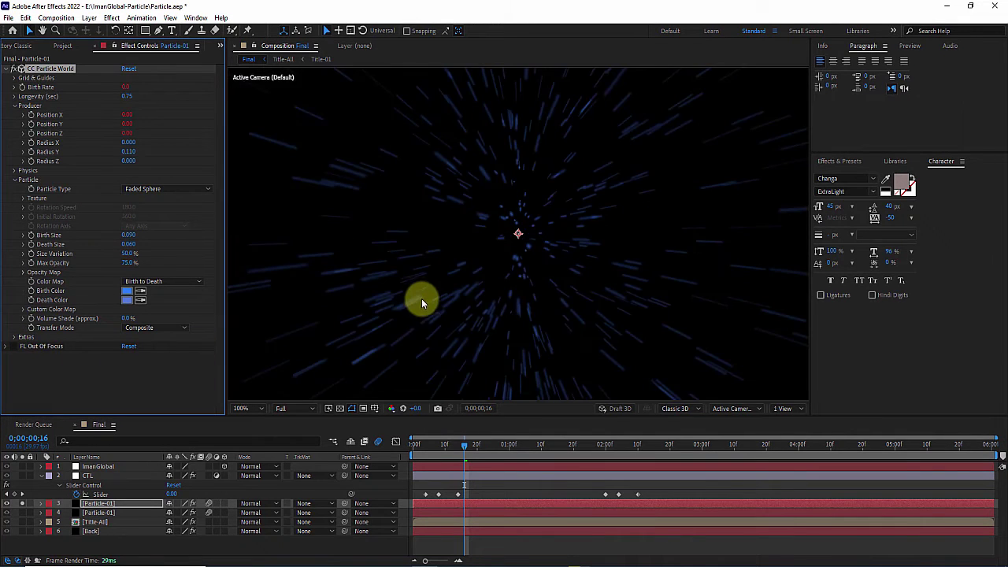
click(435, 446)
drag(436, 446, 442, 449)
key(comma)
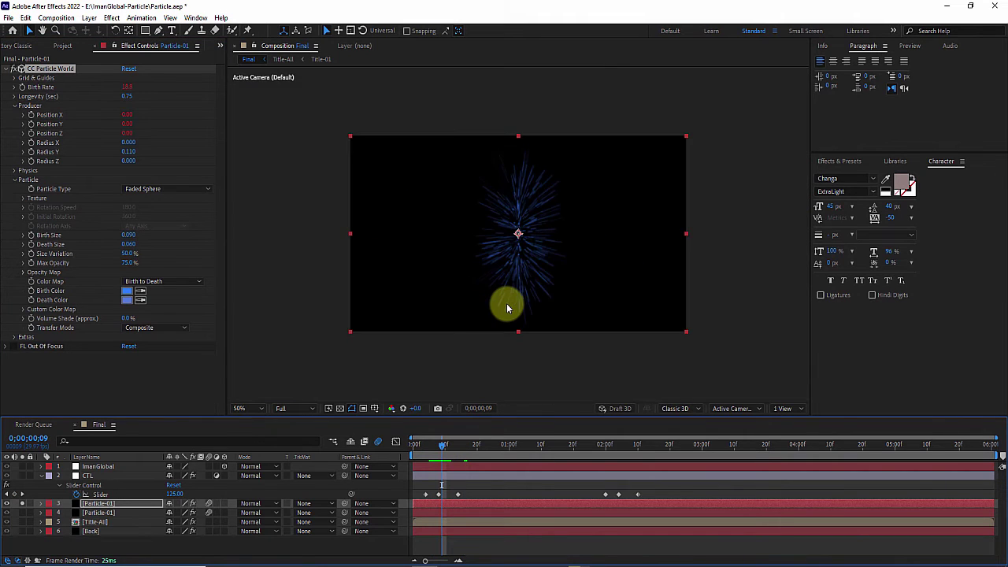
key(period)
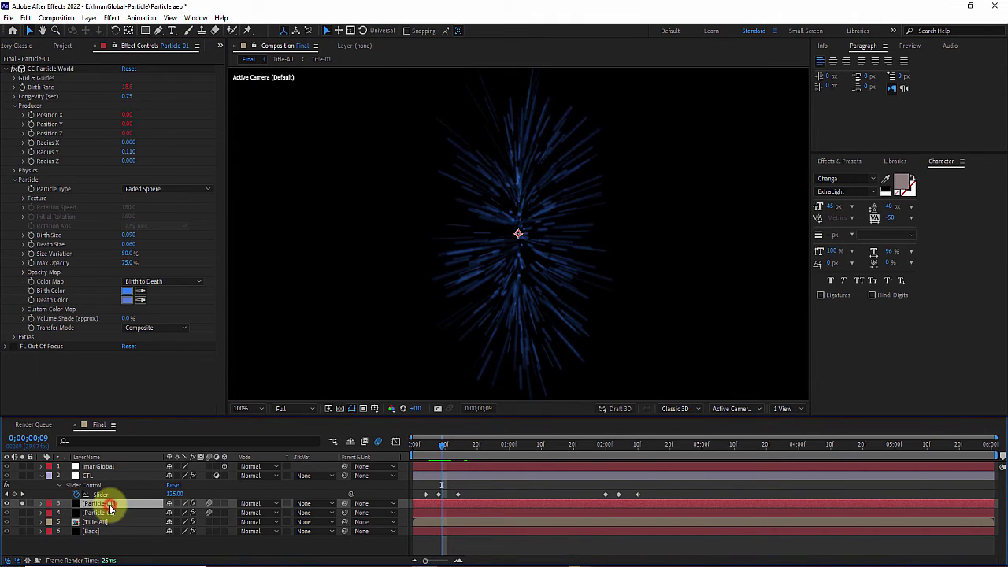
- Change the duplicate's particle Birth Color to the lighter blue 71A6FF and its Death Color to the greyish blue 7F97D4
click(131, 291)
drag(228, 278, 210, 261)
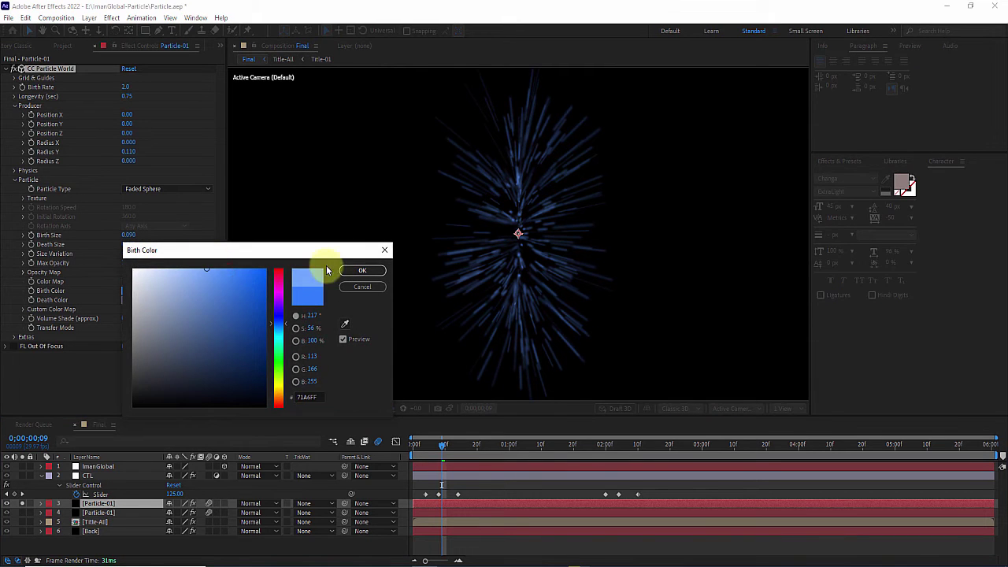
click(361, 270)
click(129, 299)
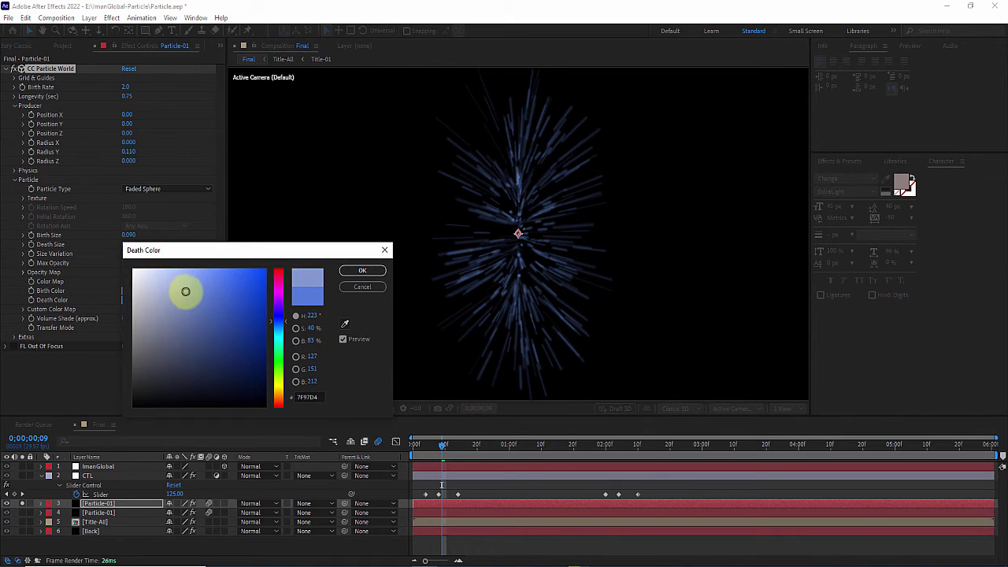
click(362, 272)
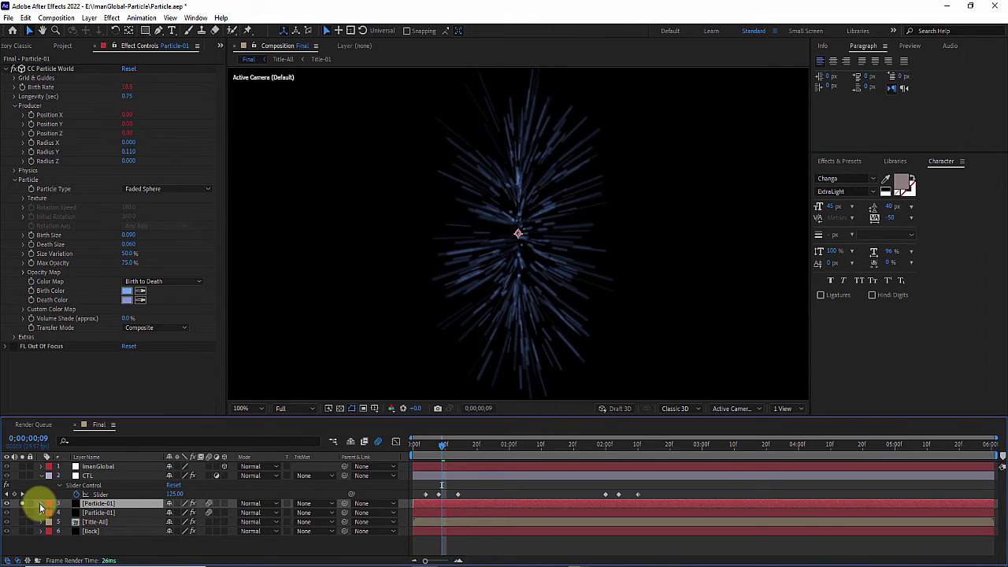
- Change the multiplier in the duplicate's CC Particle World Birth Rate expression to .55
key(u)
key(u)
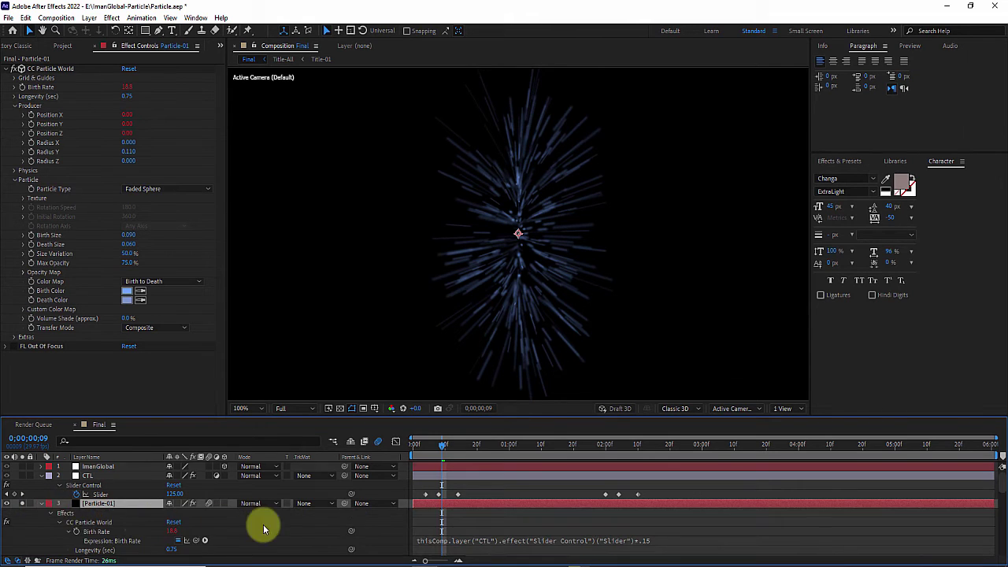
scroll(264, 529, down, 2)
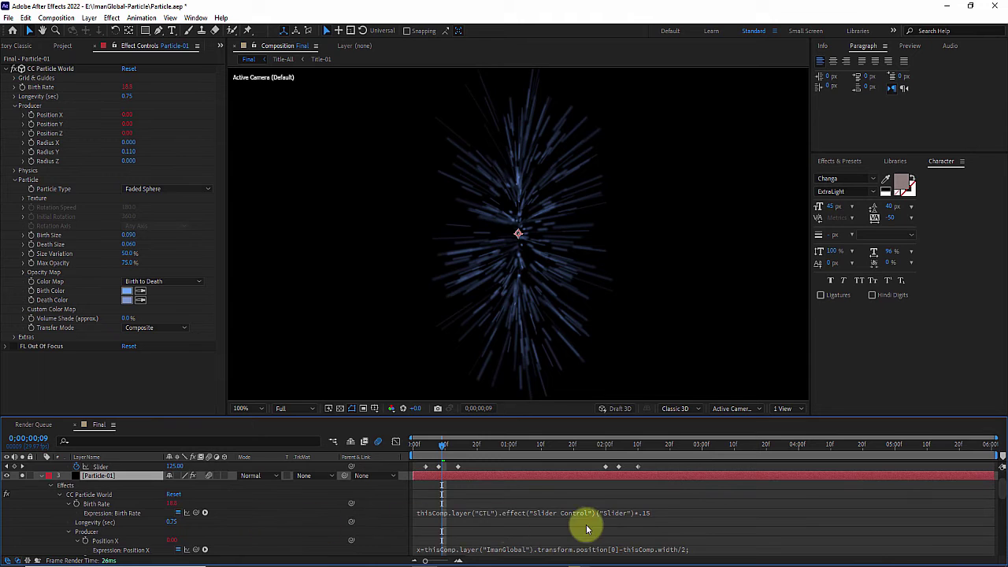
click(107, 508)
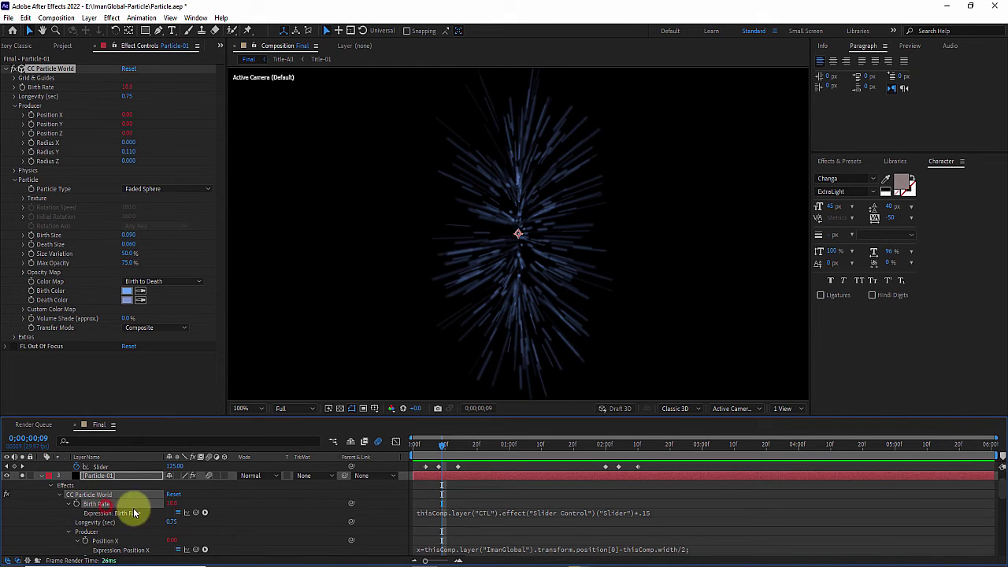
click(644, 513)
text(.15)
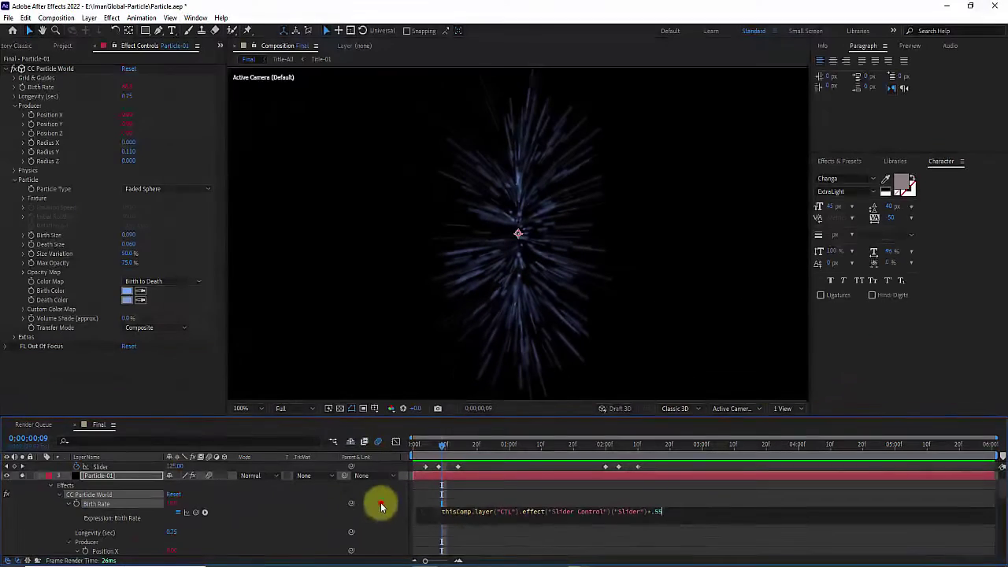
- Raise the duplicate's producer Radius Y to 0.350 and preview the spread of its burst around the first slider keyframes
click(382, 501)
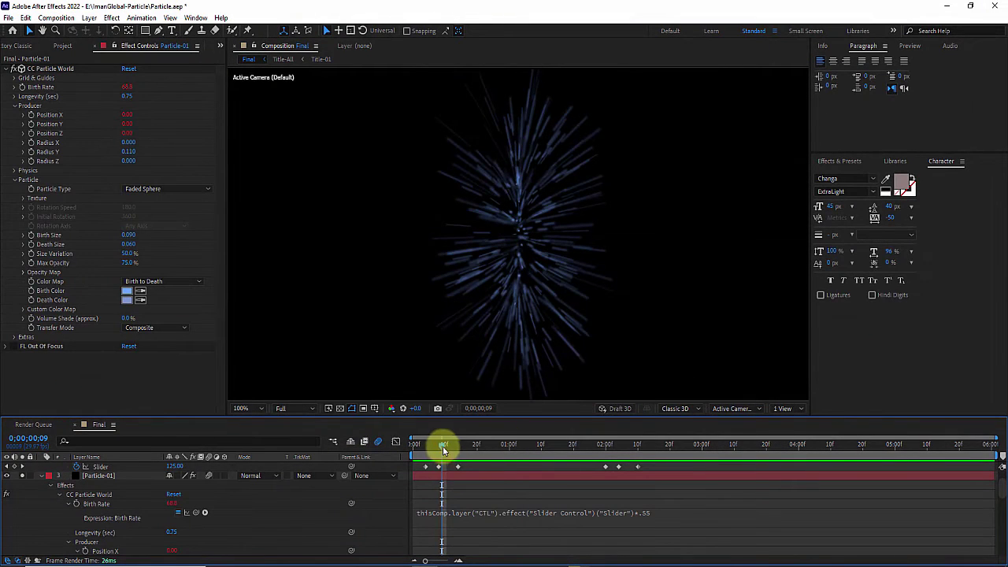
mouse_move(443, 448)
mouse_down()
mouse_move(428, 443)
mouse_move(445, 446)
mouse_up()
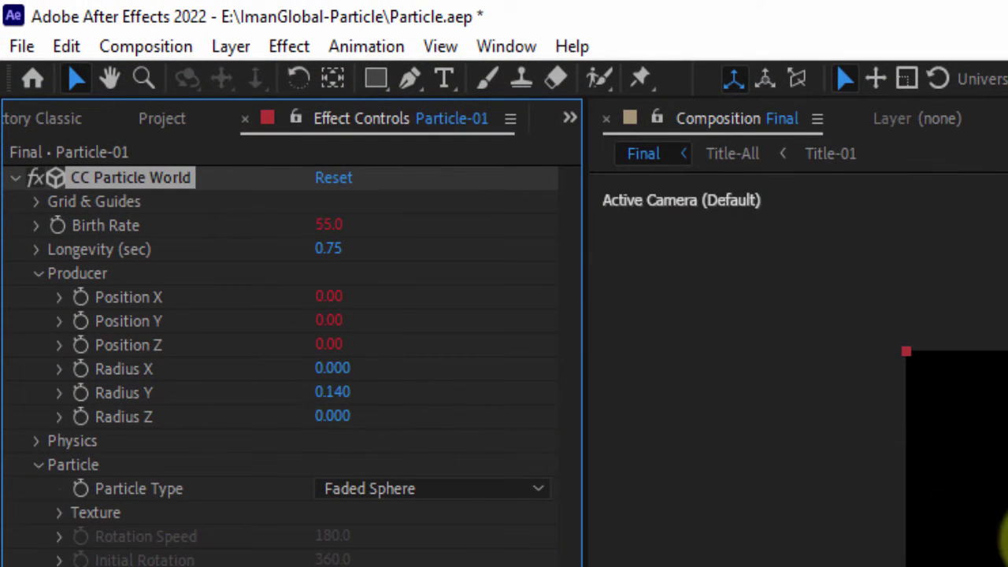
drag(348, 387, 383, 404)
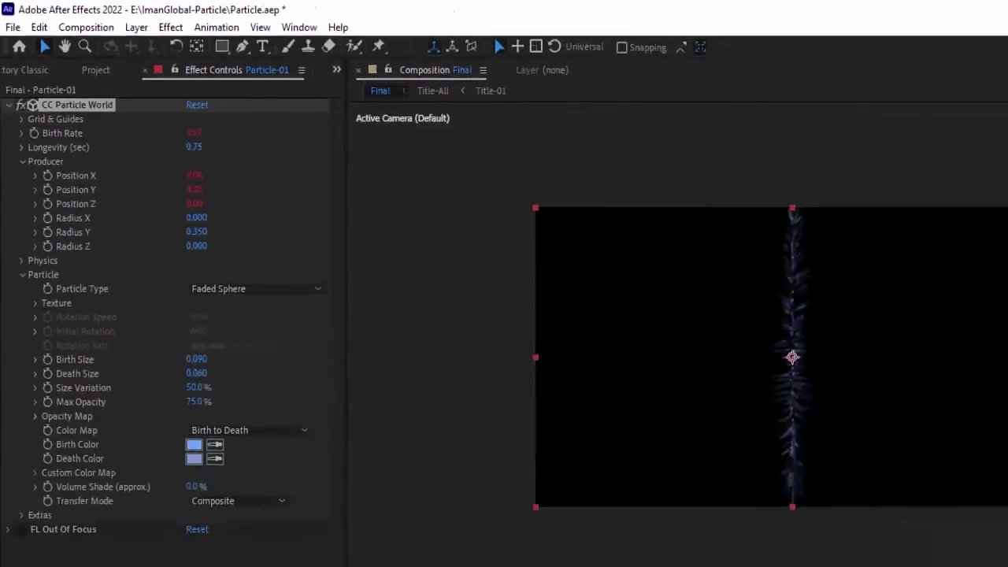
mouse_move(433, 446)
mouse_down()
mouse_move(485, 443)
mouse_move(428, 443)
mouse_move(457, 449)
mouse_move(437, 448)
mouse_up()
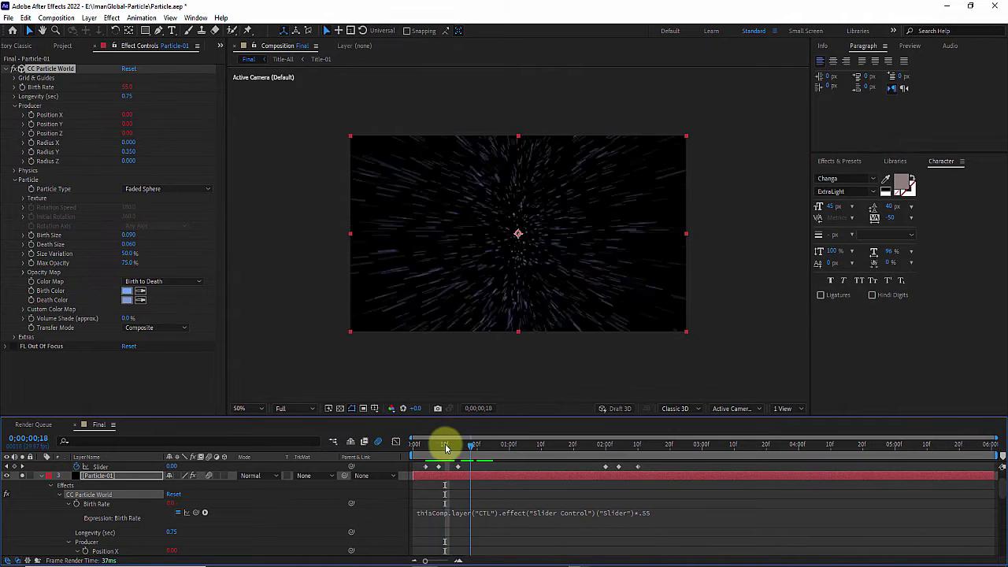
- Rename the soloed Particle-01 duplicate as Particle-Small-02
click(118, 467)
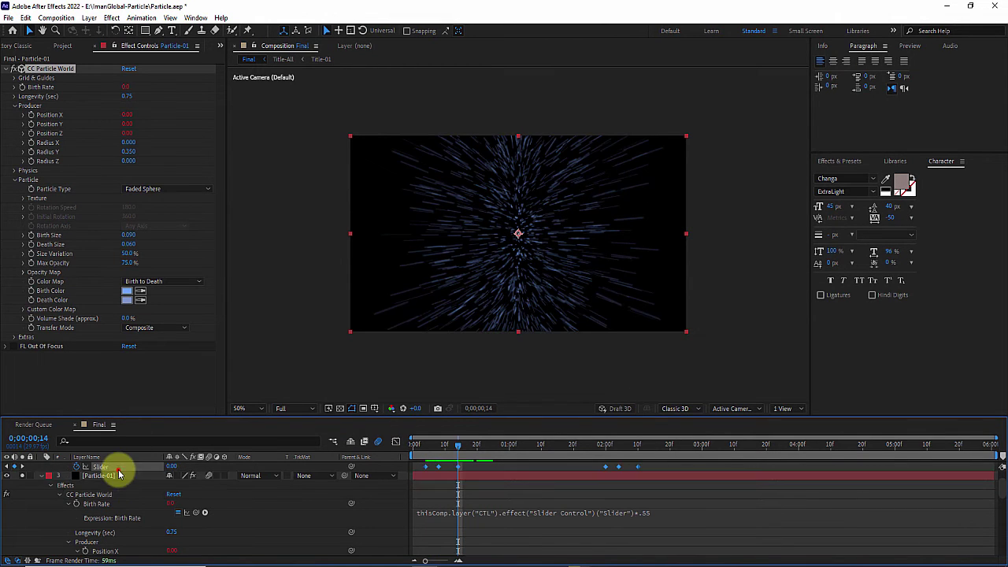
click(114, 475)
scroll(167, 487, up, 2)
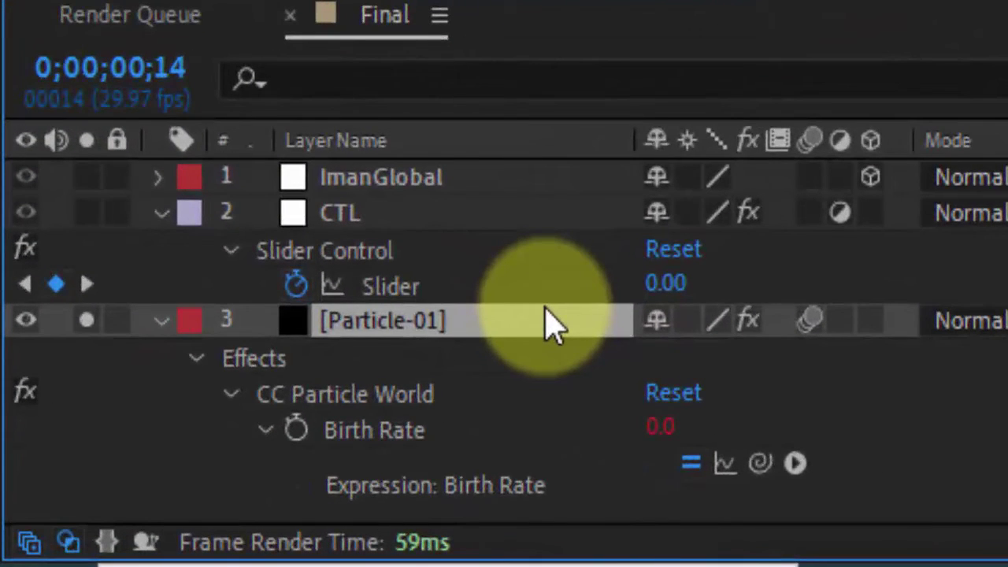
key(Return)
click(551, 325)
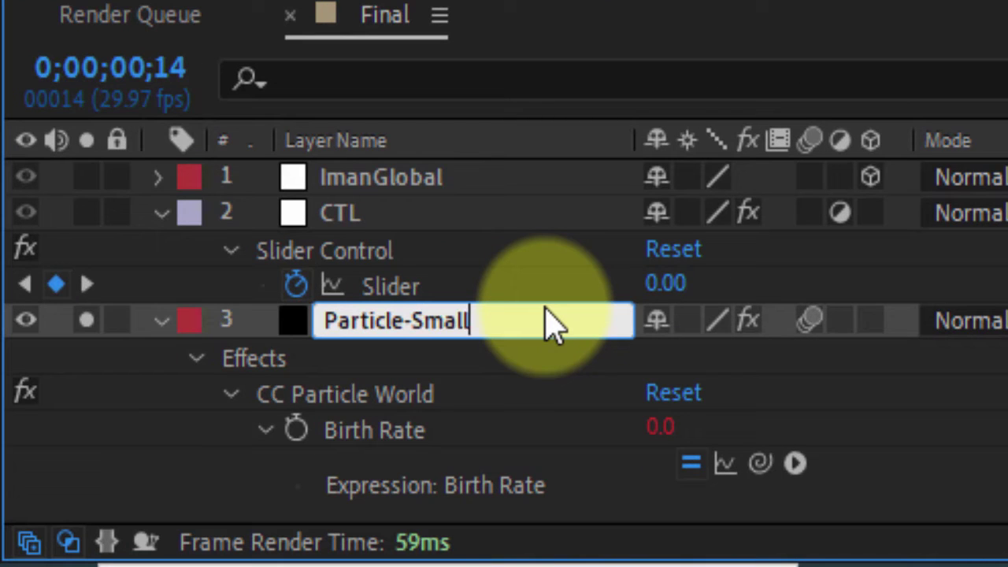
key(Return)
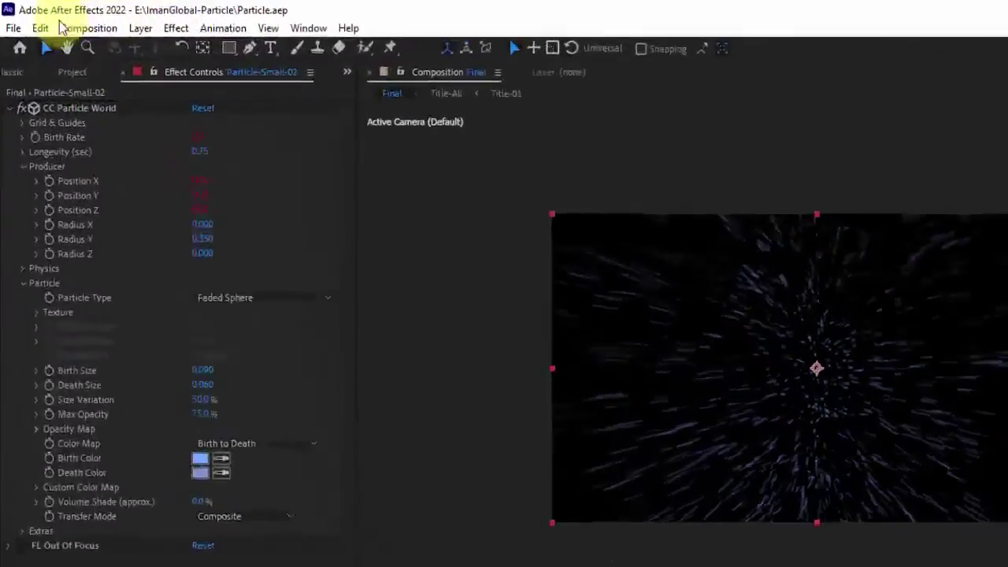
- Duplicate Particle-Small-02 and, with only the copy soloed, turn on its FL Out Of Focus effect
click(25, 18)
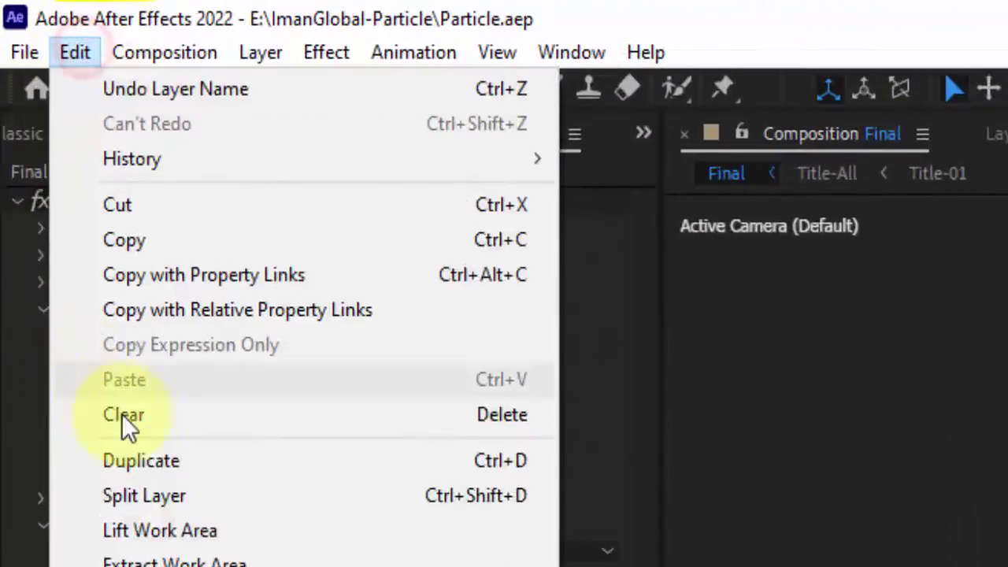
click(177, 460)
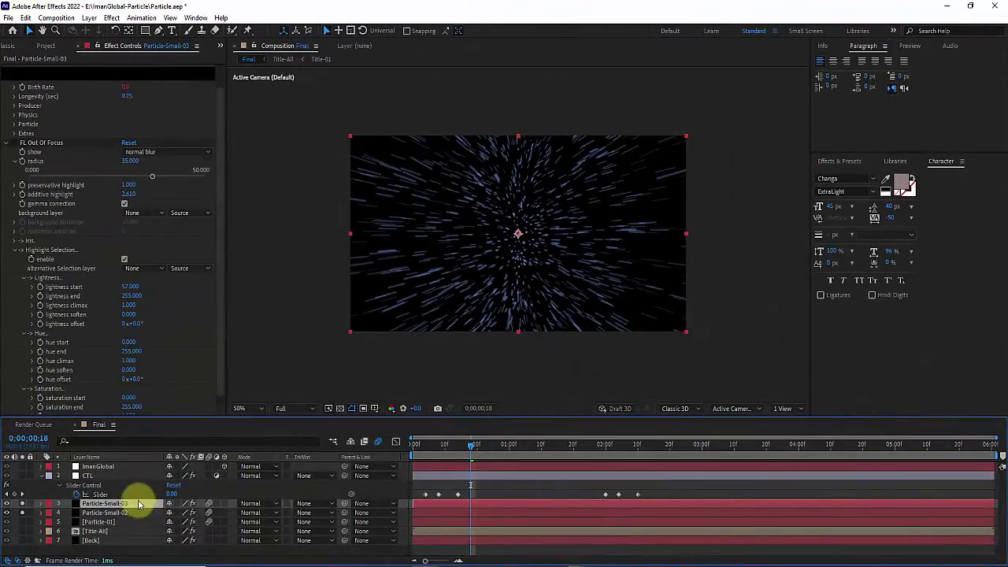
click(6, 146)
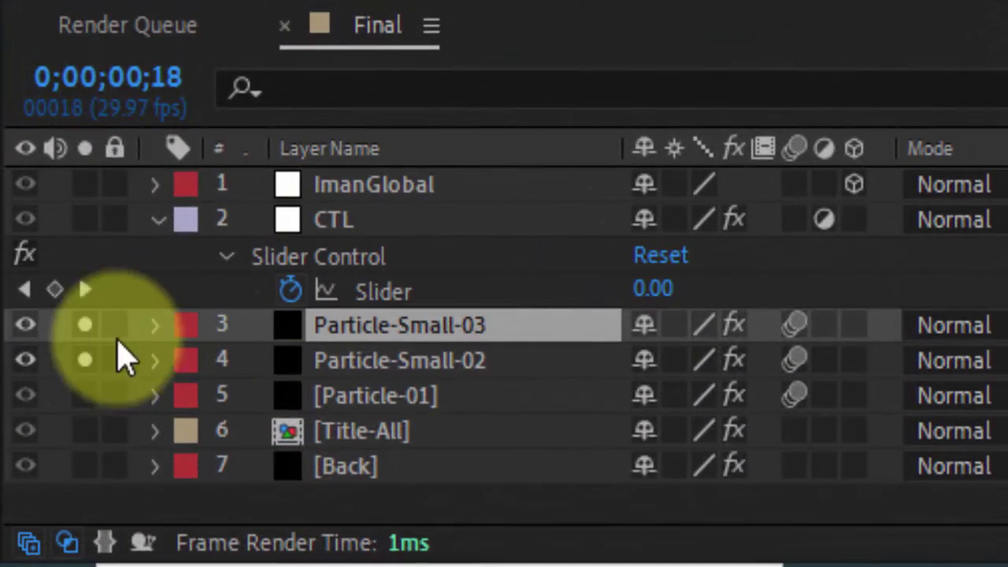
click(84, 360)
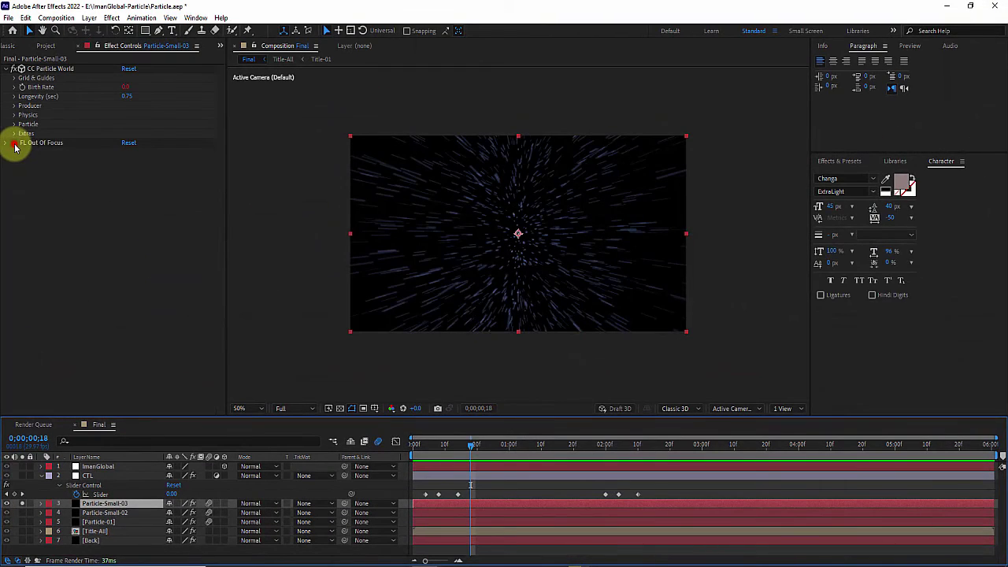
click(14, 143)
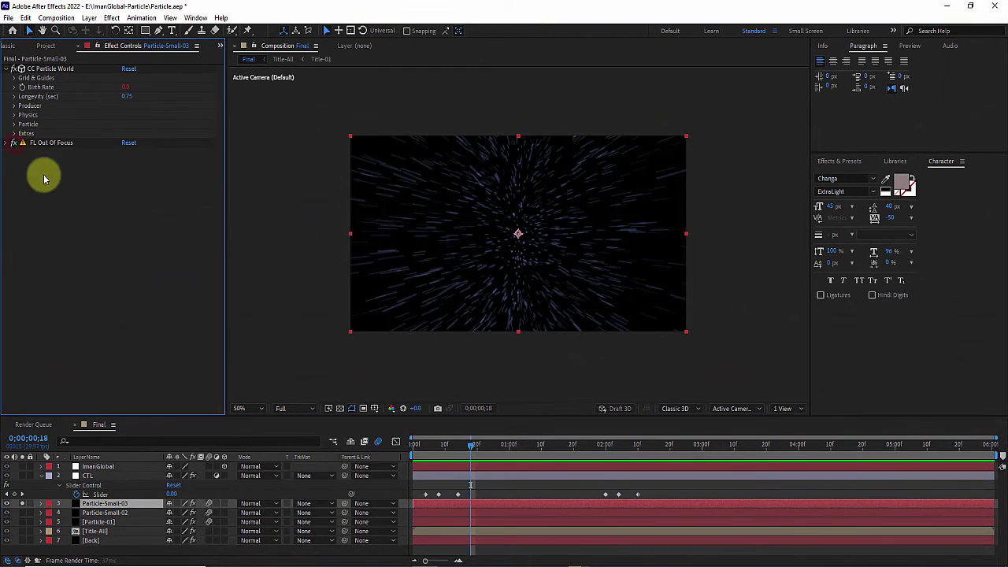
- Set the CC Particle World producer Radius Y of Particle-Small-03 to 0
click(13, 106)
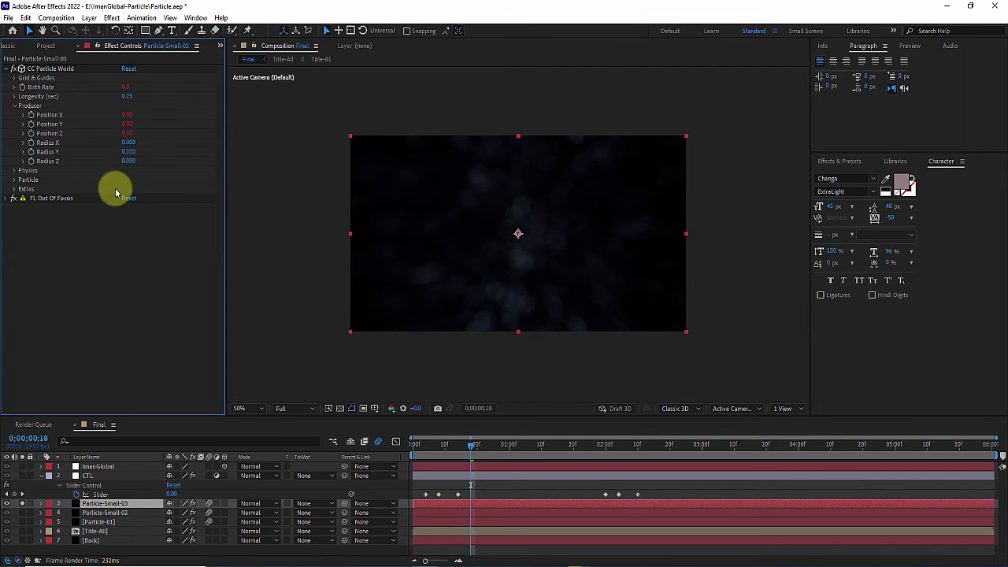
click(130, 152)
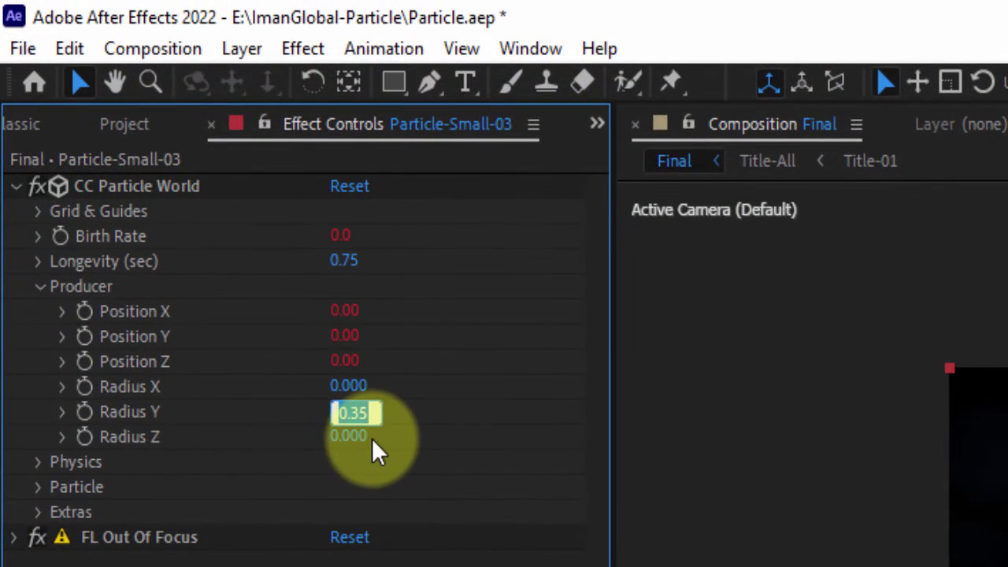
text(0)
click(446, 426)
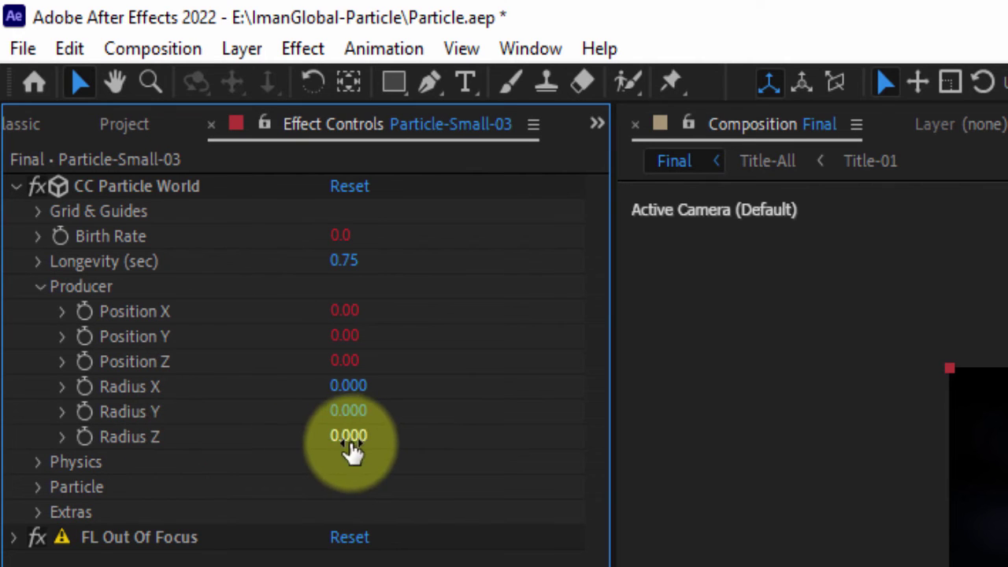
- Widen the Particle-Small-03 burst horizontally by setting its producer Radius X to 0.280, checking it at several early frames
drag(343, 385, 379, 386)
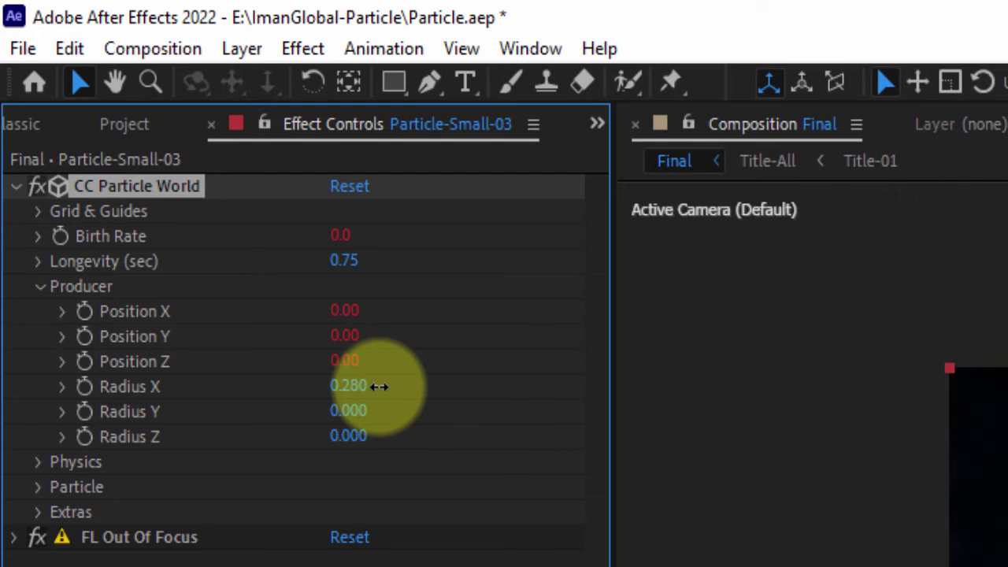
mouse_move(379, 386)
mouse_down()
mouse_move(359, 400)
mouse_move(370, 397)
mouse_up()
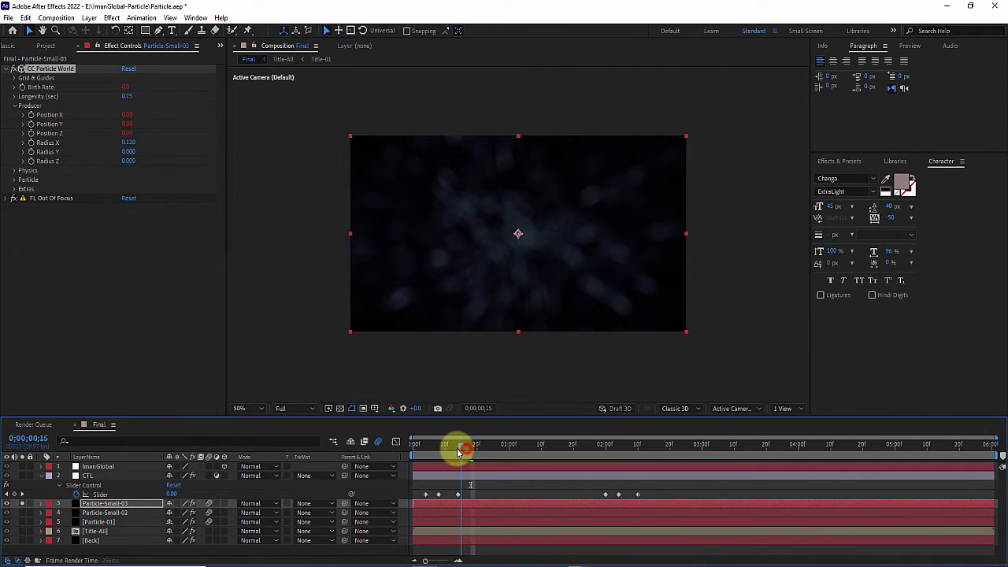
mouse_move(459, 452)
mouse_down()
mouse_move(438, 448)
mouse_move(450, 450)
mouse_up()
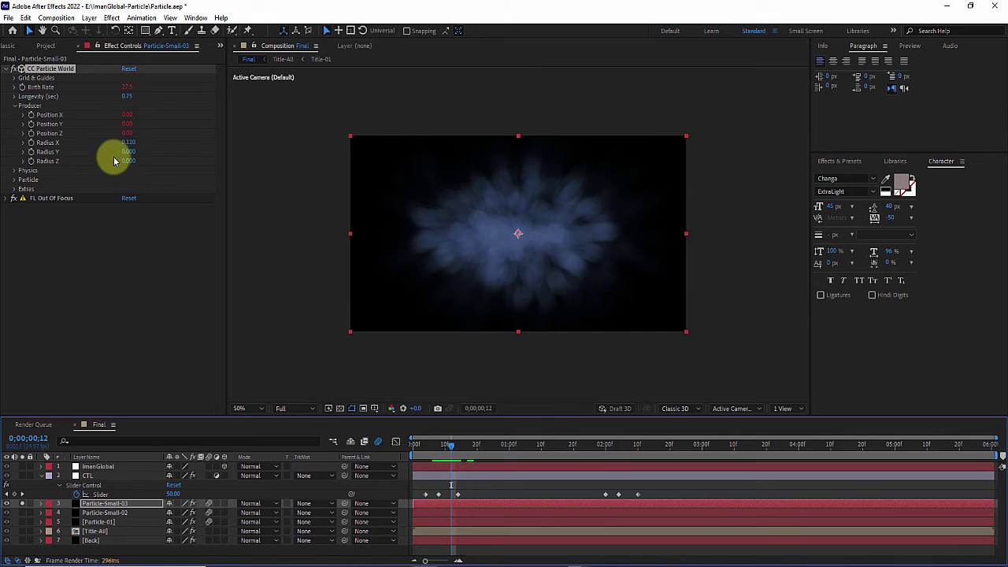
drag(130, 144, 139, 142)
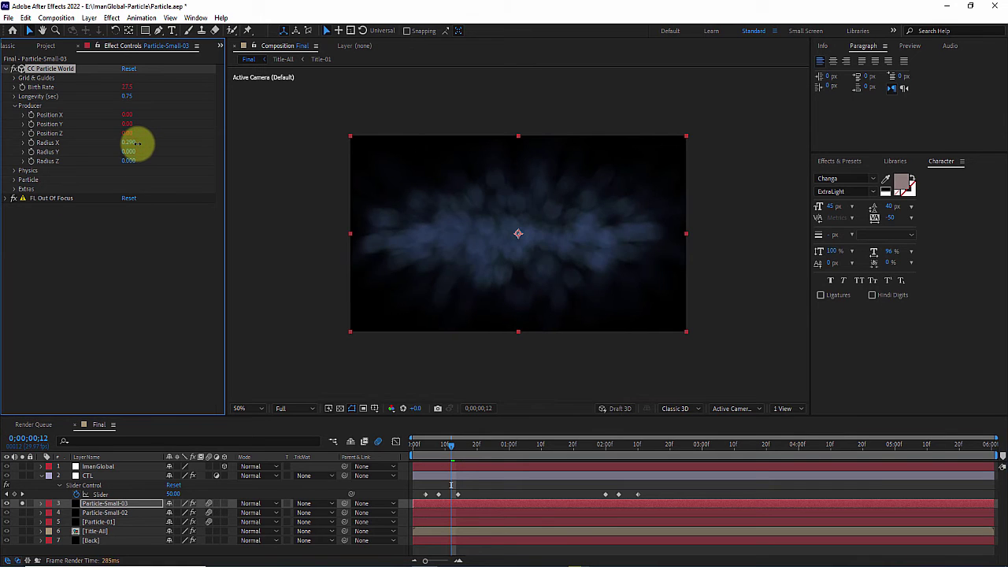
mouse_move(434, 450)
mouse_down()
mouse_move(422, 449)
mouse_move(469, 450)
mouse_move(443, 452)
mouse_up()
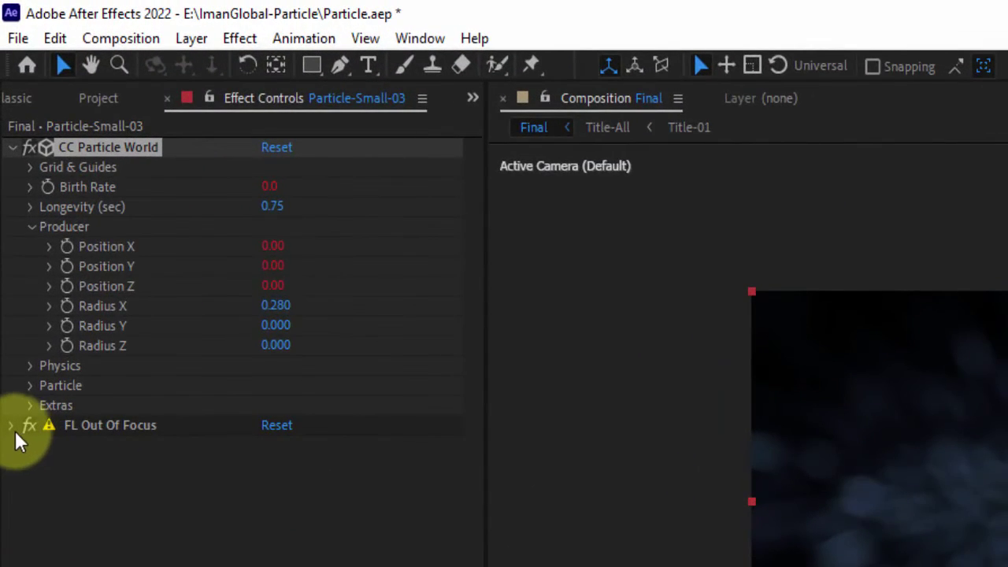
- Reduce the FL Out Of Focus radius on Particle-Small-03 to 10 and inspect the burst close up at 0;00;00;12
click(5, 199)
scroll(225, 539, down, 4)
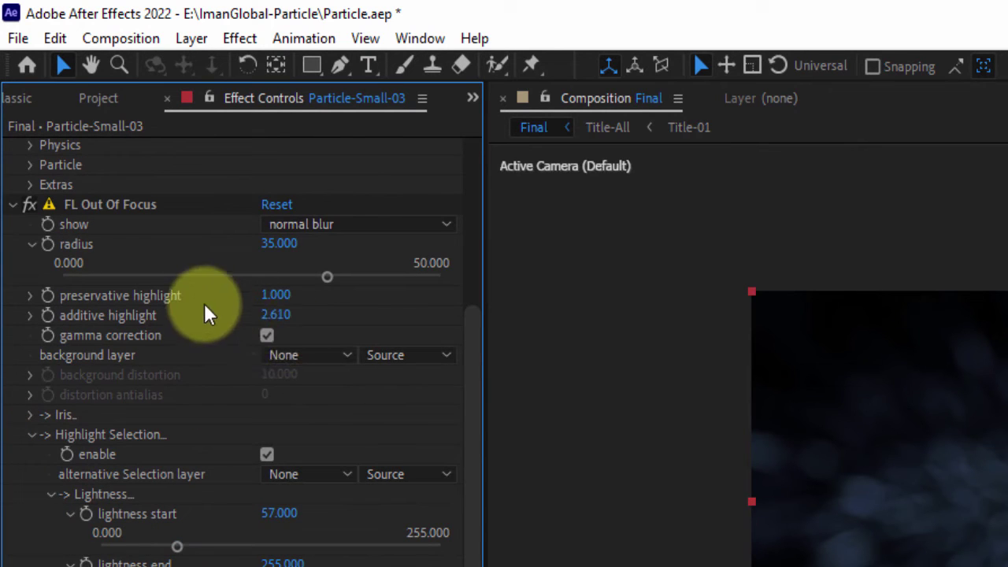
click(290, 246)
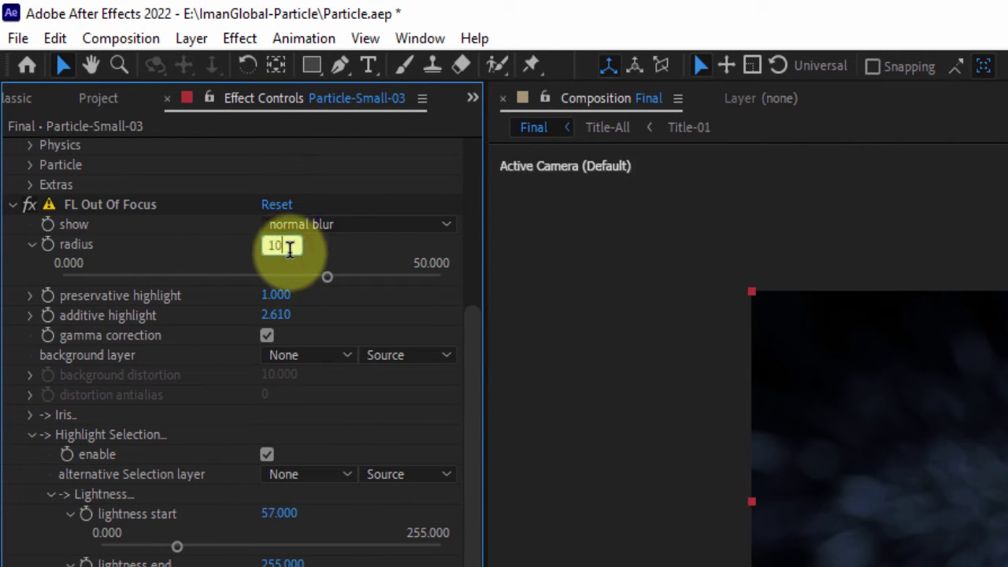
key(Return)
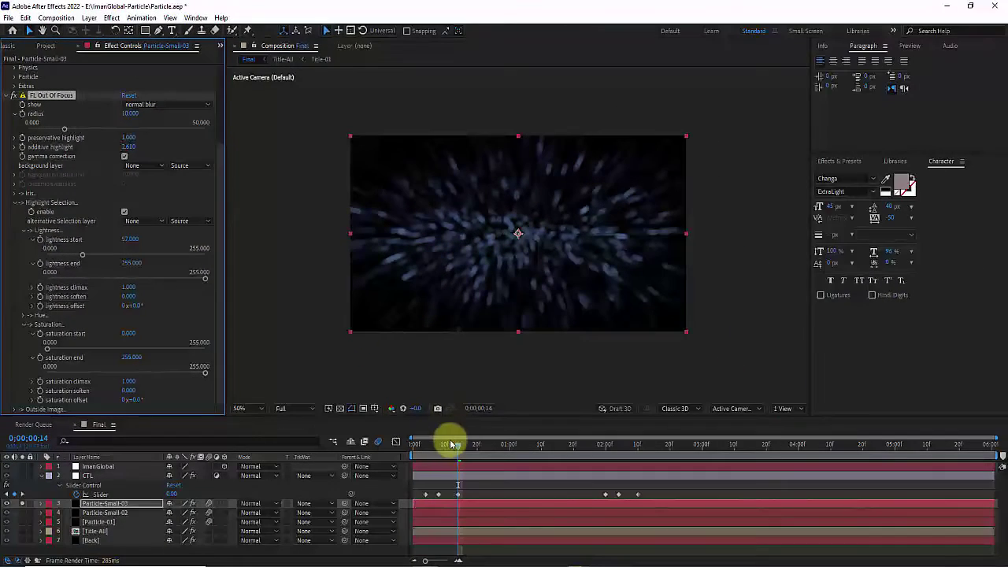
mouse_move(445, 450)
mouse_down()
mouse_move(422, 448)
mouse_move(451, 453)
mouse_up()
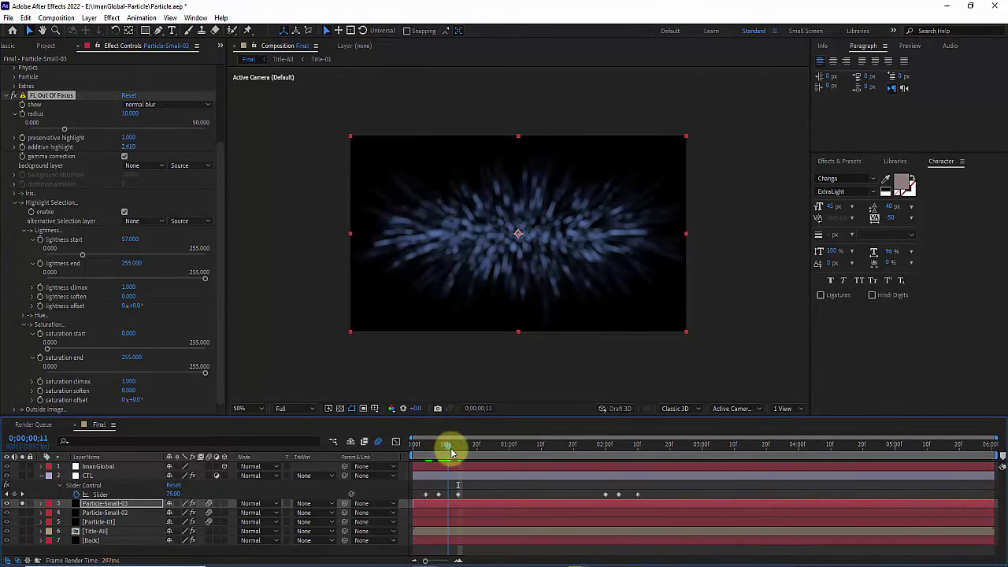
key(period)
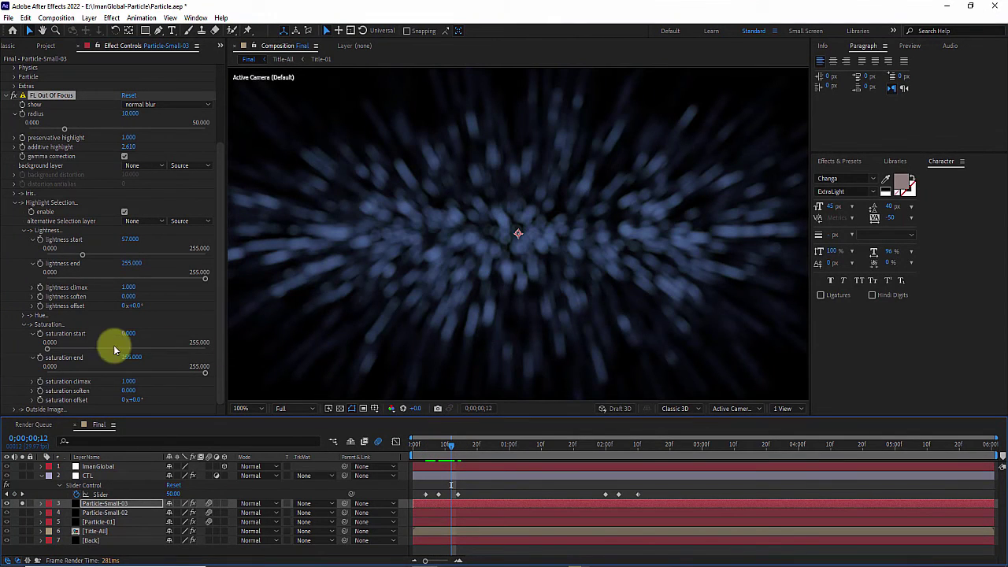
- Set the Particle-Small-03 particle Birth Size to 0.100 and Death Size to 0.140
click(6, 95)
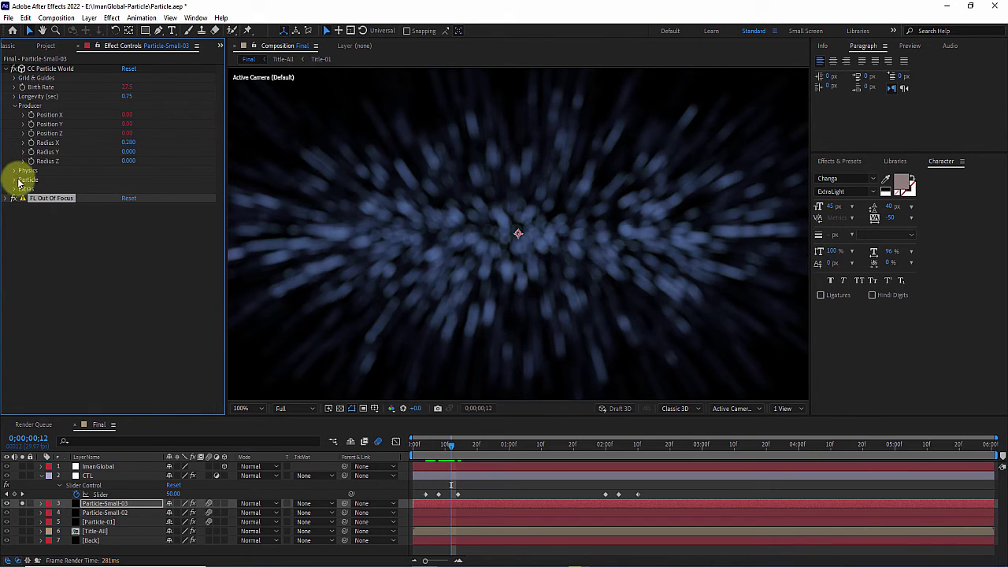
click(14, 180)
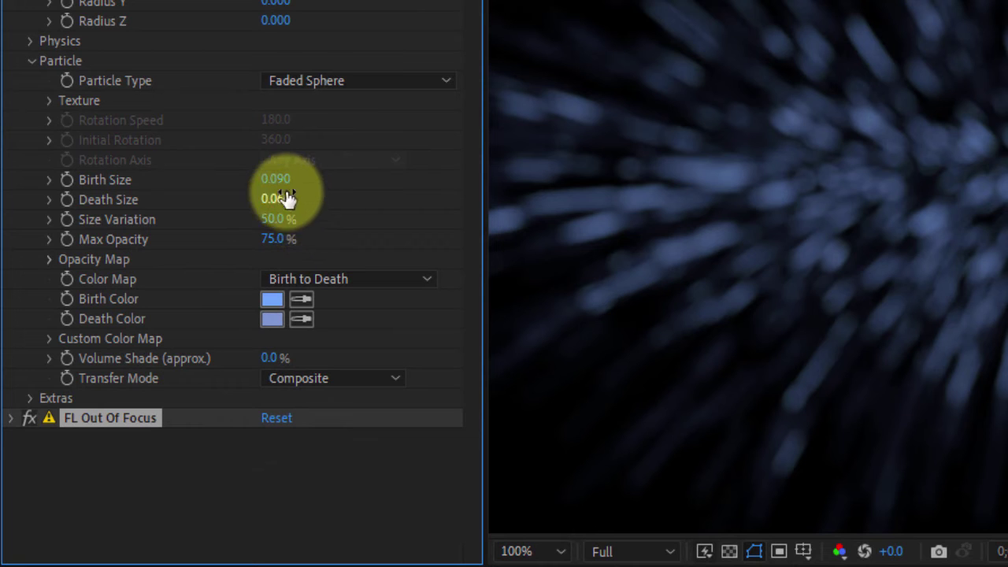
click(289, 182)
click(344, 182)
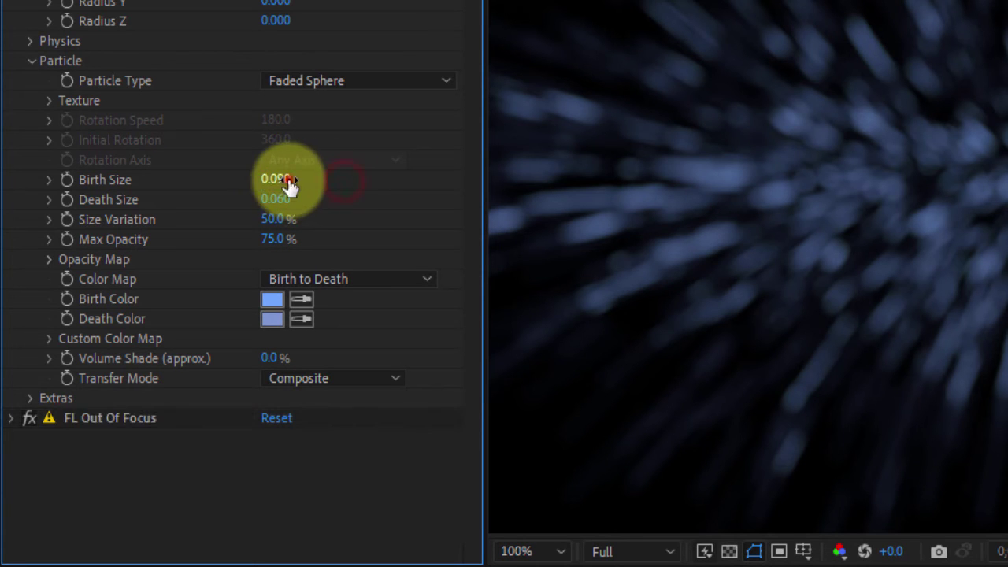
drag(290, 182, 299, 207)
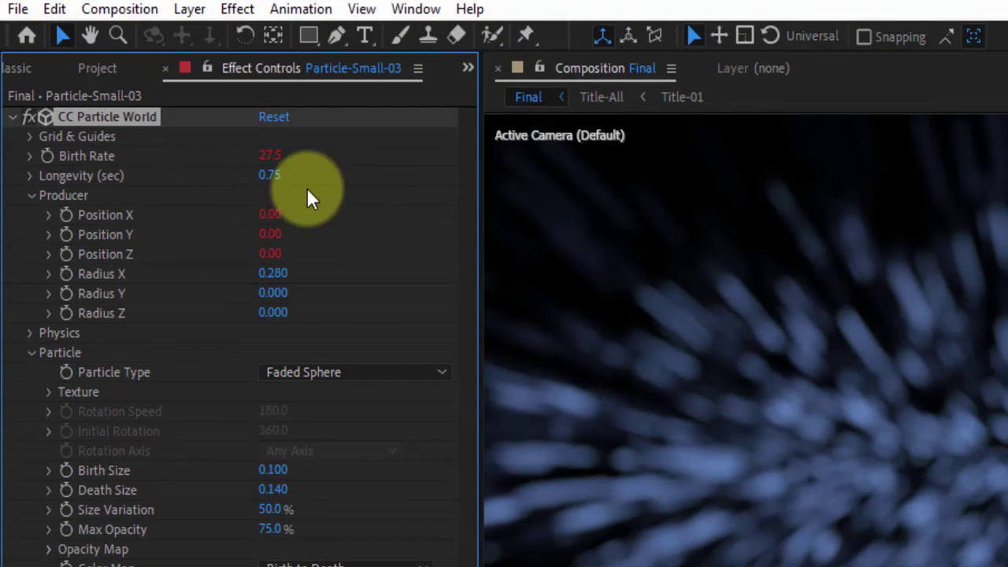
- Set the Particle-Small-03 particle Longevity to 1 second and preview its second burst up to 0;00;02;07
click(268, 176)
text(1)
key(Return)
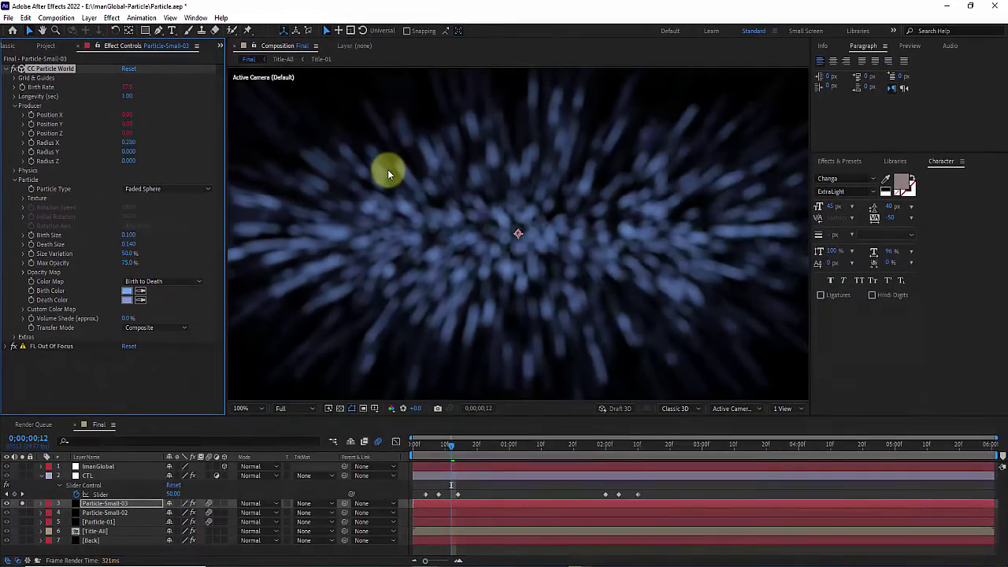
click(619, 447)
mouse_move(619, 447)
mouse_down()
mouse_move(607, 443)
mouse_move(629, 446)
mouse_up()
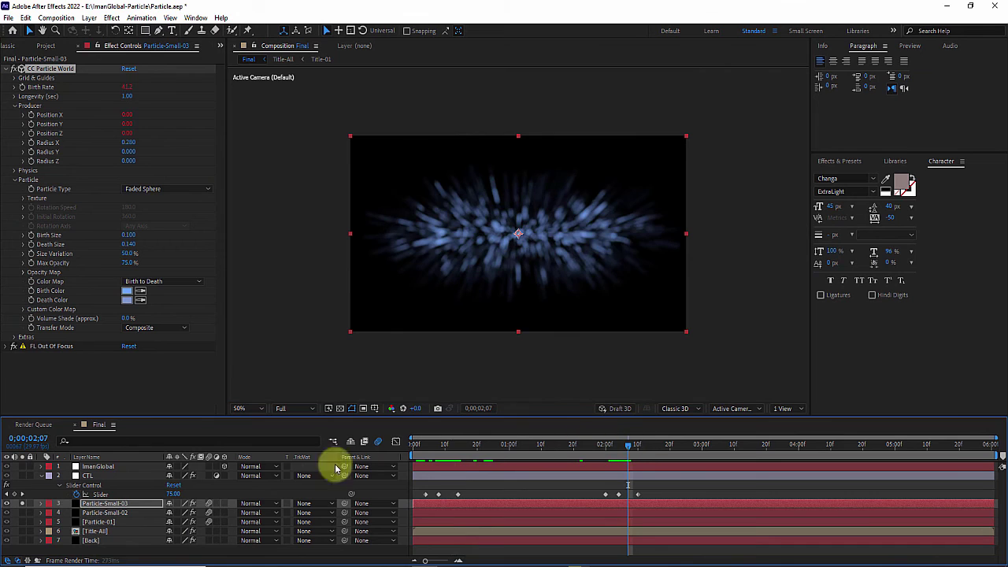
- Unsolo Particle-Small-03, then set the three particle layers' blending mode to Screen and preview the first burst over the title
click(101, 503)
click(22, 506)
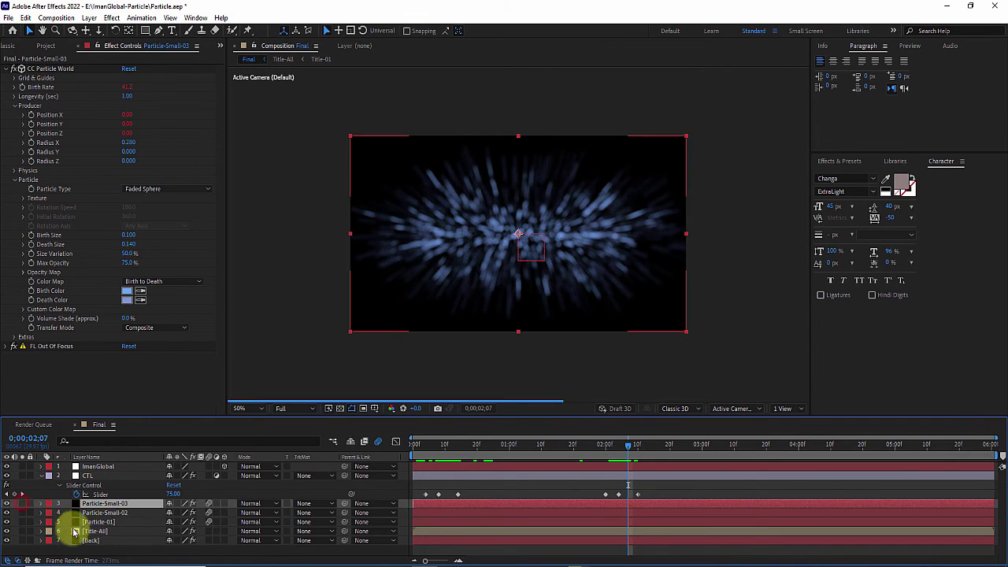
shift+click(100, 522)
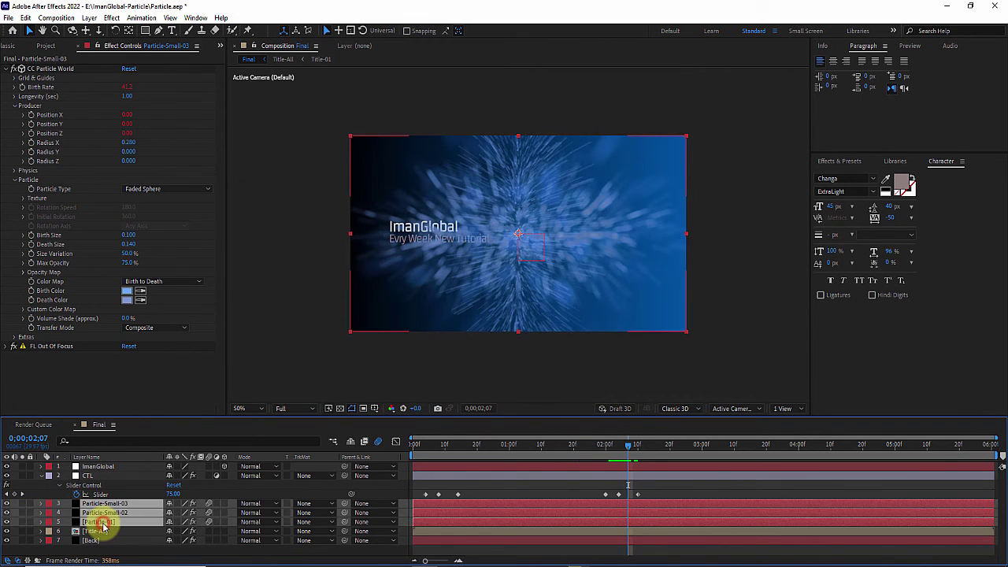
click(250, 504)
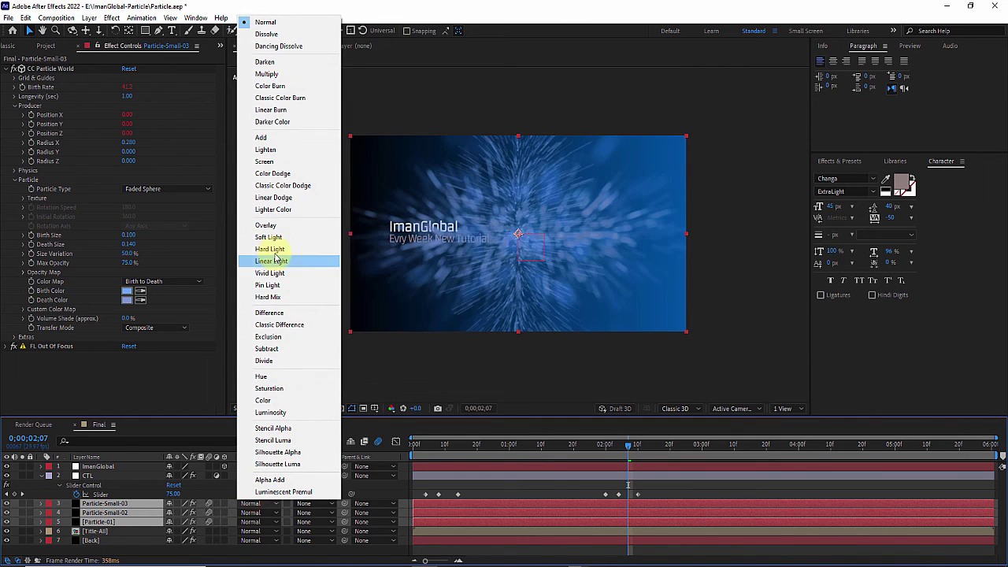
click(264, 162)
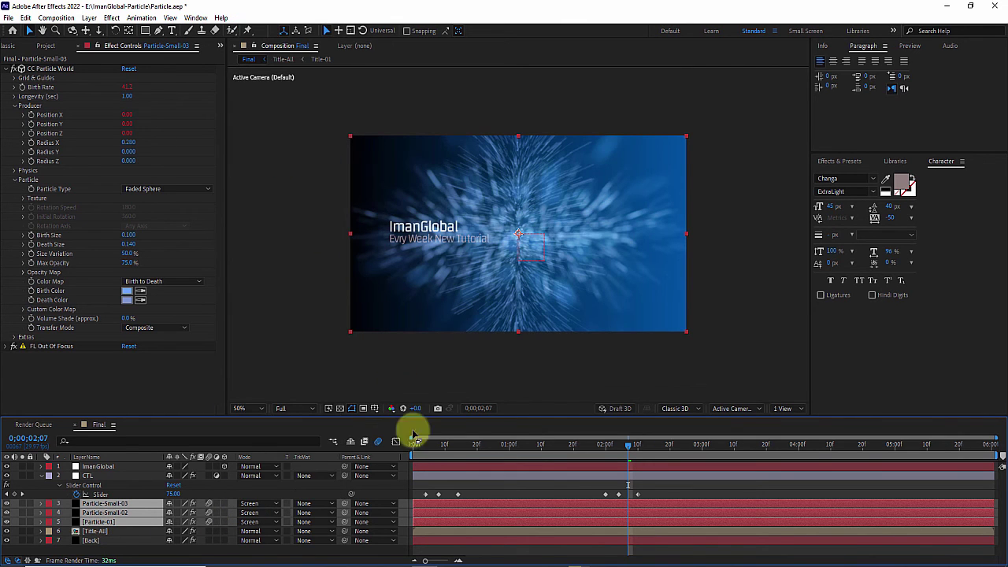
click(425, 444)
key(space)
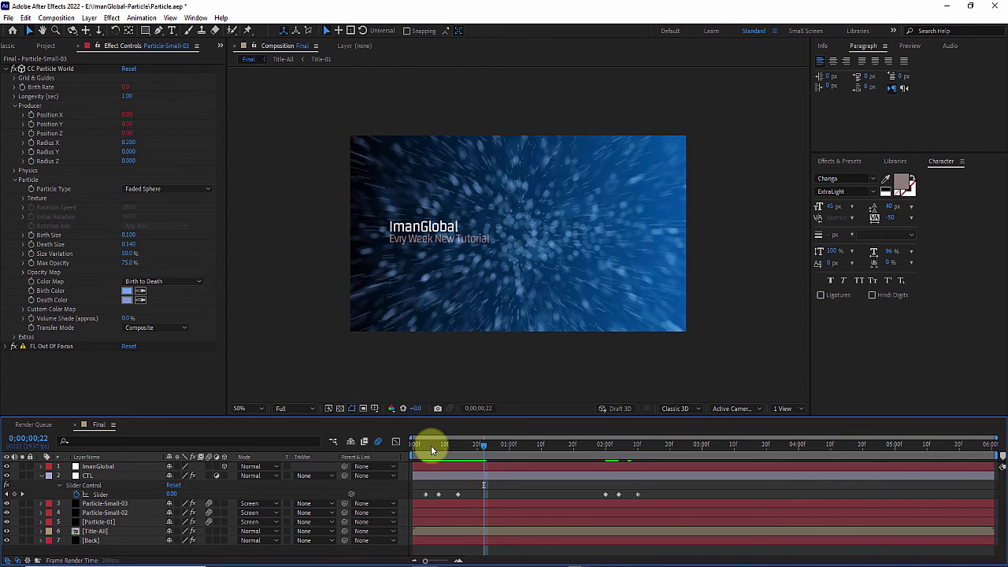
- Change the CC Particle World Birth Color on Particle-Small-03 to a darker, more saturated blue
click(108, 503)
click(135, 295)
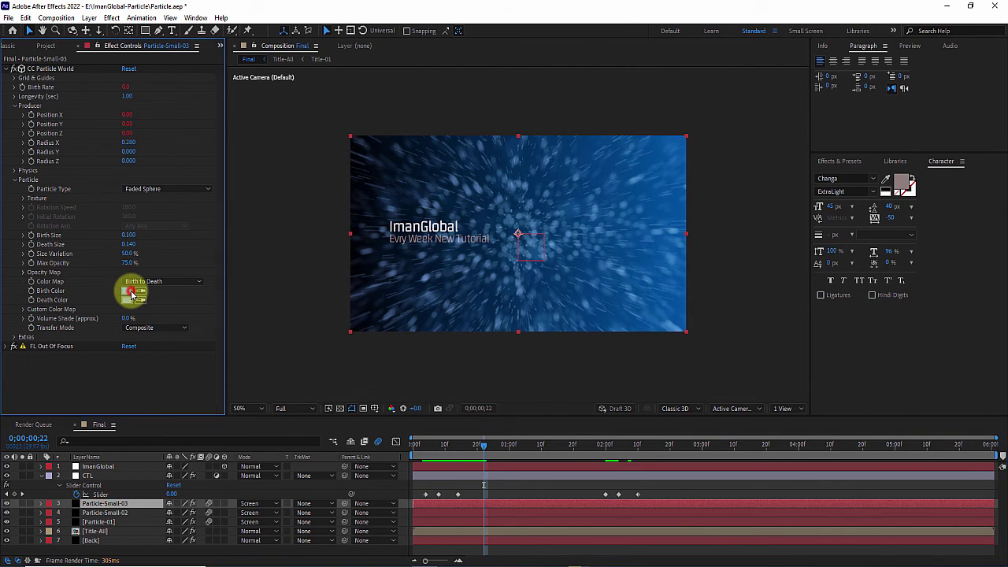
click(238, 309)
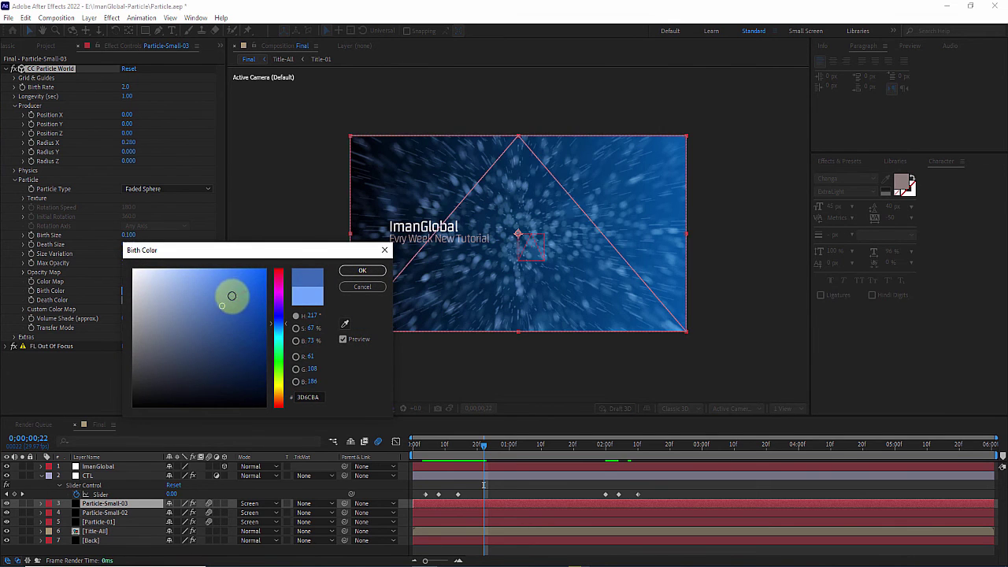
click(364, 272)
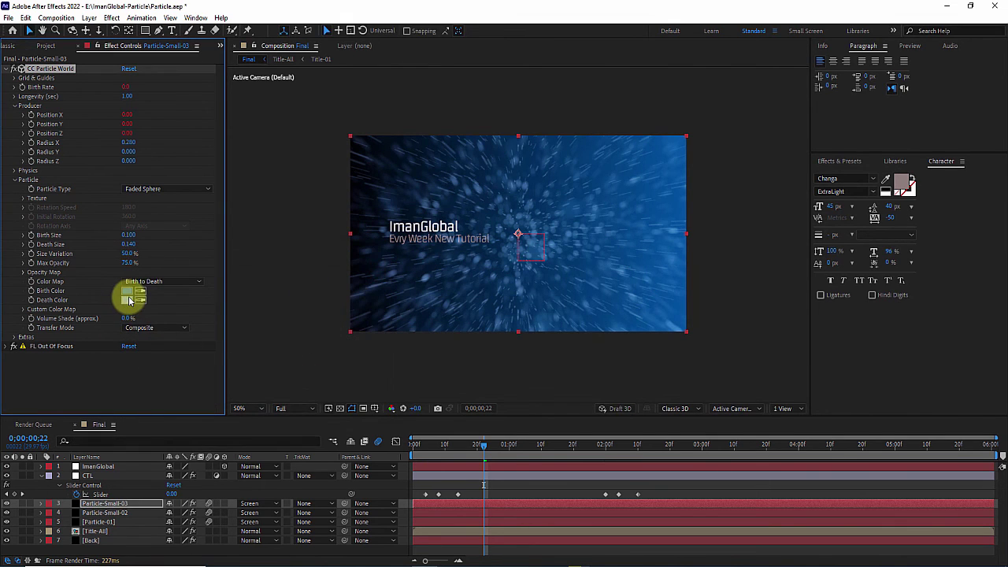
- Set the CC Particle World Death Color on Particle-Small-03 to medium blue 4463B1 and preview the burst from 0;00;00;04
click(130, 302)
click(246, 323)
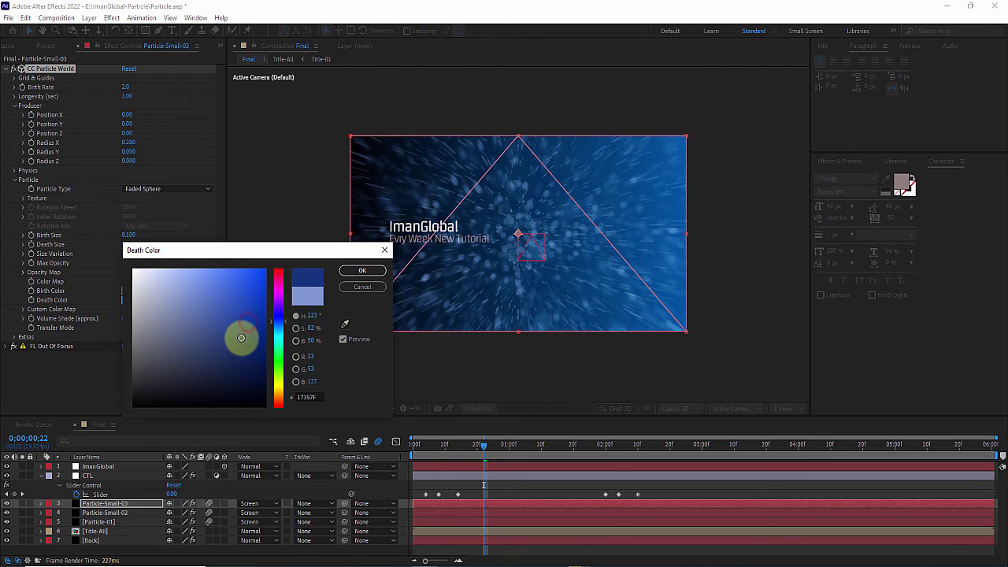
click(363, 293)
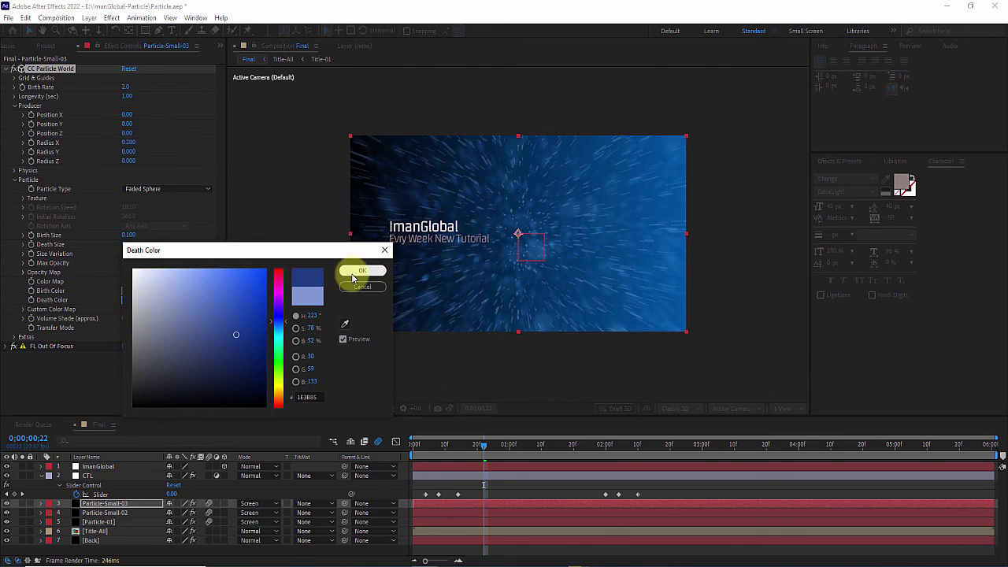
drag(211, 310, 218, 309)
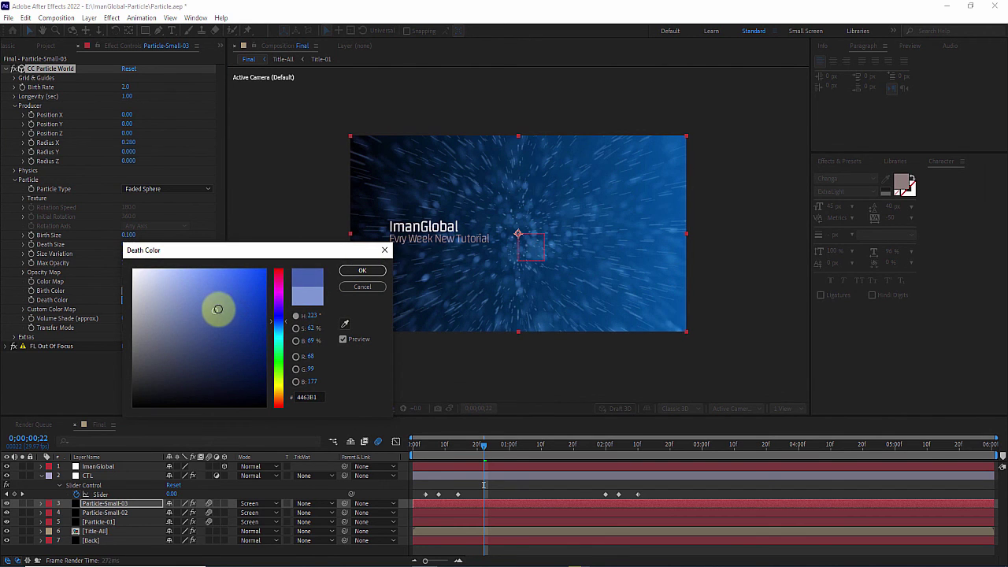
click(361, 271)
drag(464, 449, 426, 445)
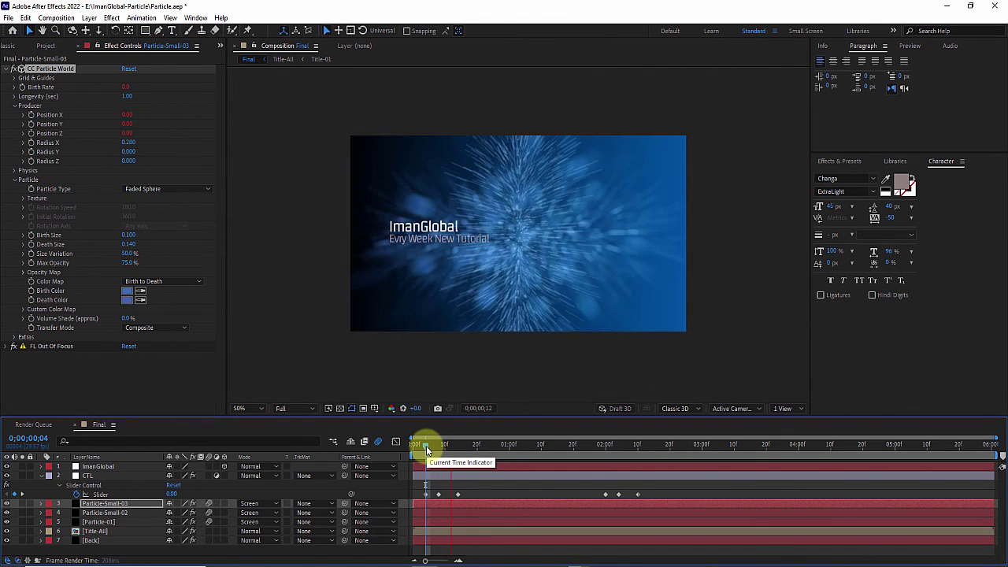